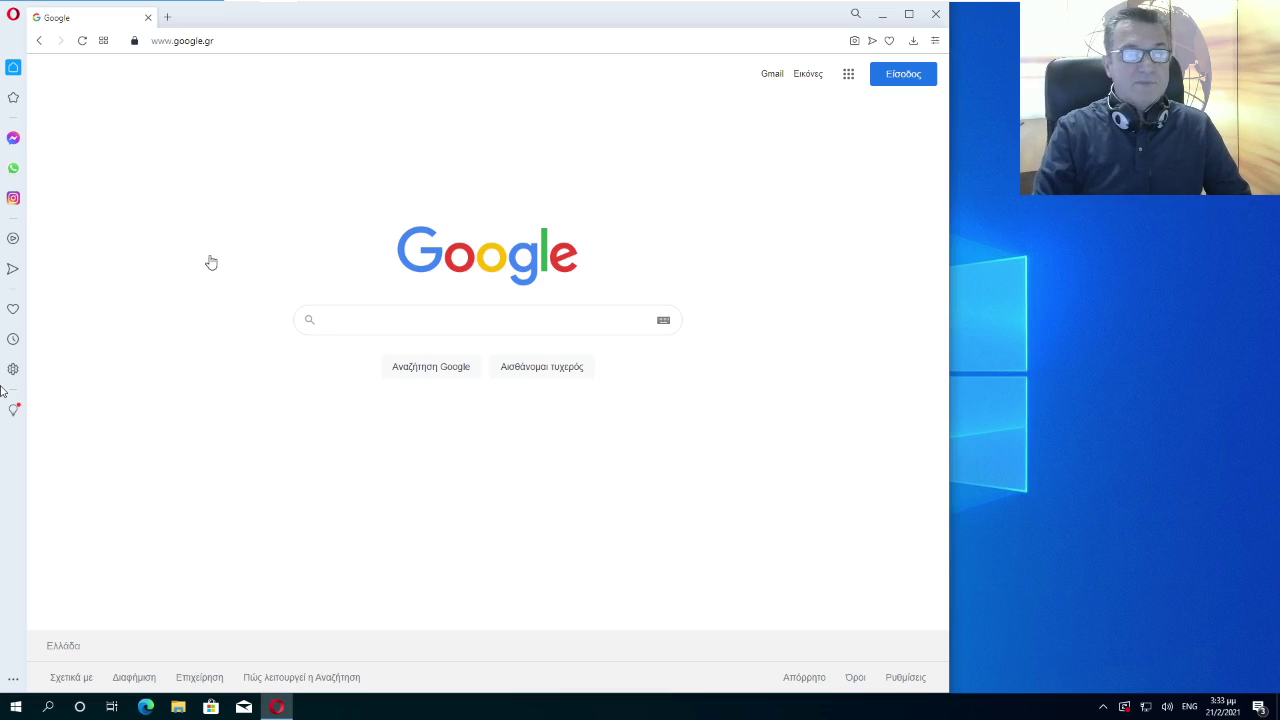
Put the cursor in the empty google.gr search box in Opera
click(355, 320)
Search Google for 'flywheel local' and open the localwp.com homepage from the top result
click(355, 320)
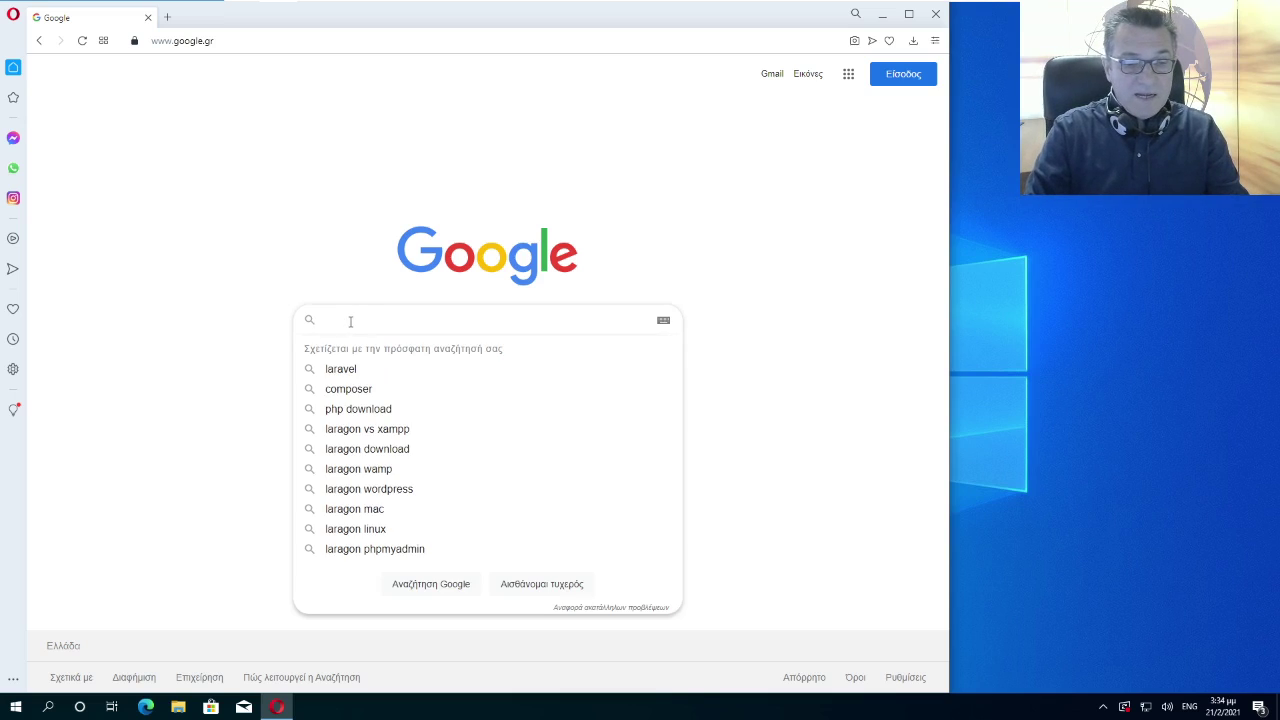
text(flywheel lo)
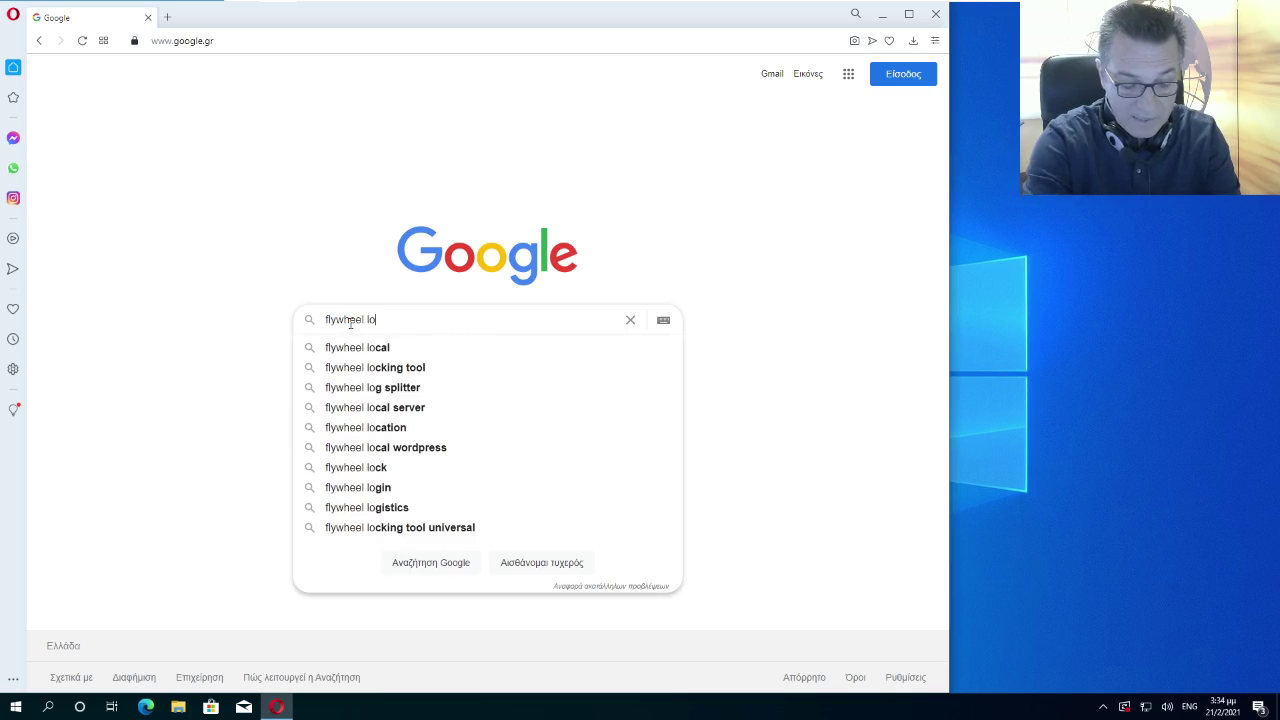
text(cal)
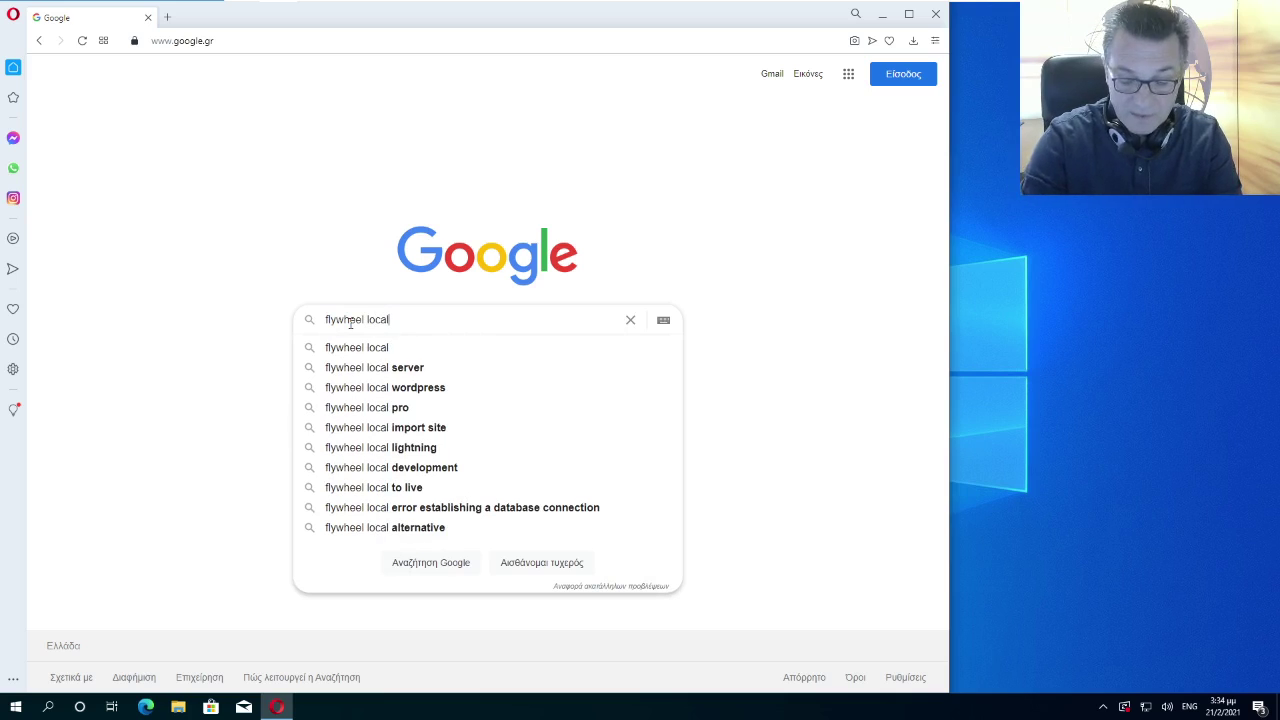
key(Return)
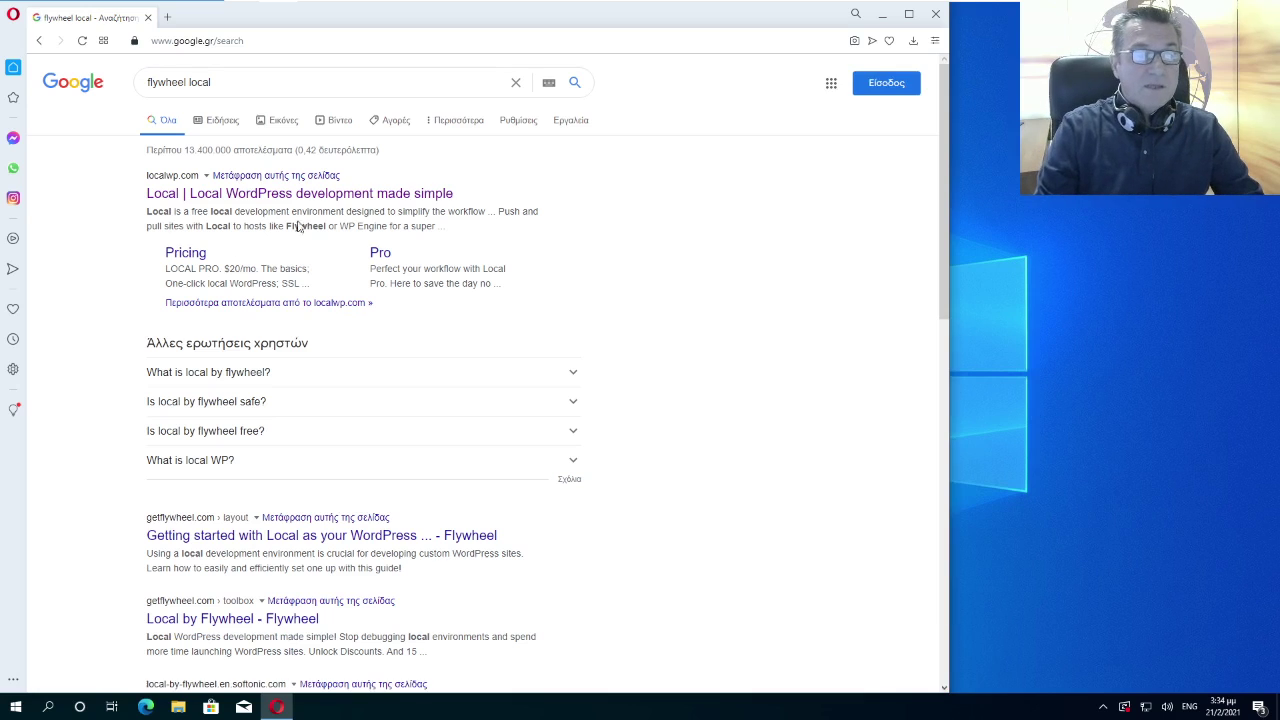
click(221, 196)
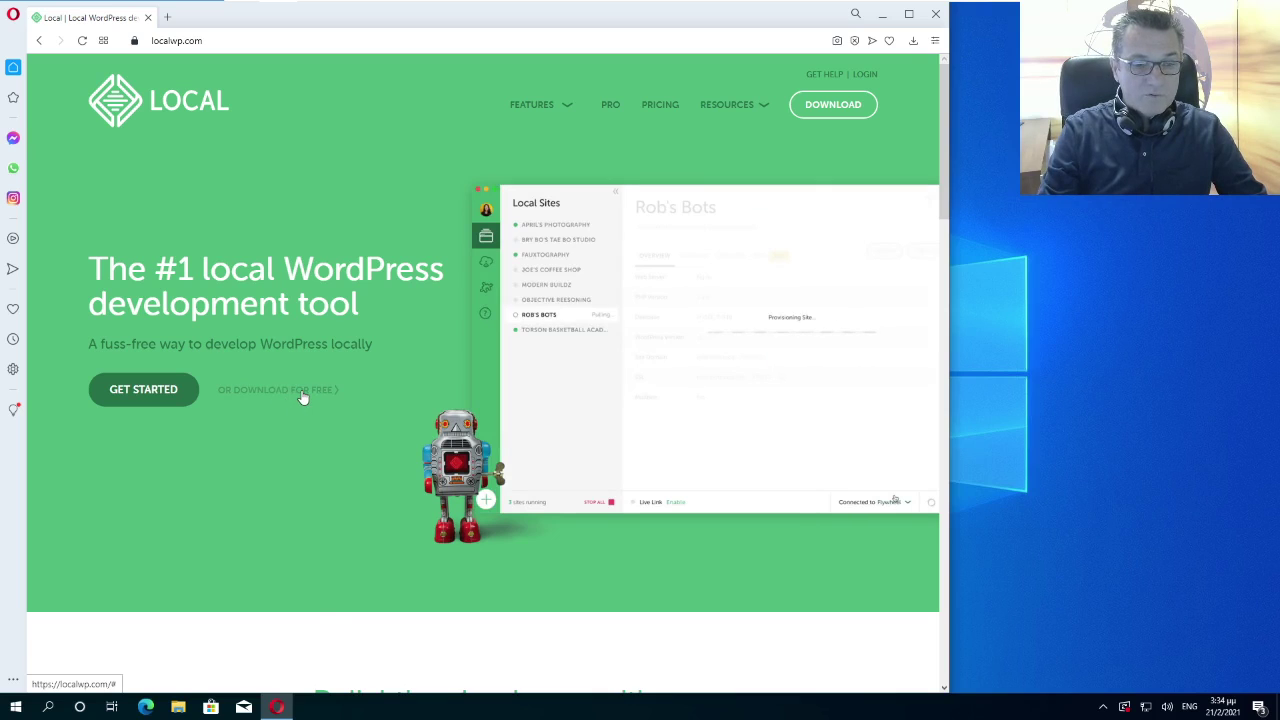
click(301, 396)
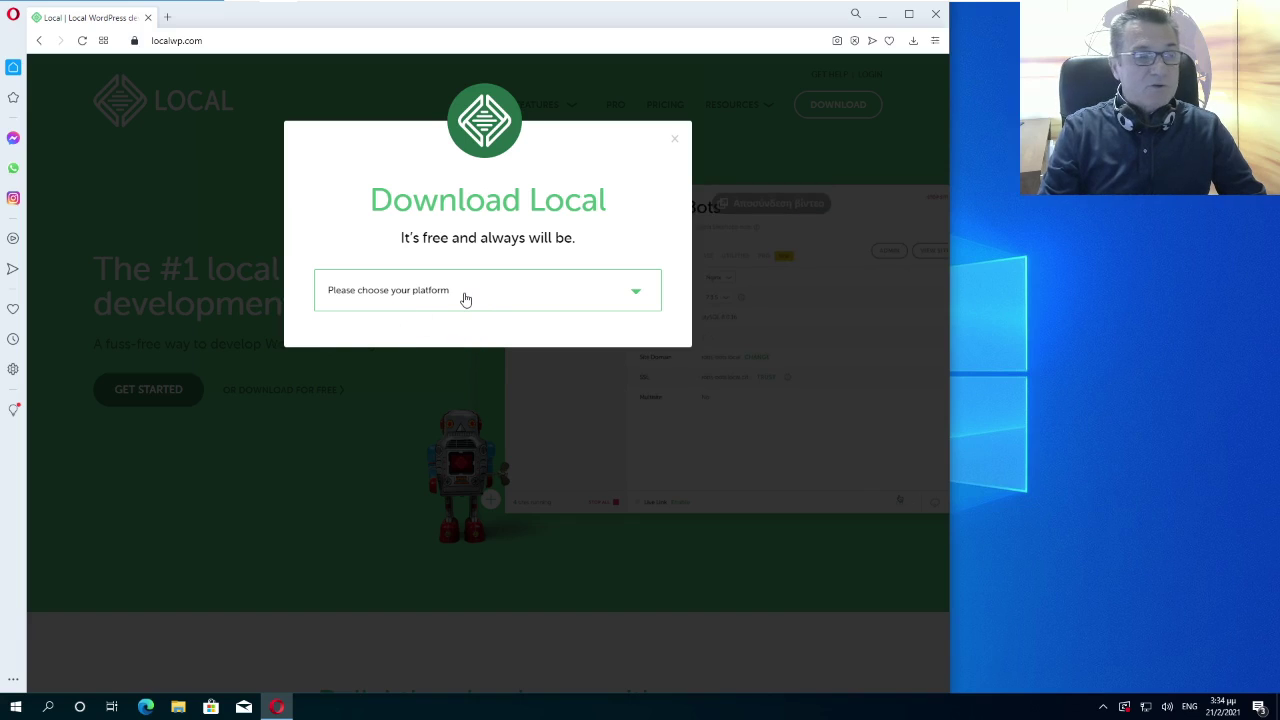
Request the Windows Local installer with the saved work e-mail, save it to Downloads, close Opera
click(465, 299)
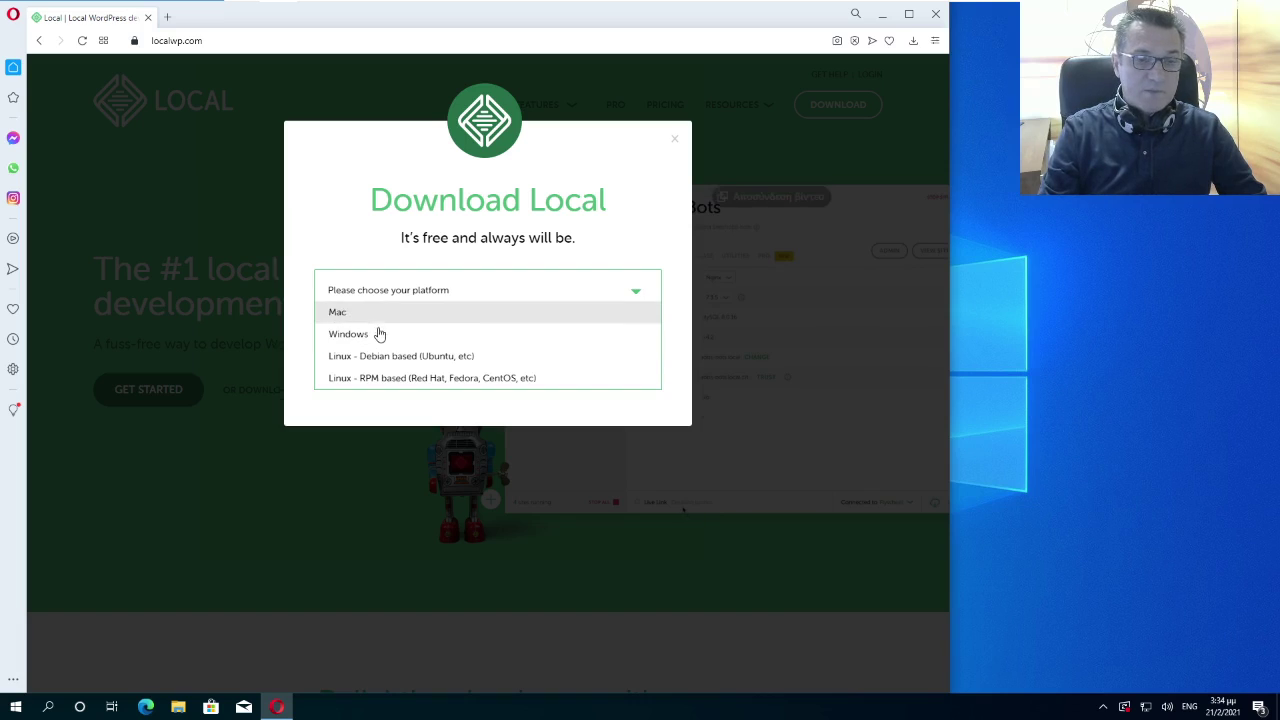
click(376, 334)
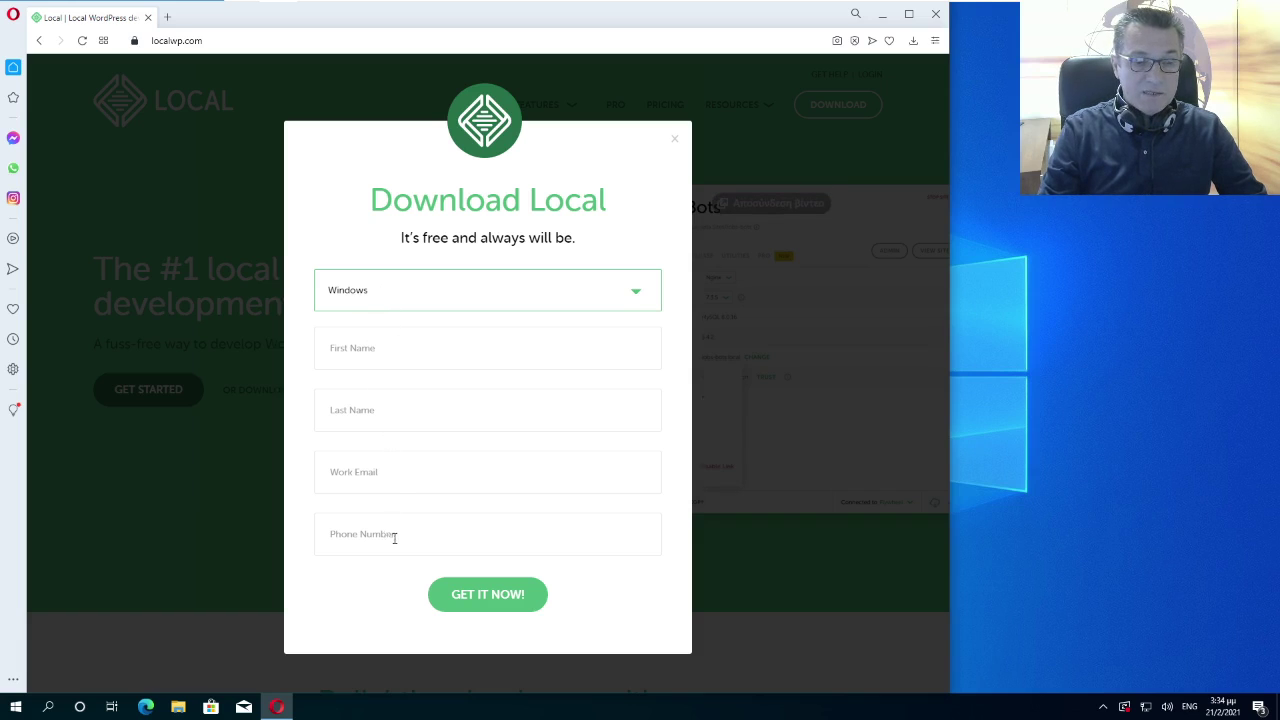
click(408, 471)
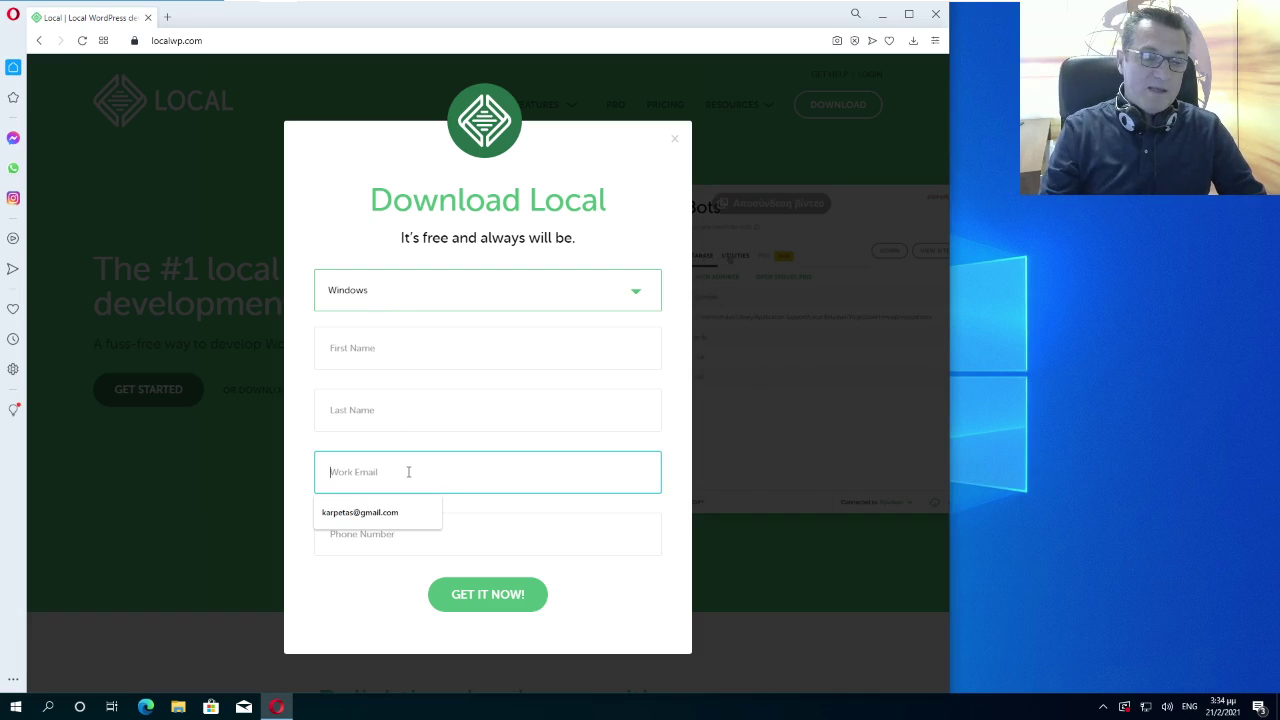
click(372, 512)
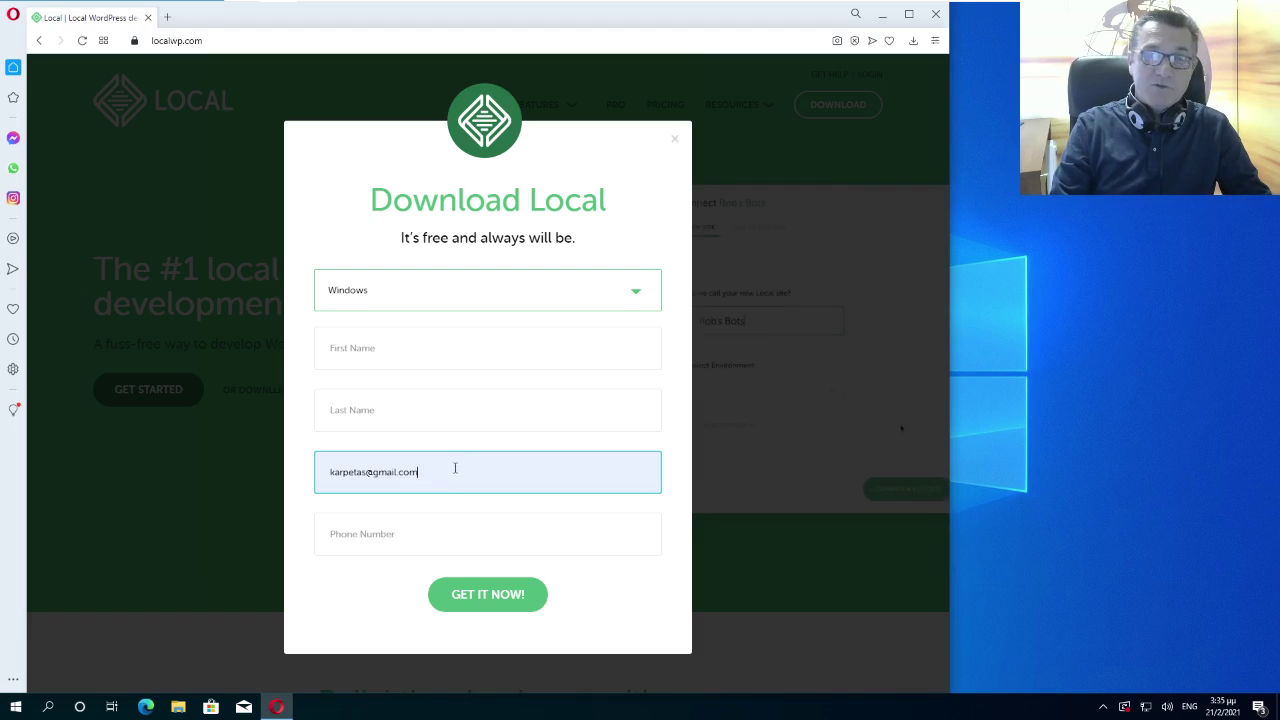
click(493, 596)
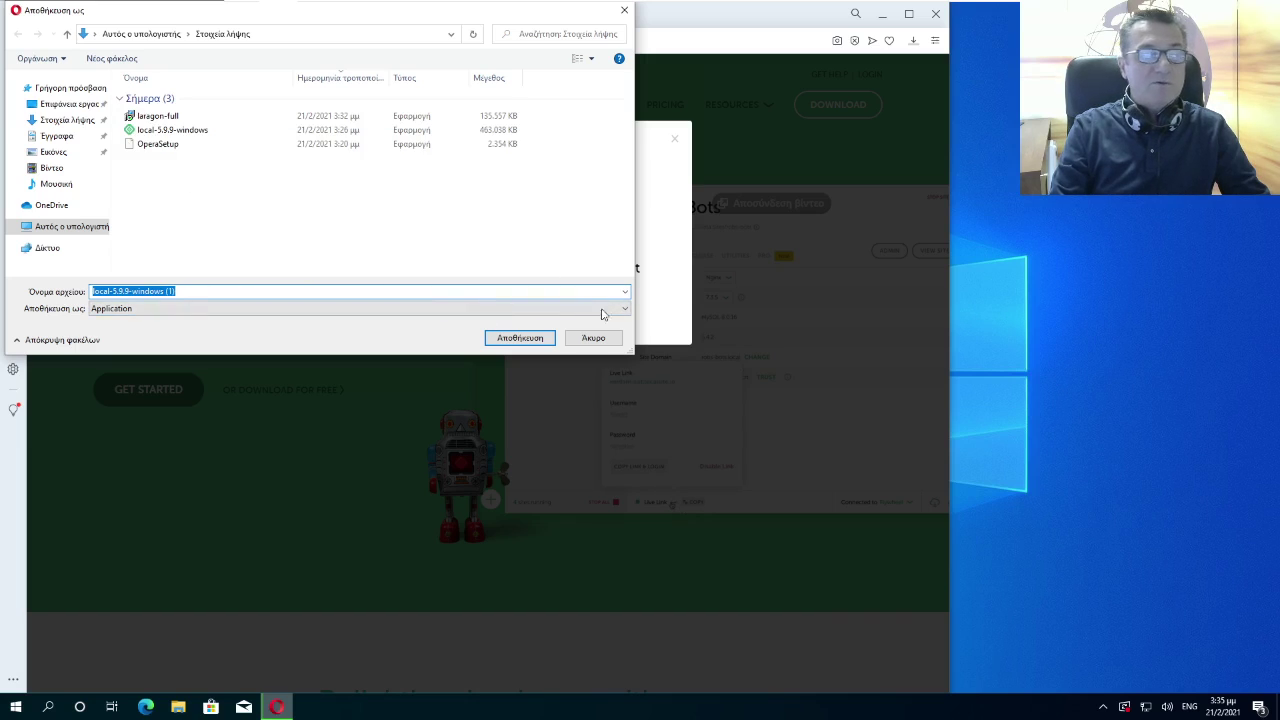
click(600, 338)
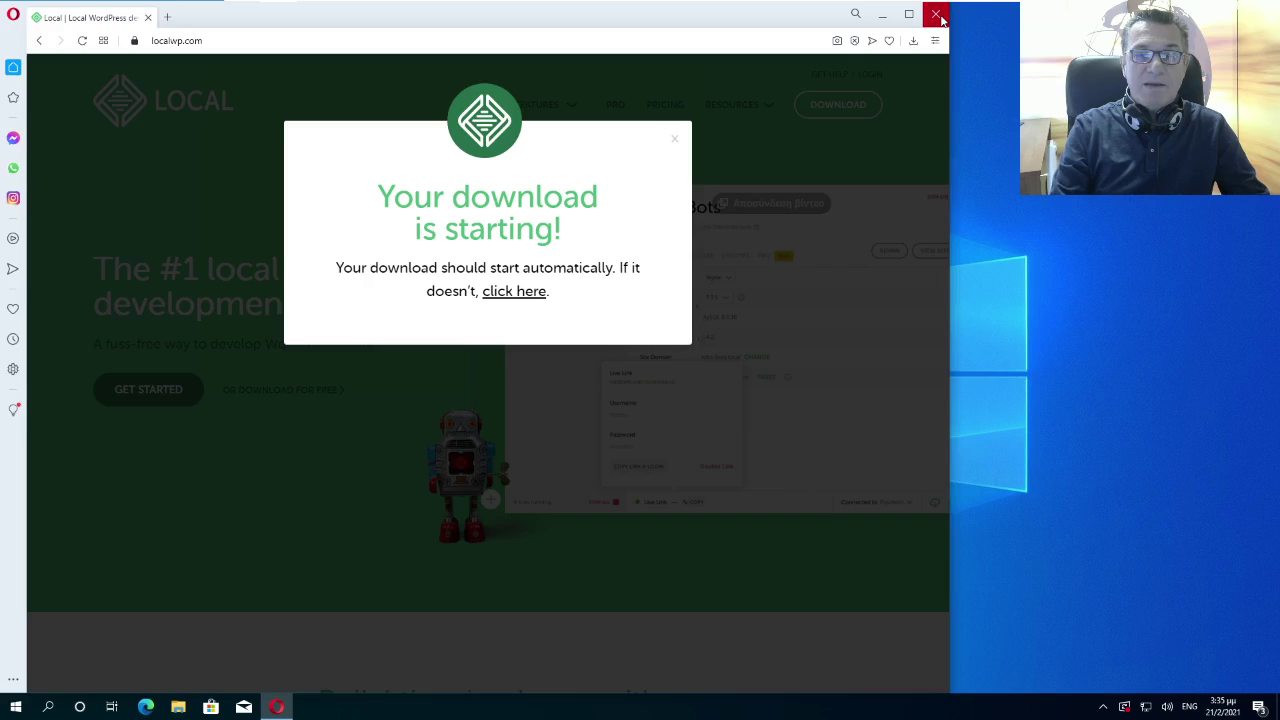
click(935, 14)
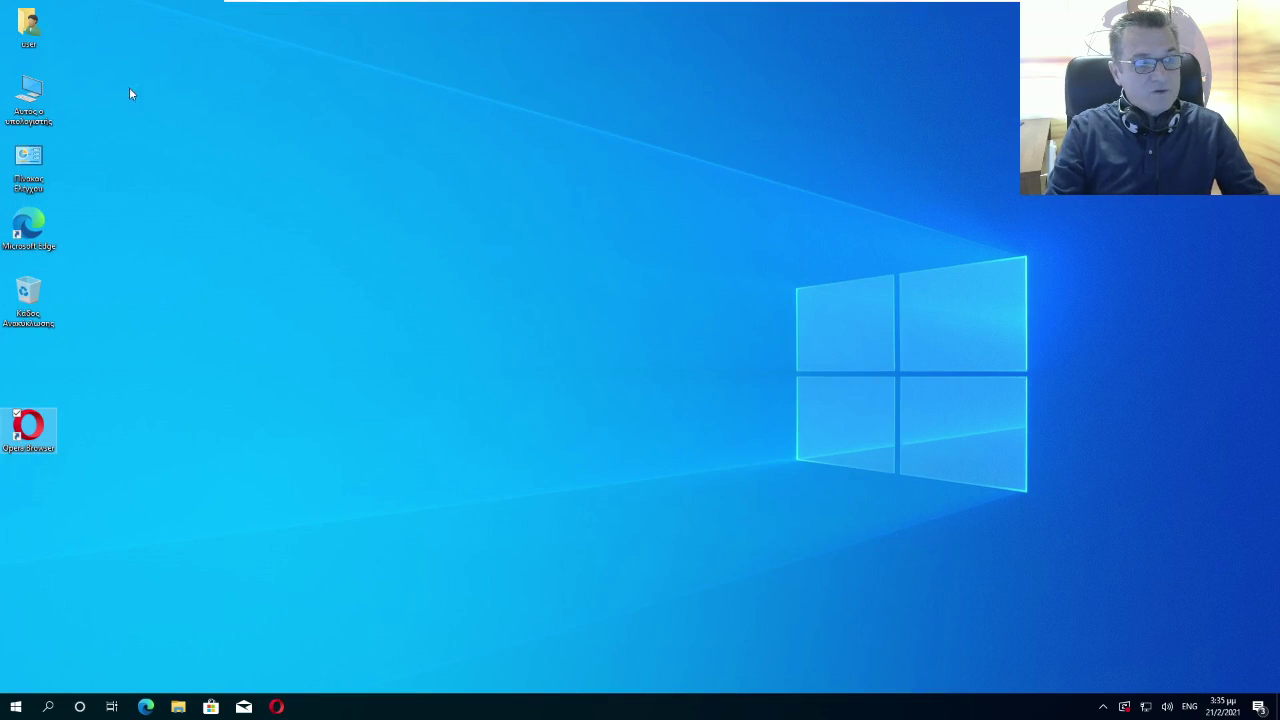
Open the Downloads folder from the user folder on the desktop
click(22, 30)
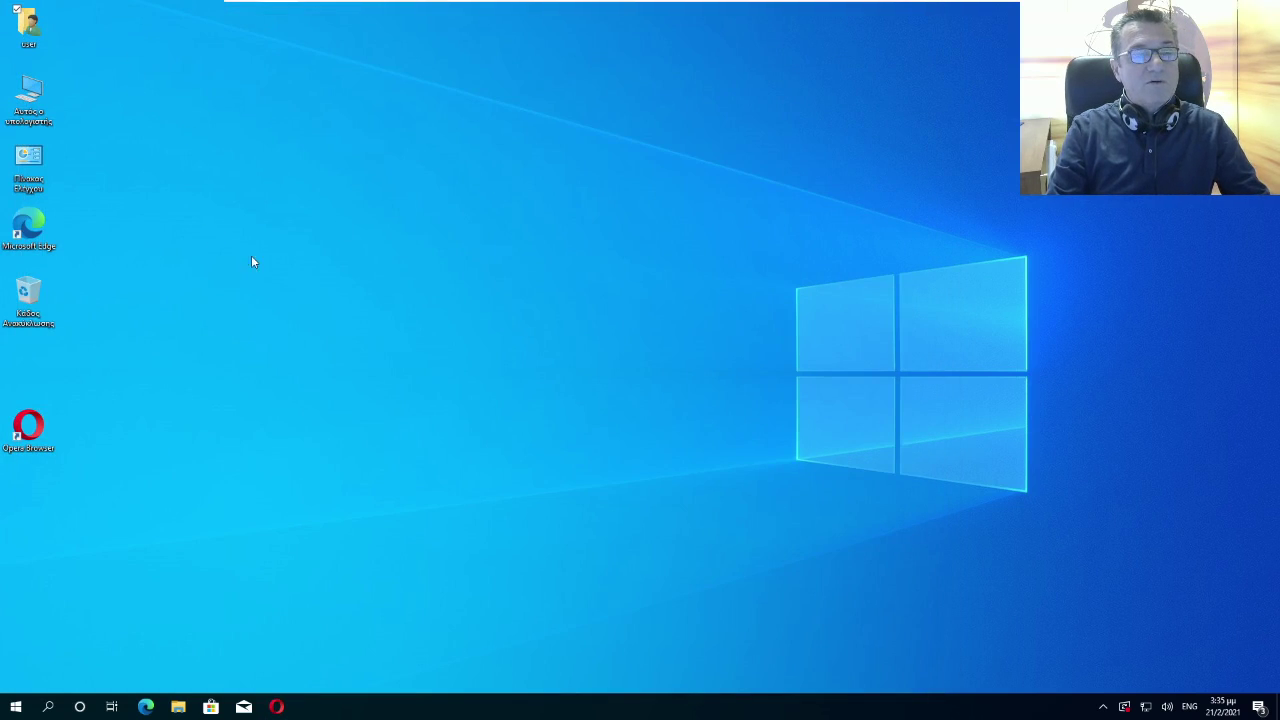
key(Return)
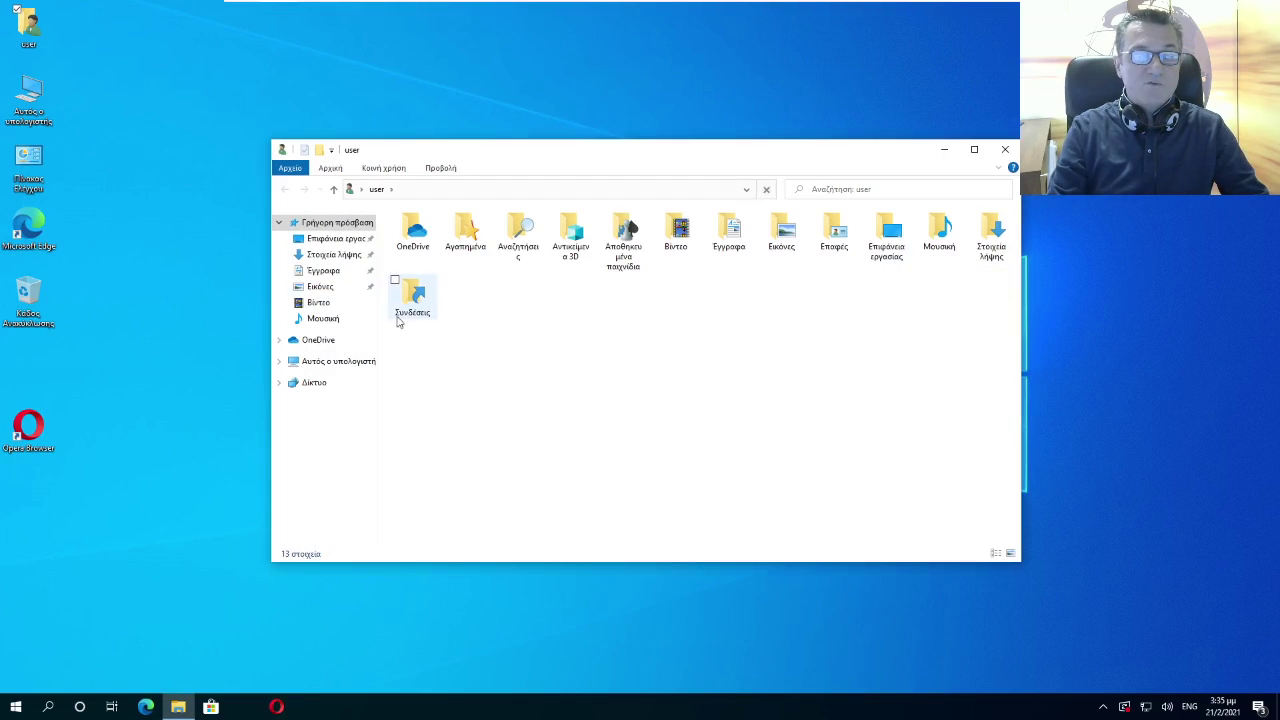
click(340, 255)
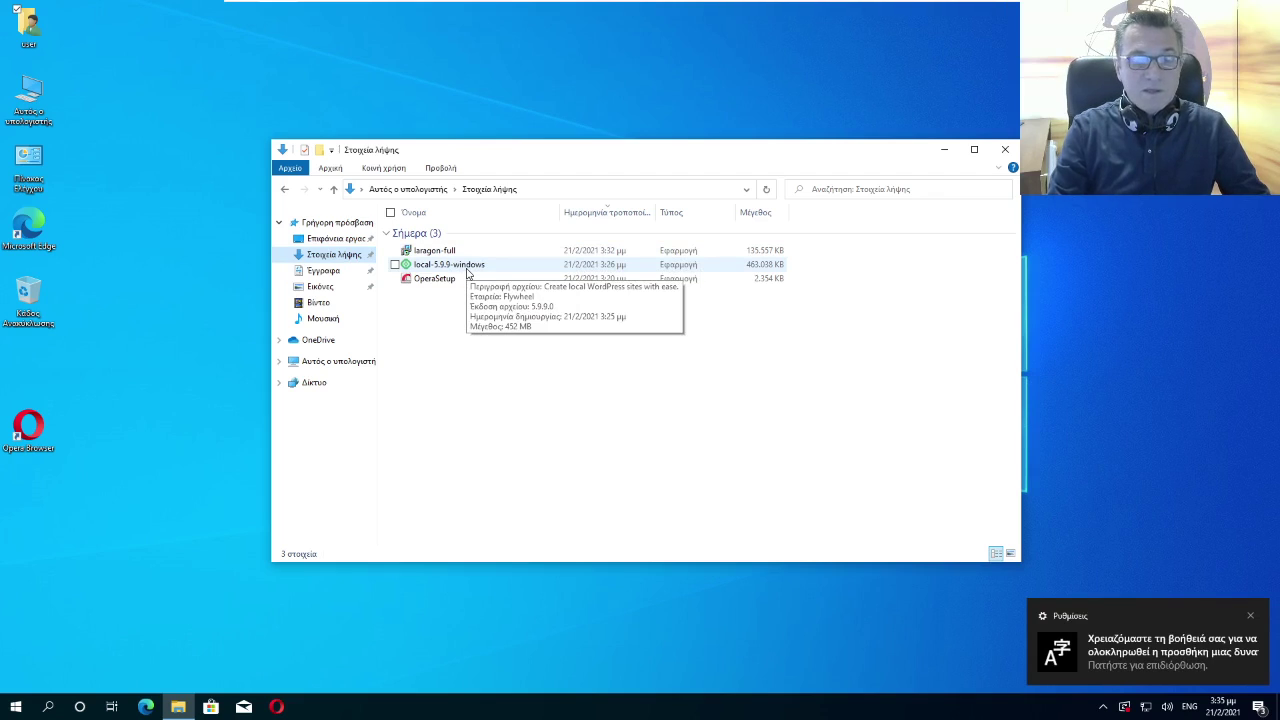
click(452, 268)
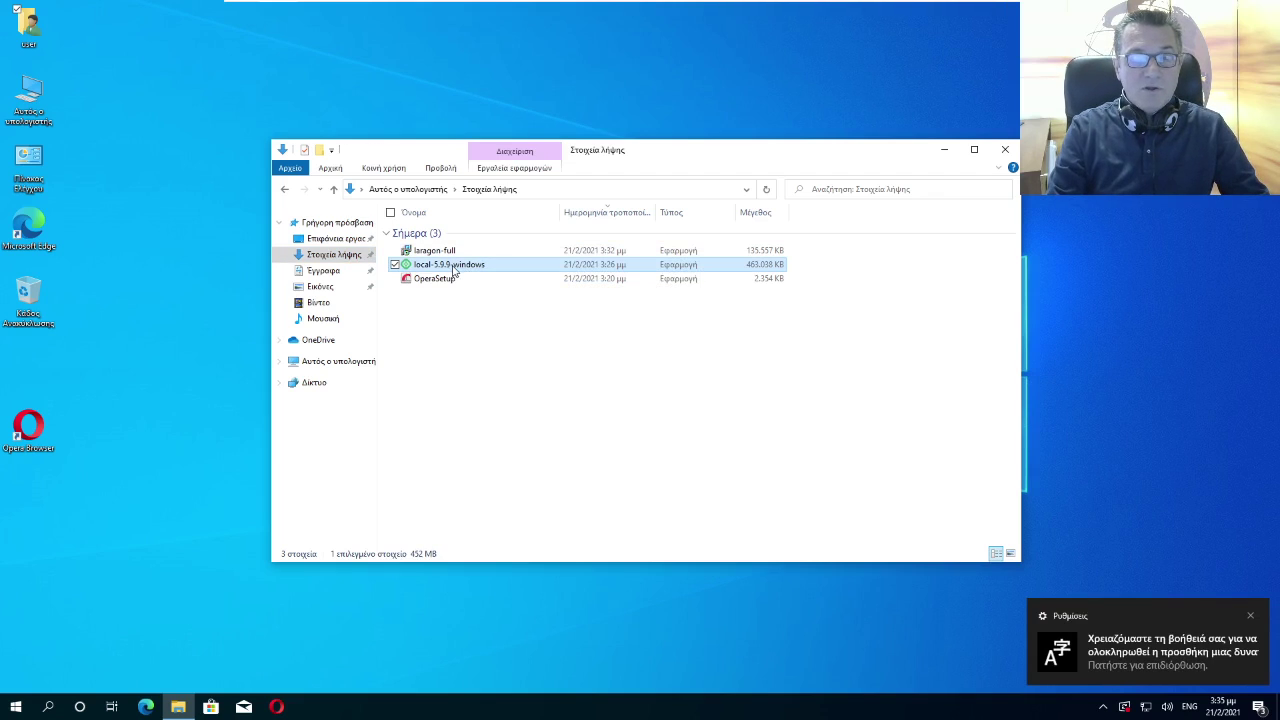
Show the Downloads files as large icons and run the local-5.9.9-windows installer
right_click(482, 371)
mouse_move(450, 384)
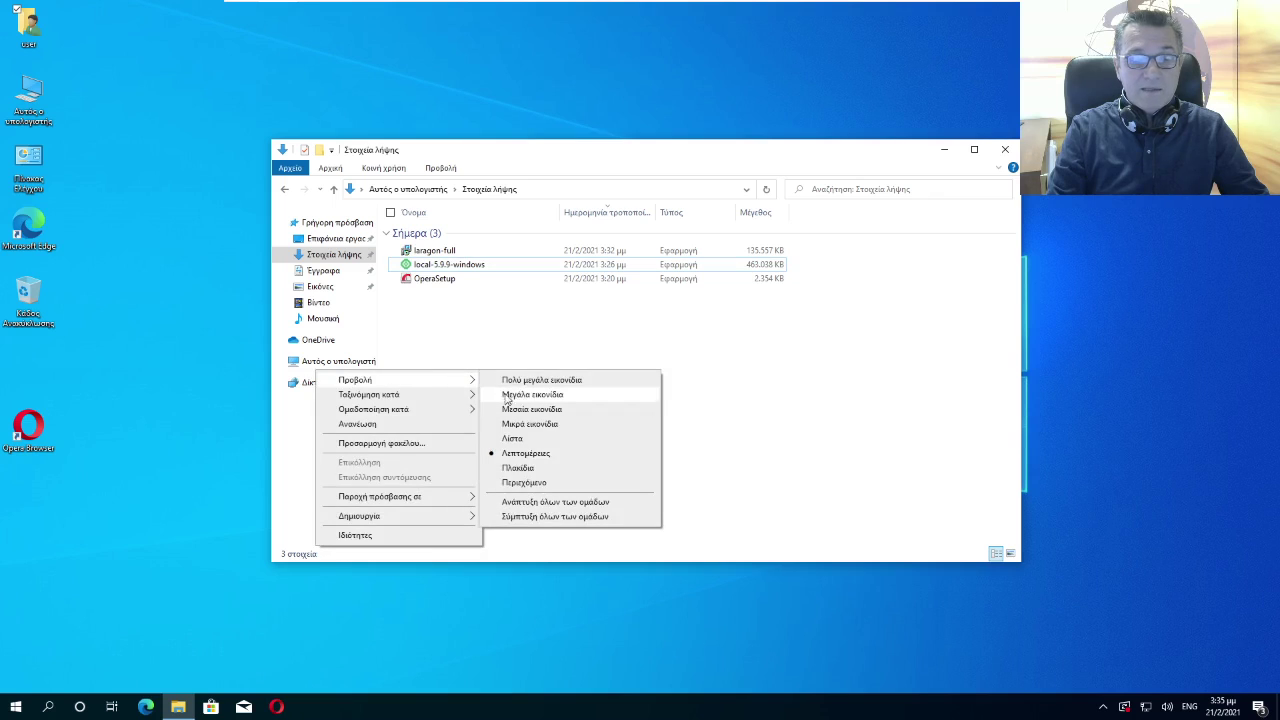
click(526, 393)
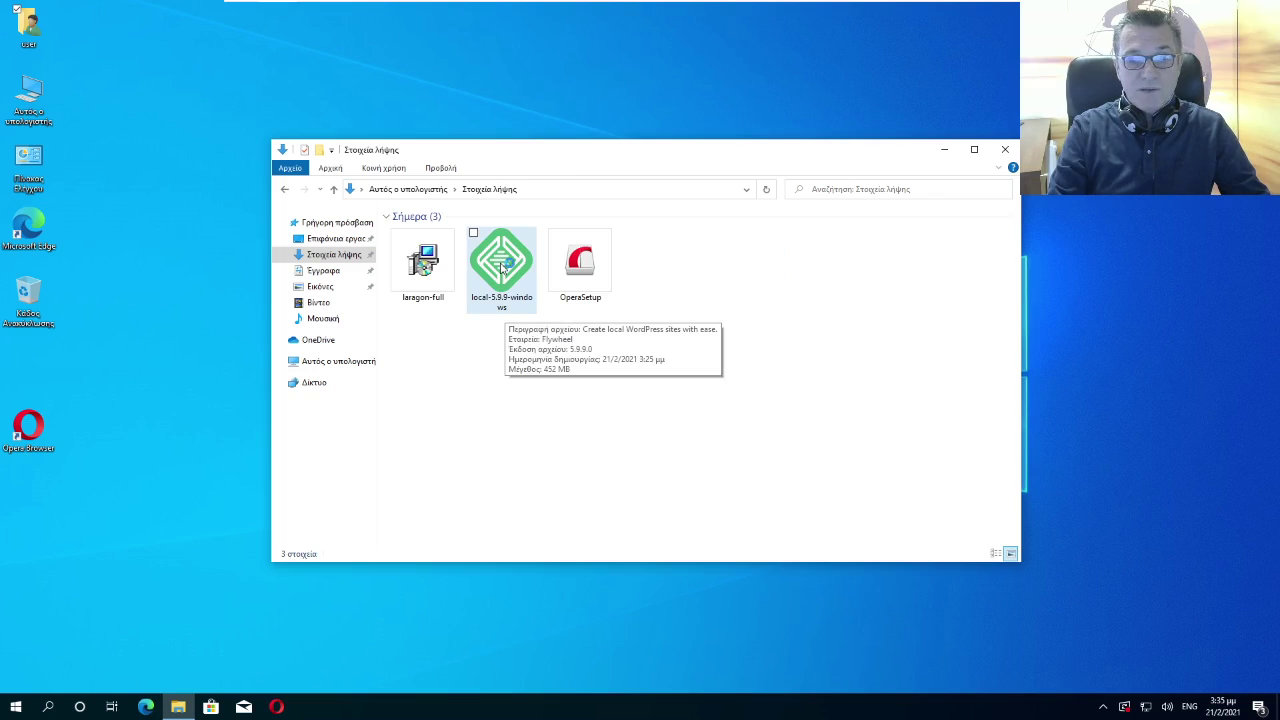
double_click(504, 265)
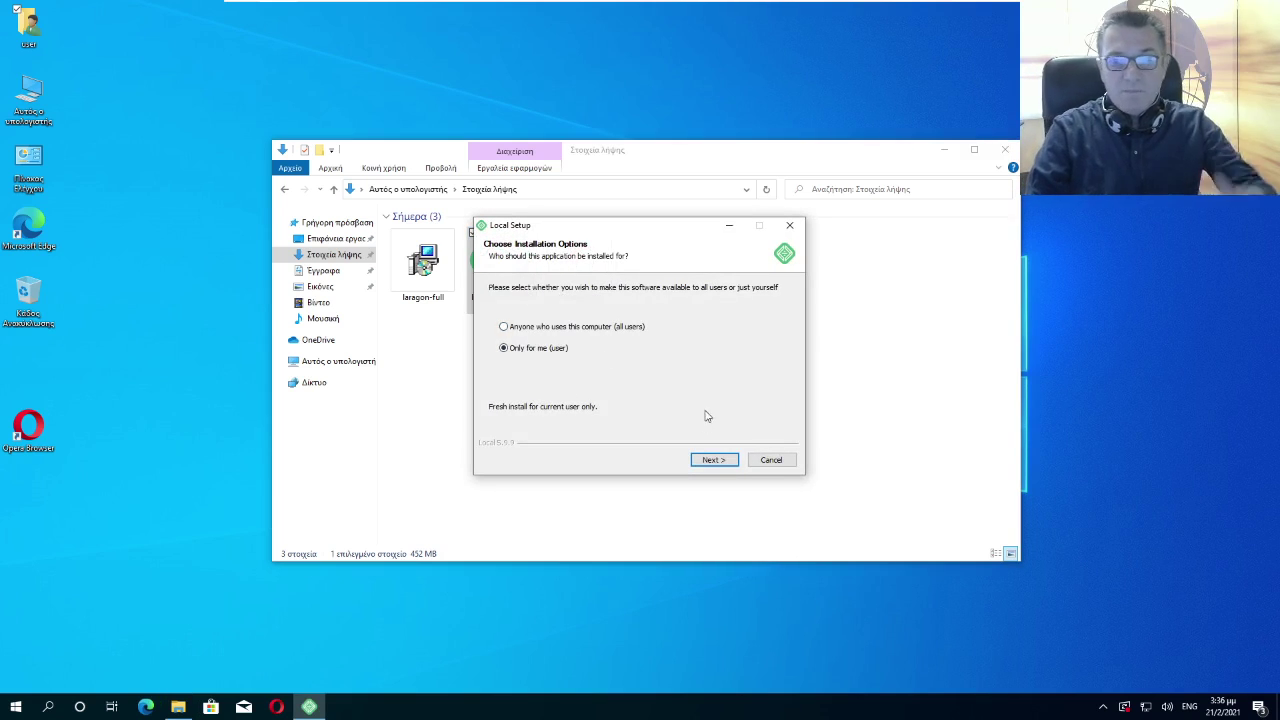
Install Local for the current user only in the default location, and close the Downloads window
click(707, 460)
click(707, 460)
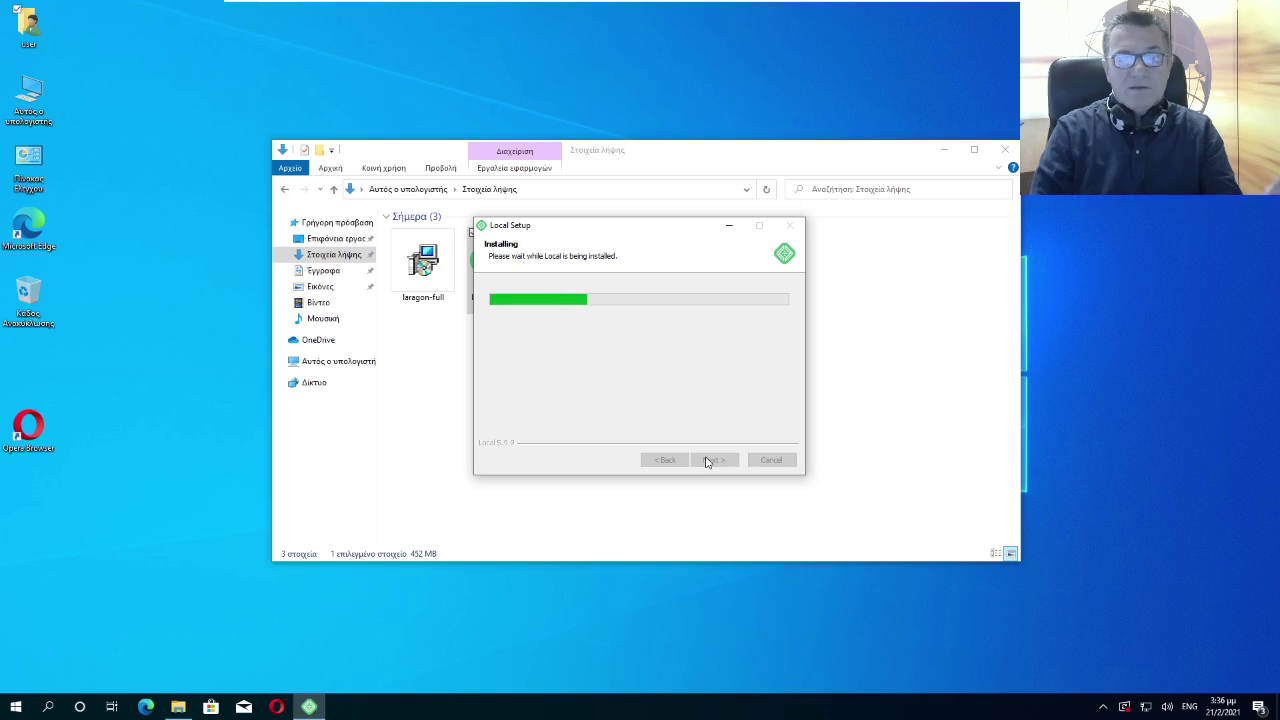
click(1005, 149)
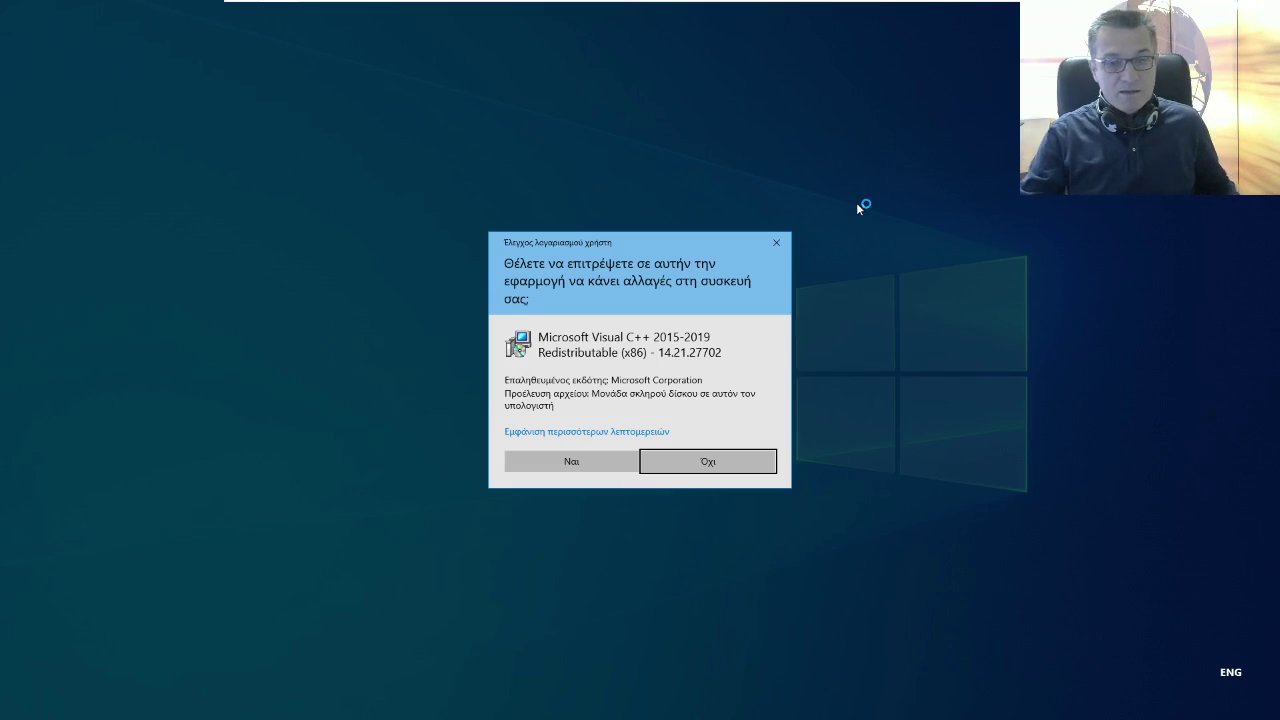
Approve each x86 and x64 Visual C++ redistributable prompt and dismiss the input-language notification
click(612, 465)
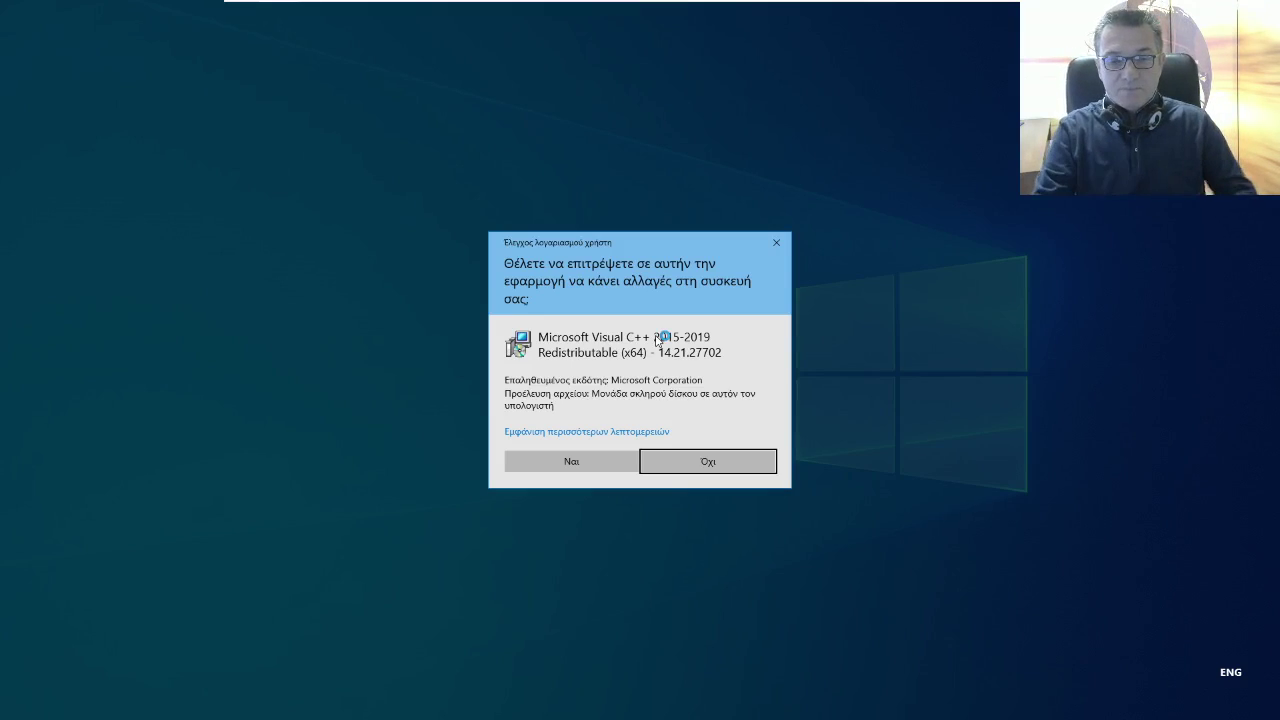
click(602, 459)
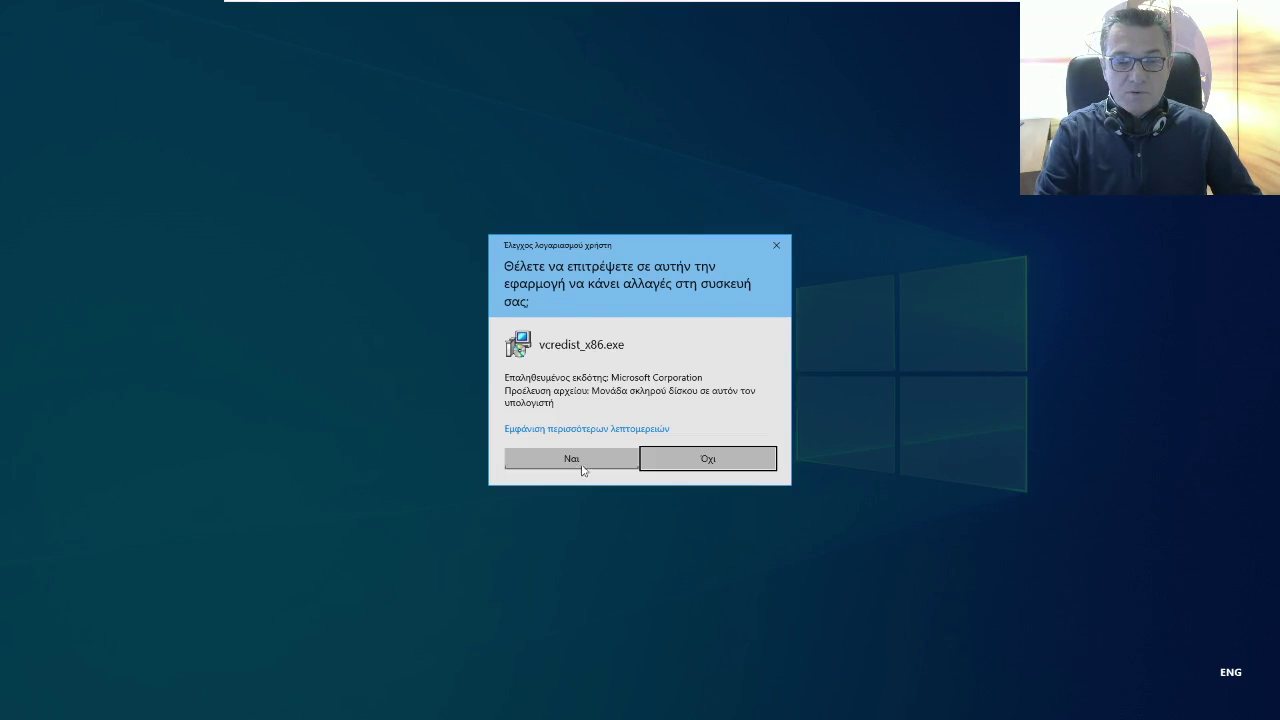
click(580, 466)
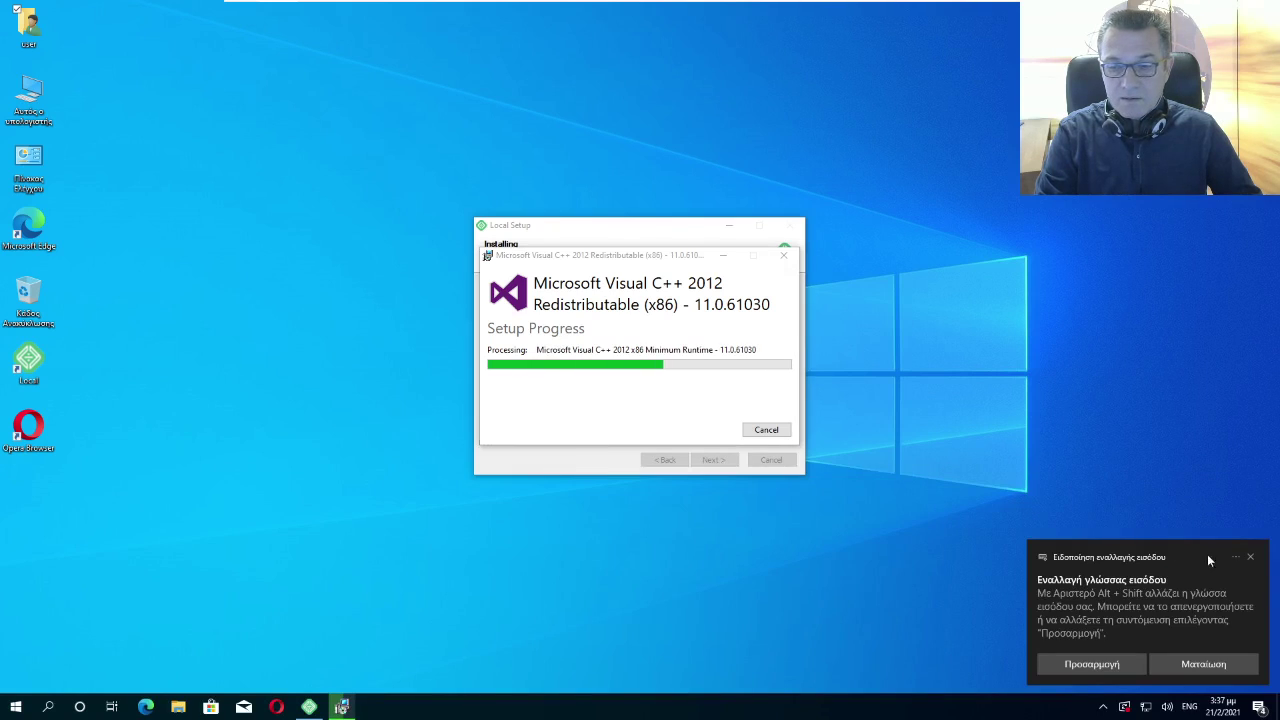
click(1250, 557)
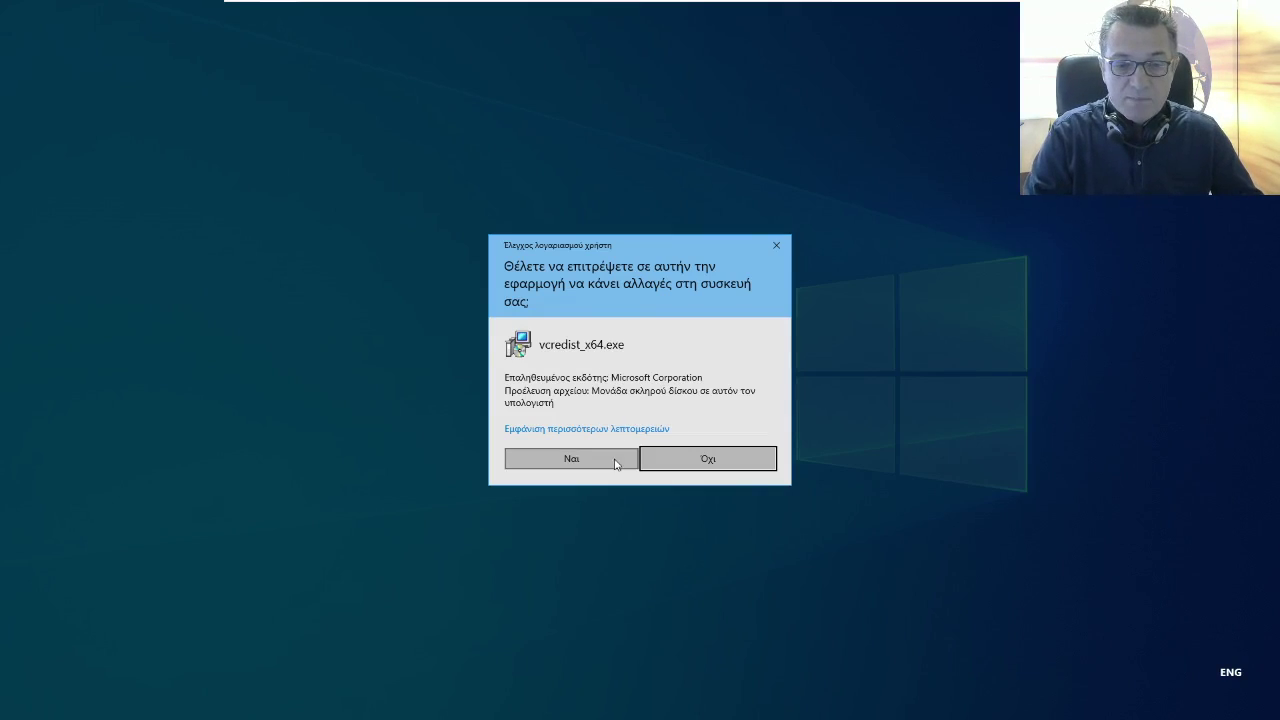
click(613, 460)
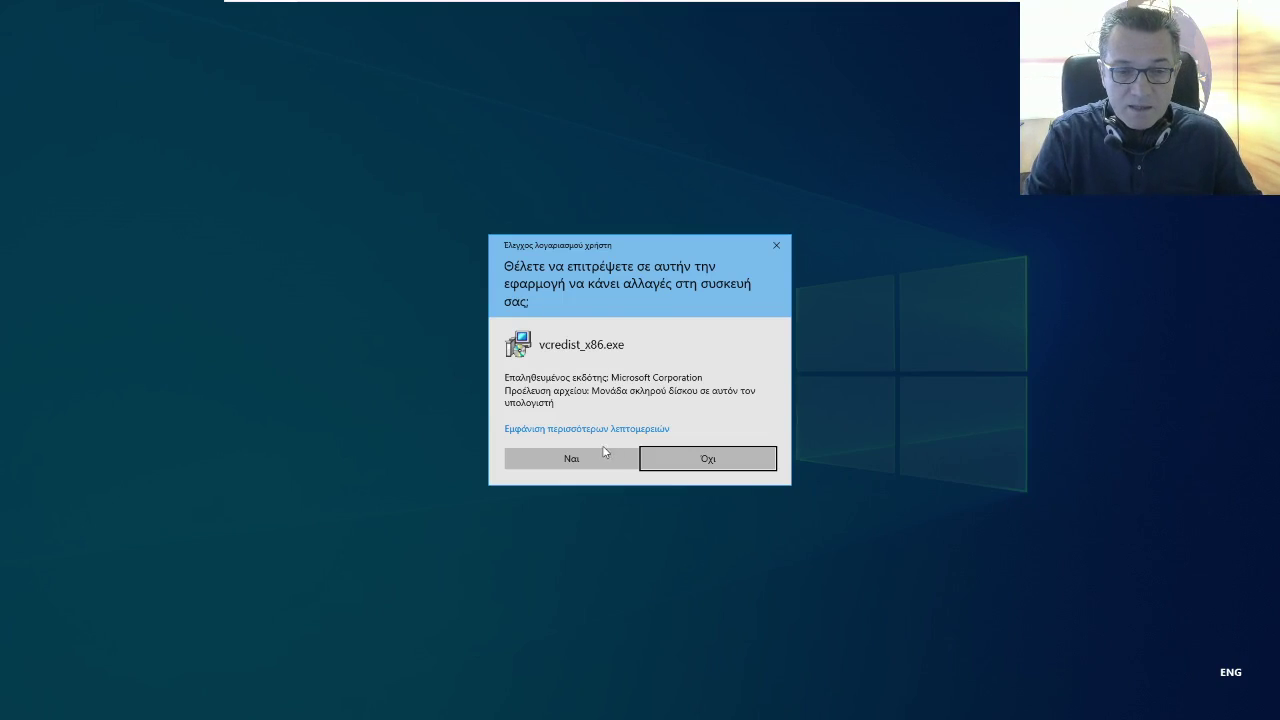
click(610, 459)
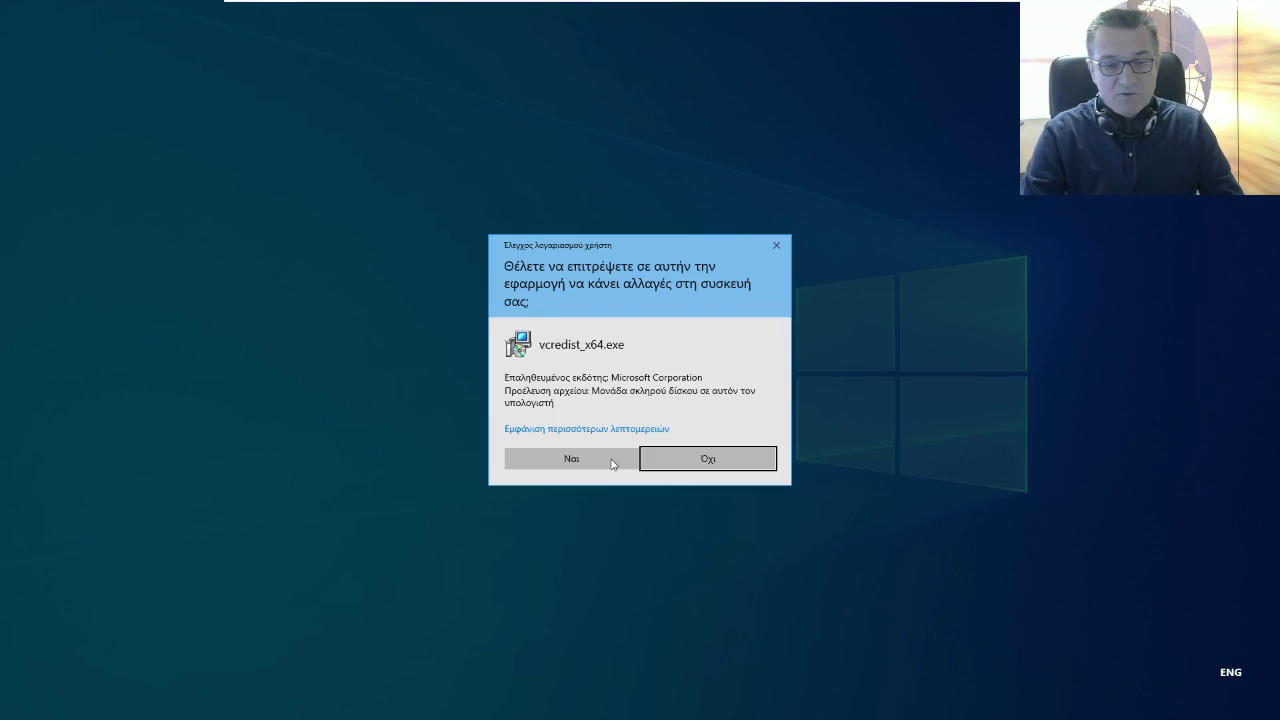
click(612, 460)
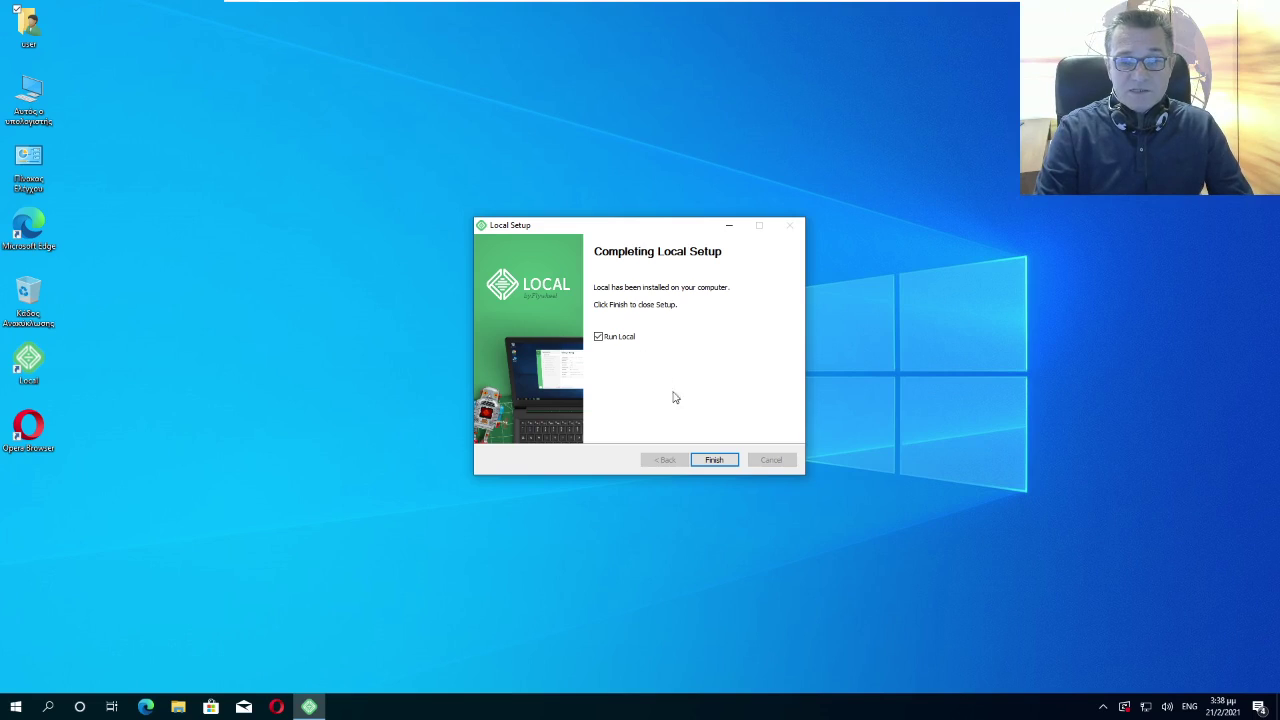
Finish setup and allow Local through the firewall on private and public networks
click(714, 461)
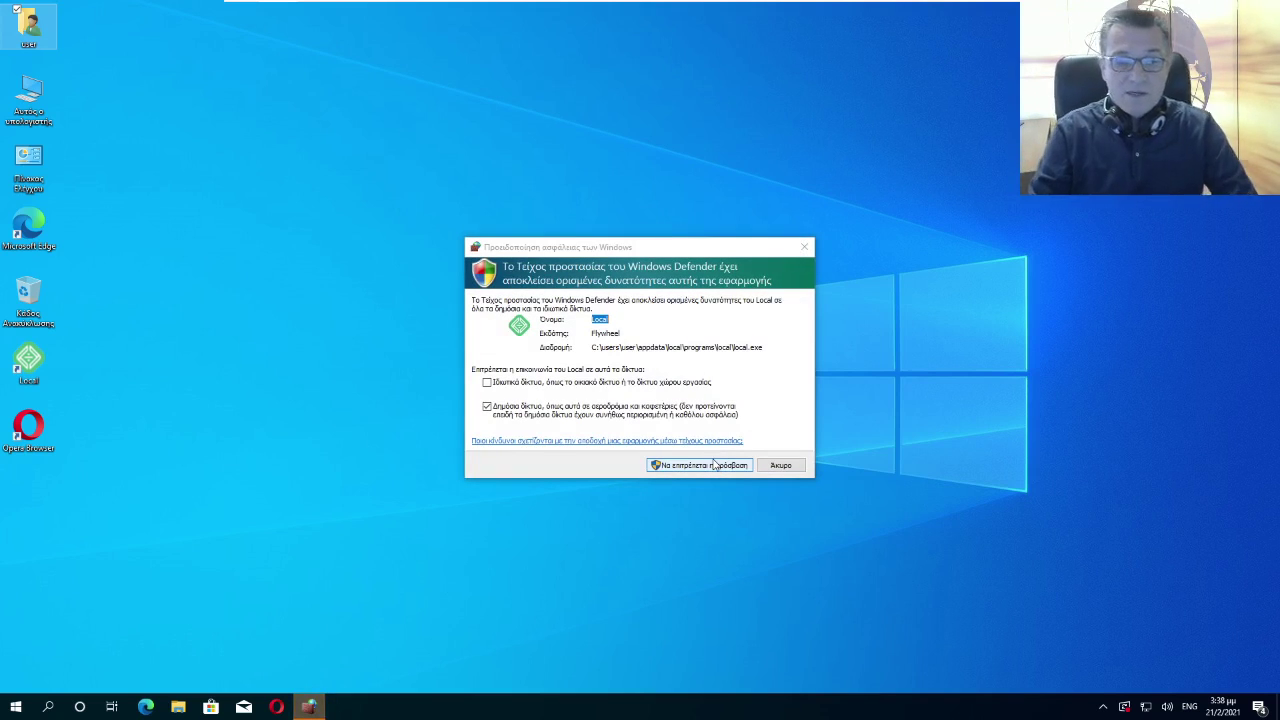
click(488, 383)
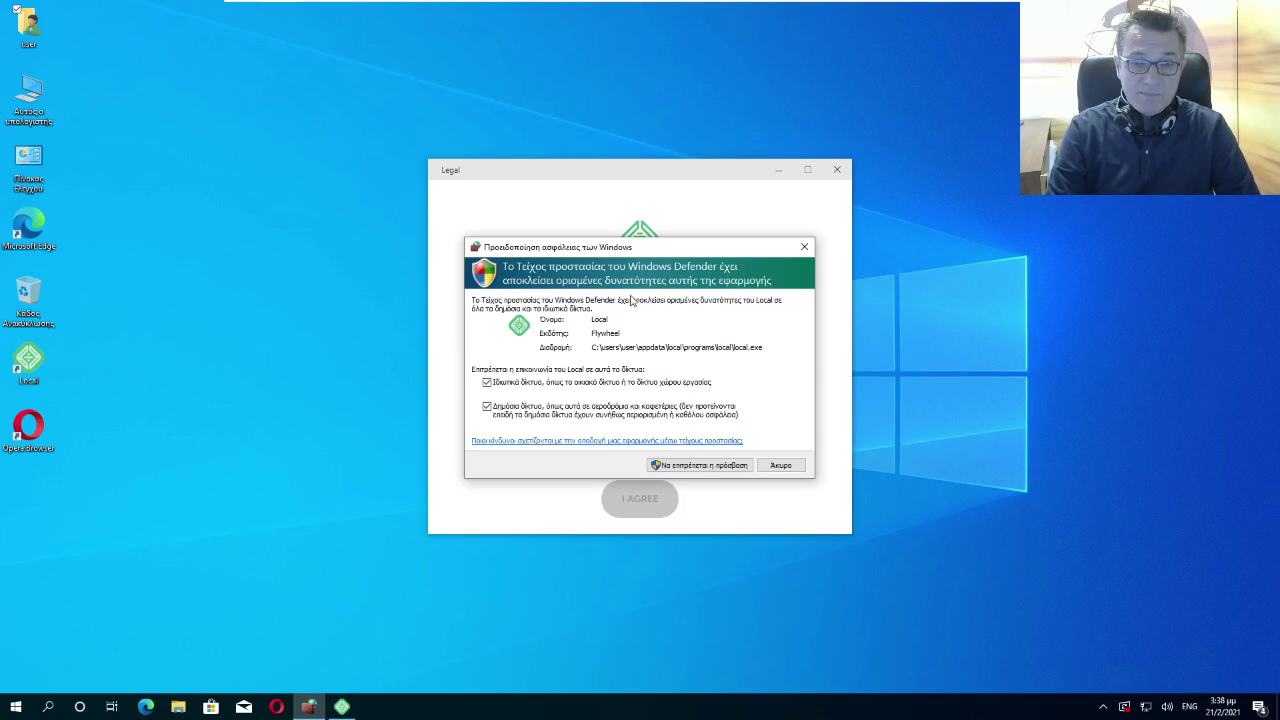
click(711, 467)
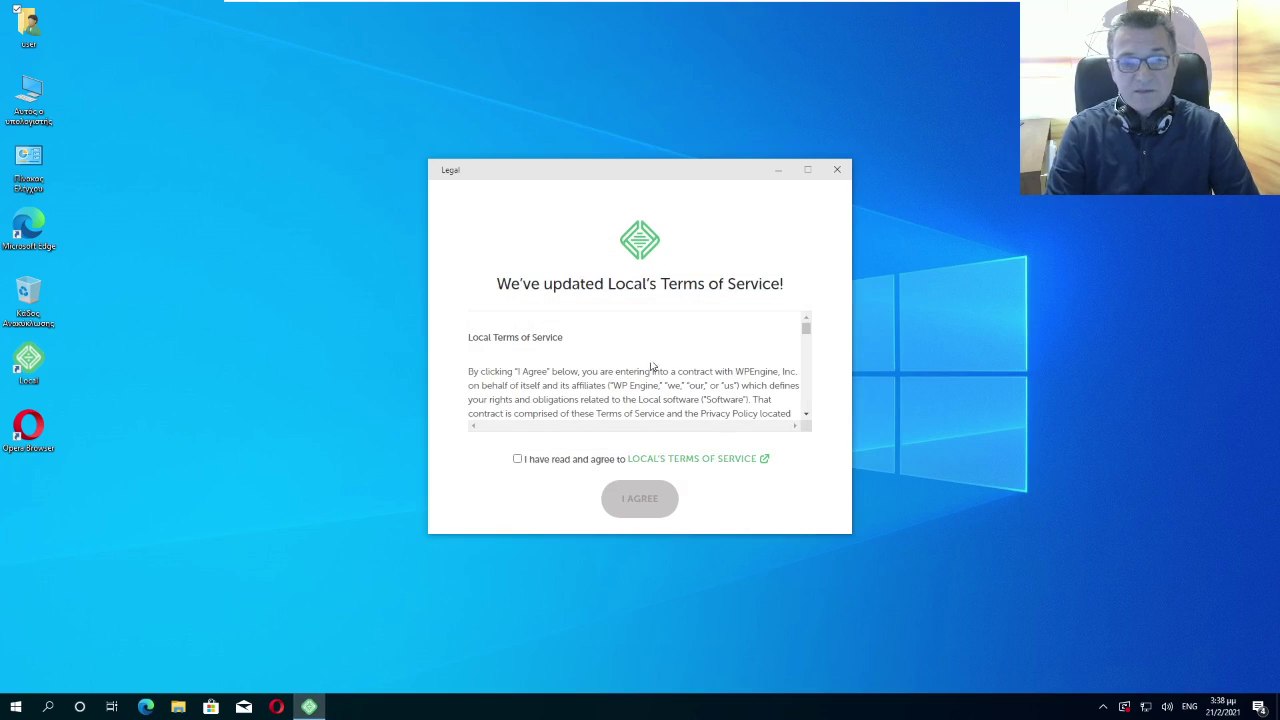
Tick the agreement and accept Local's Terms of Service
scroll(620, 384, down, 5)
scroll(620, 384, down, 10)
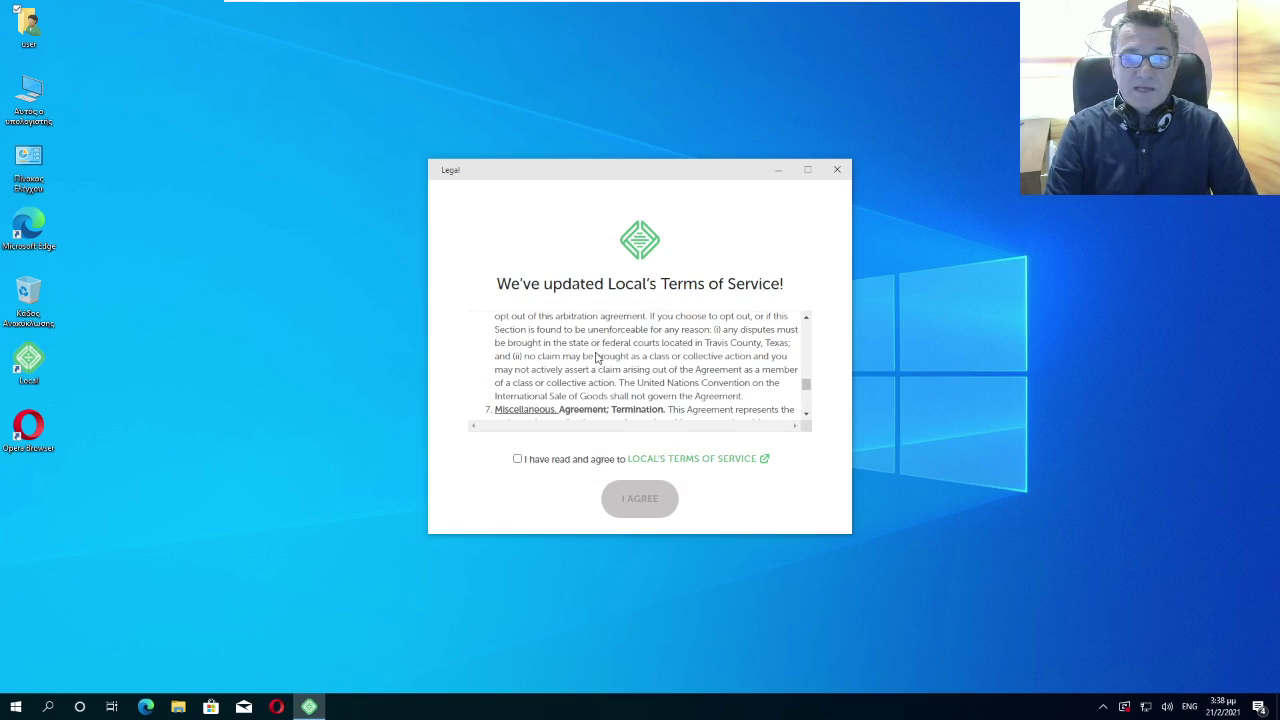
click(518, 460)
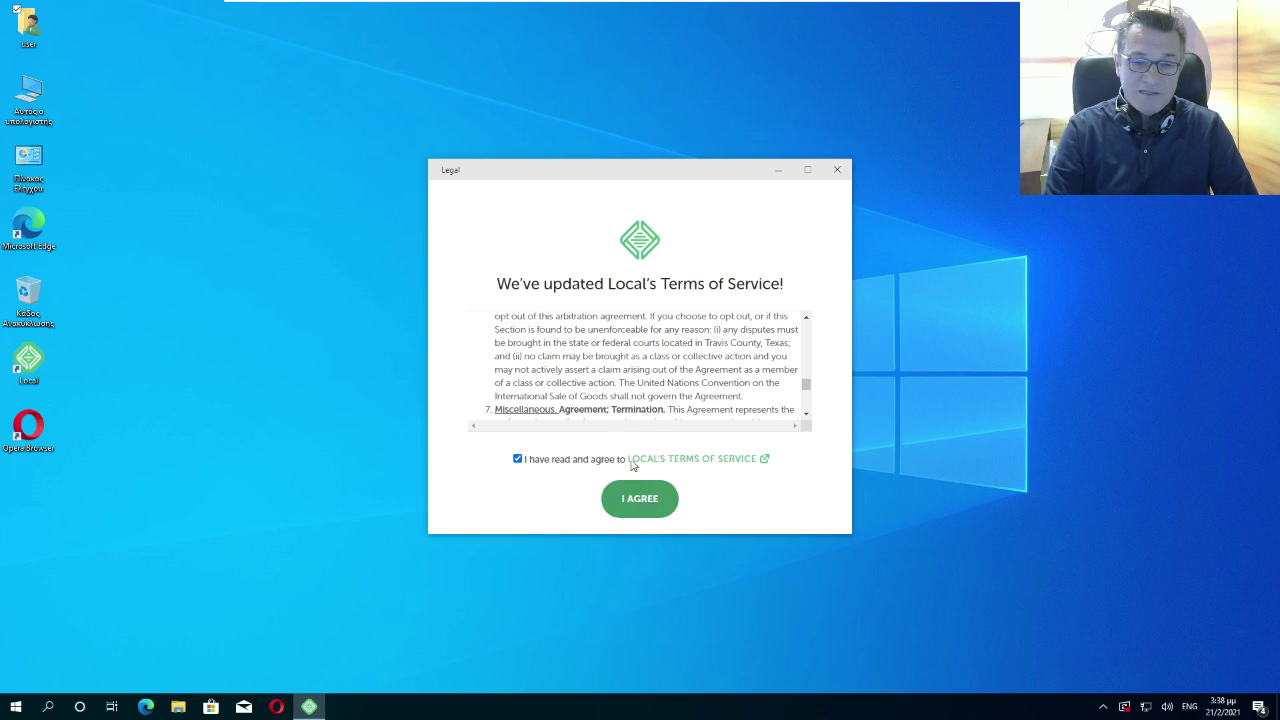
scroll(648, 386, down, 5)
click(644, 502)
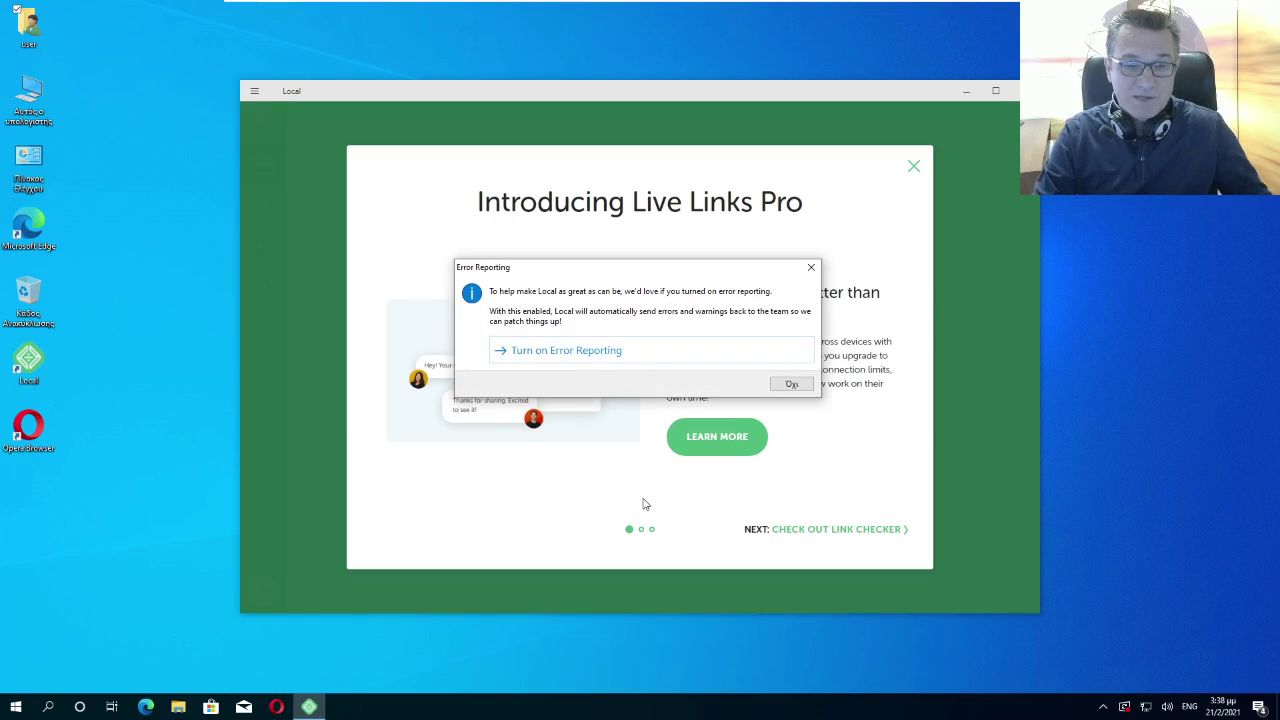
Dismiss Error Reporting and the Live Links Pro intro, reposition the window, and add a new site
click(811, 267)
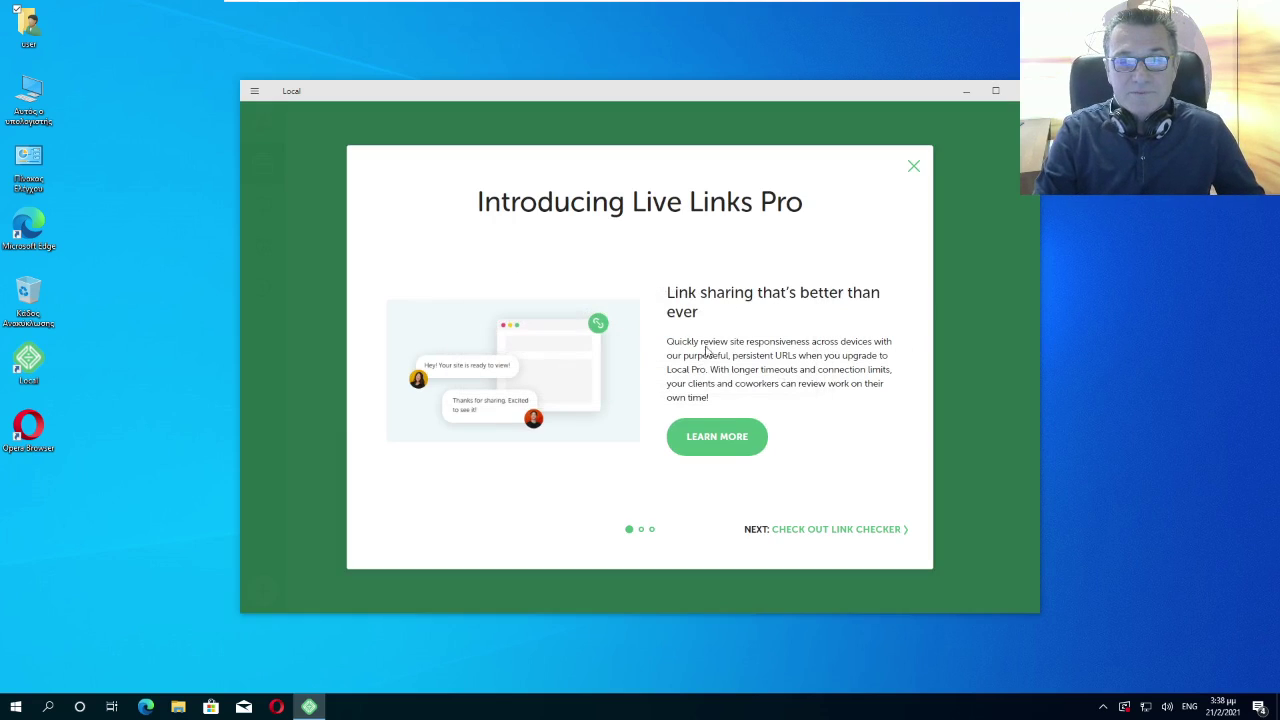
click(914, 166)
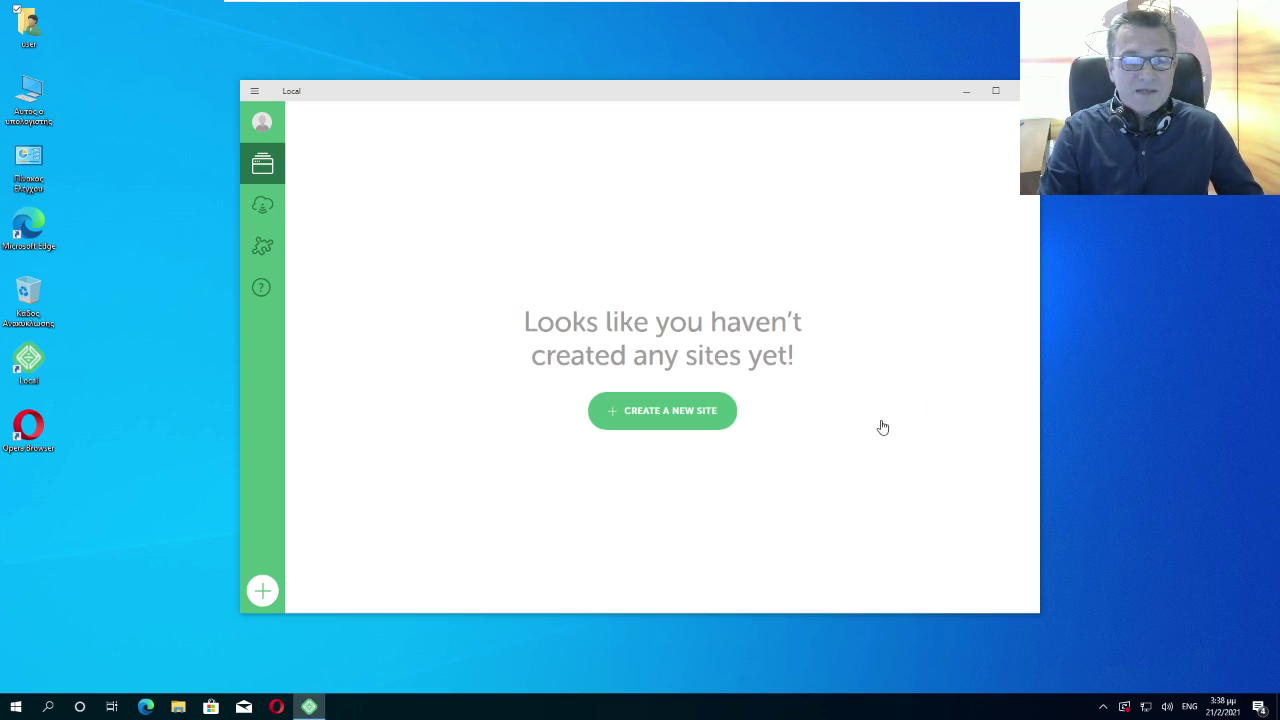
drag(566, 98, 432, 58)
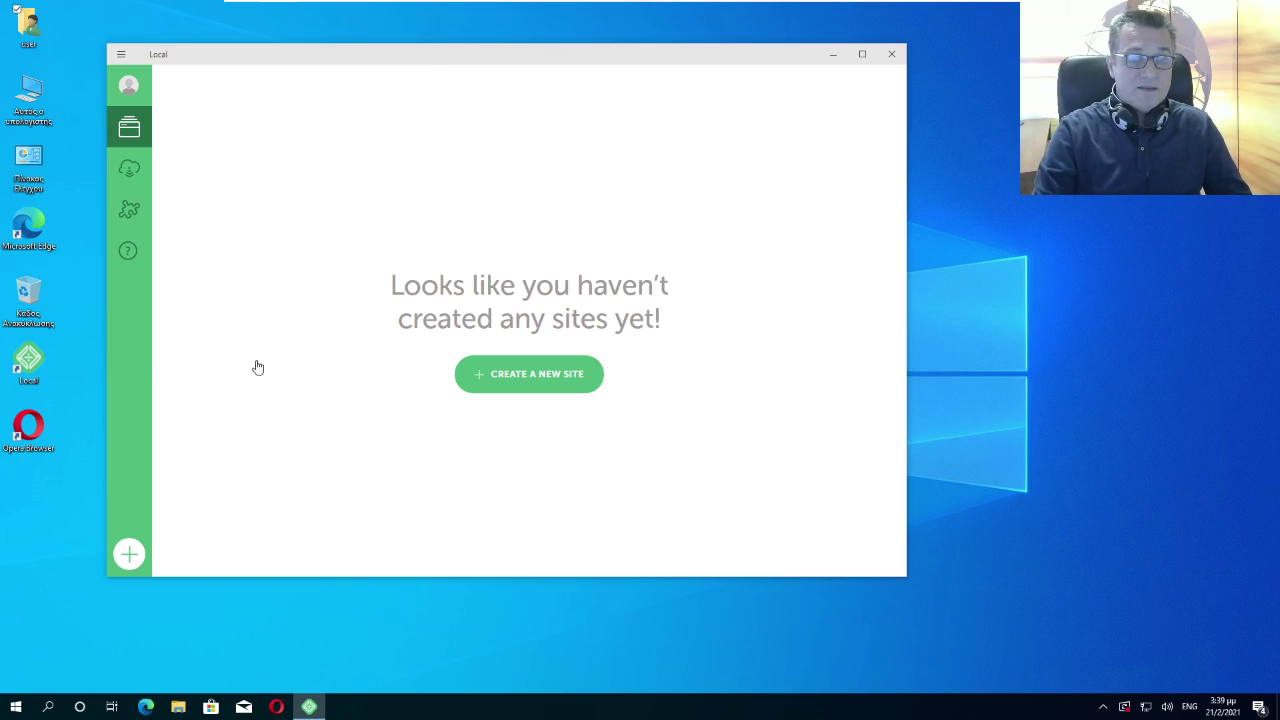
click(129, 553)
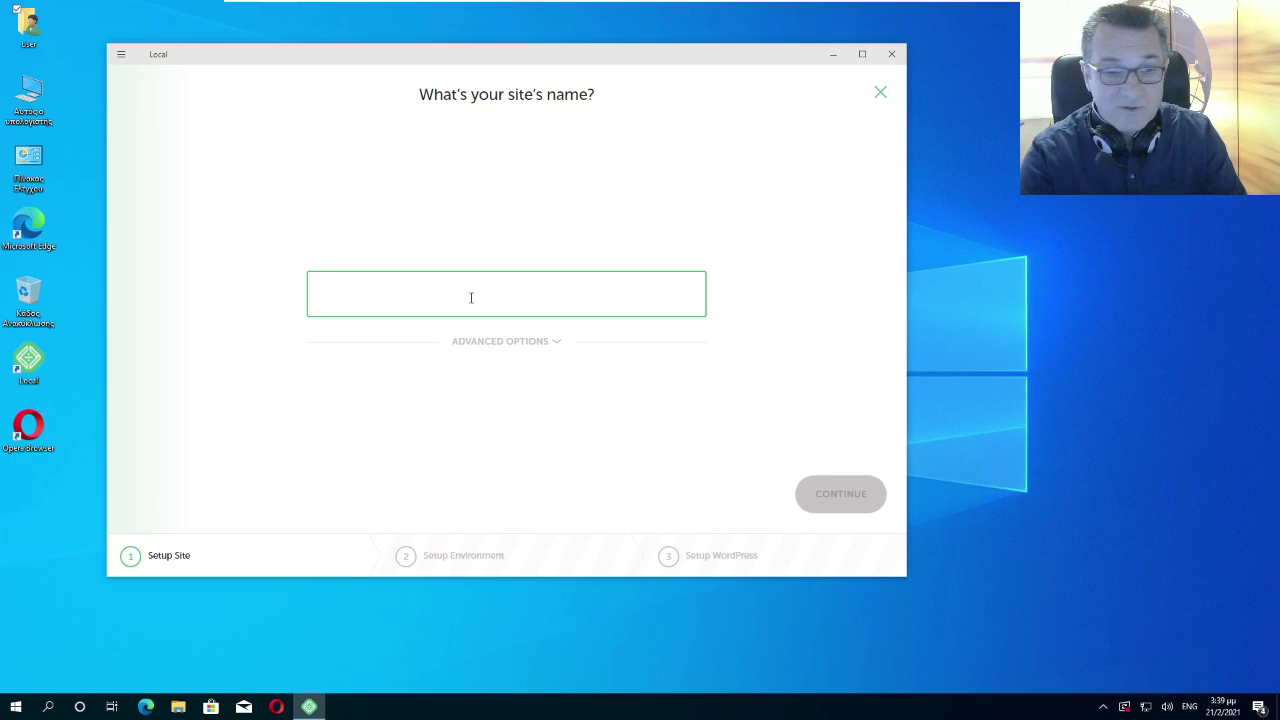
Name the new Local site 'patrasweb' and continue
text(patras)
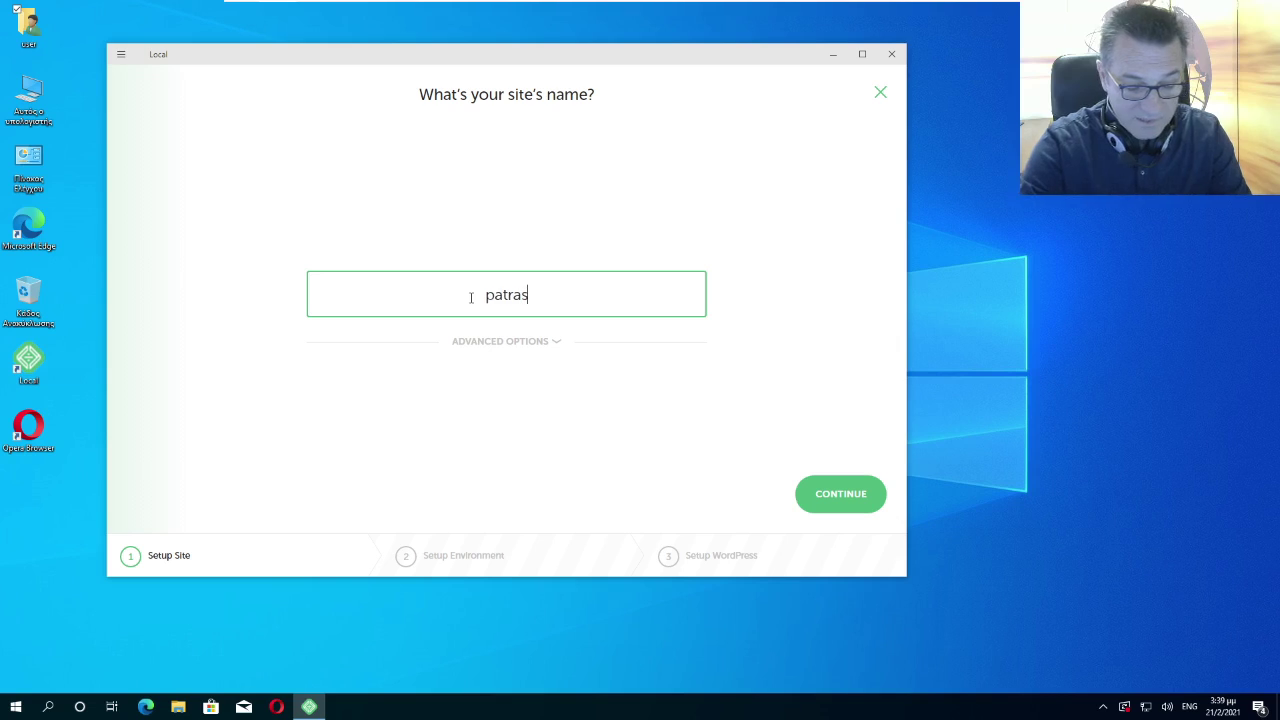
text(web)
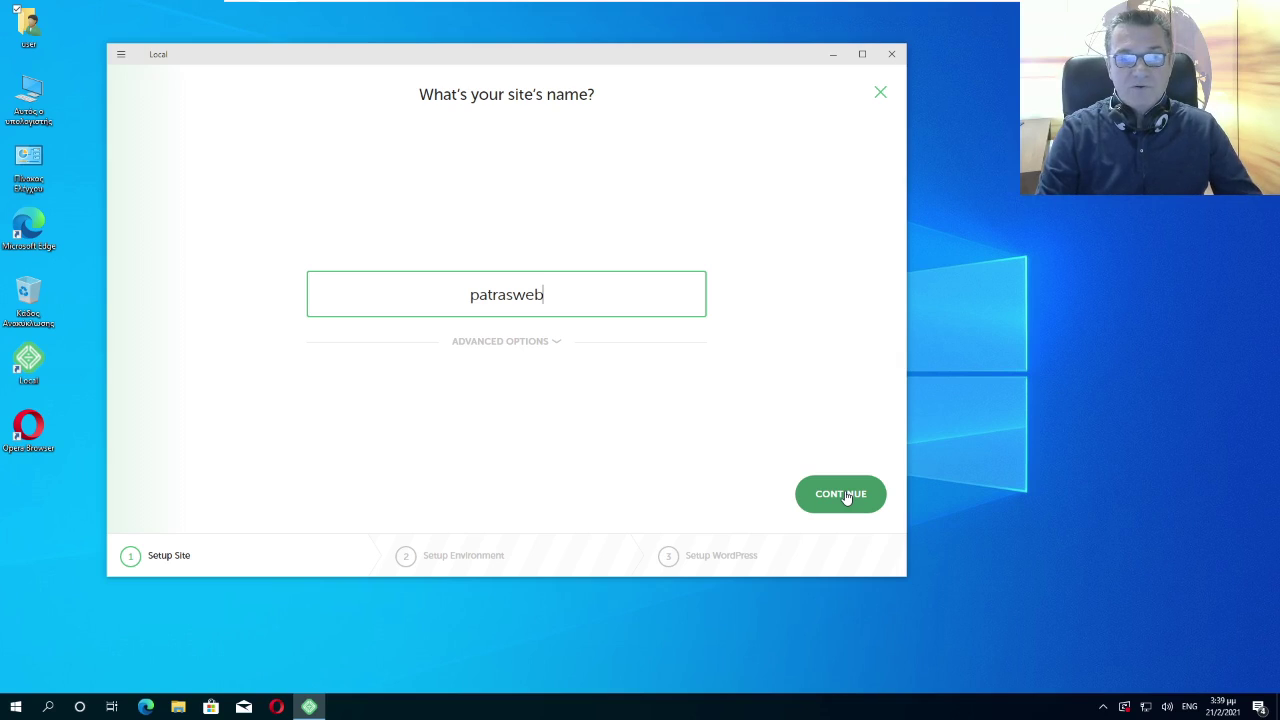
click(845, 498)
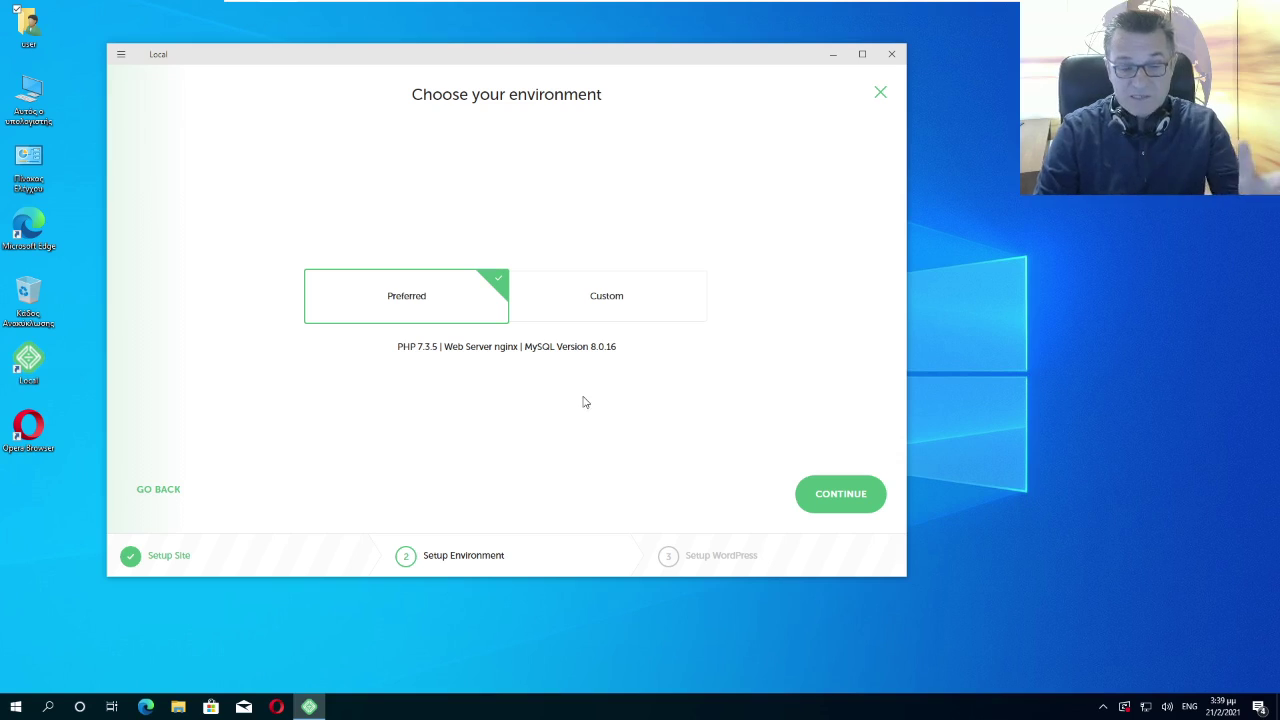
Continue with the Preferred PHP 7.3.5 / nginx / MySQL 8.0.16 environment
click(829, 502)
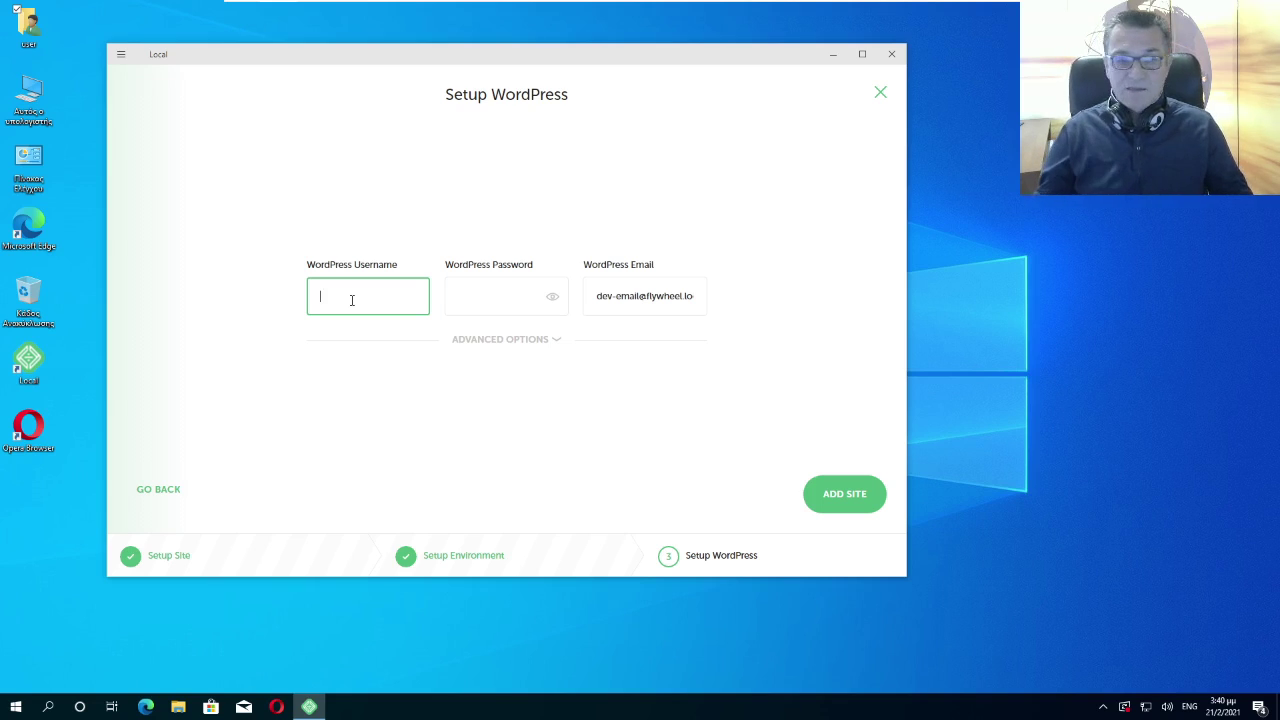
text(admin)
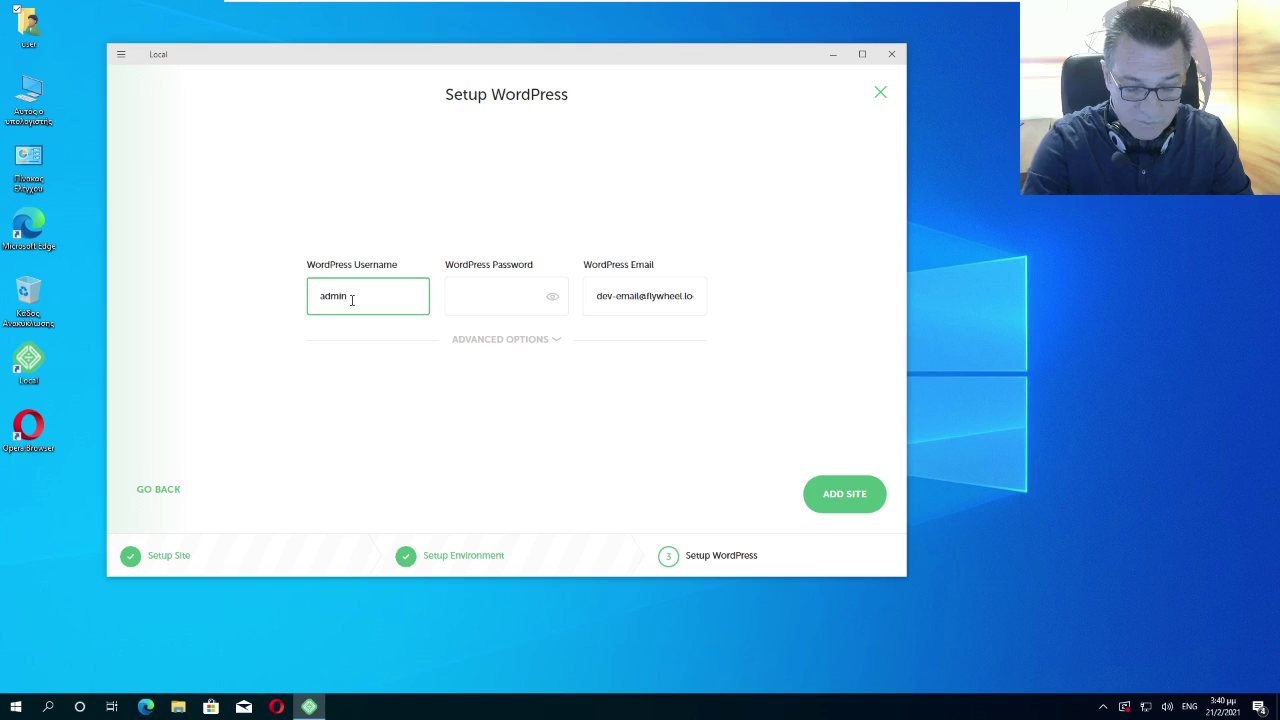
text(wp)
click(496, 303)
text(admin)
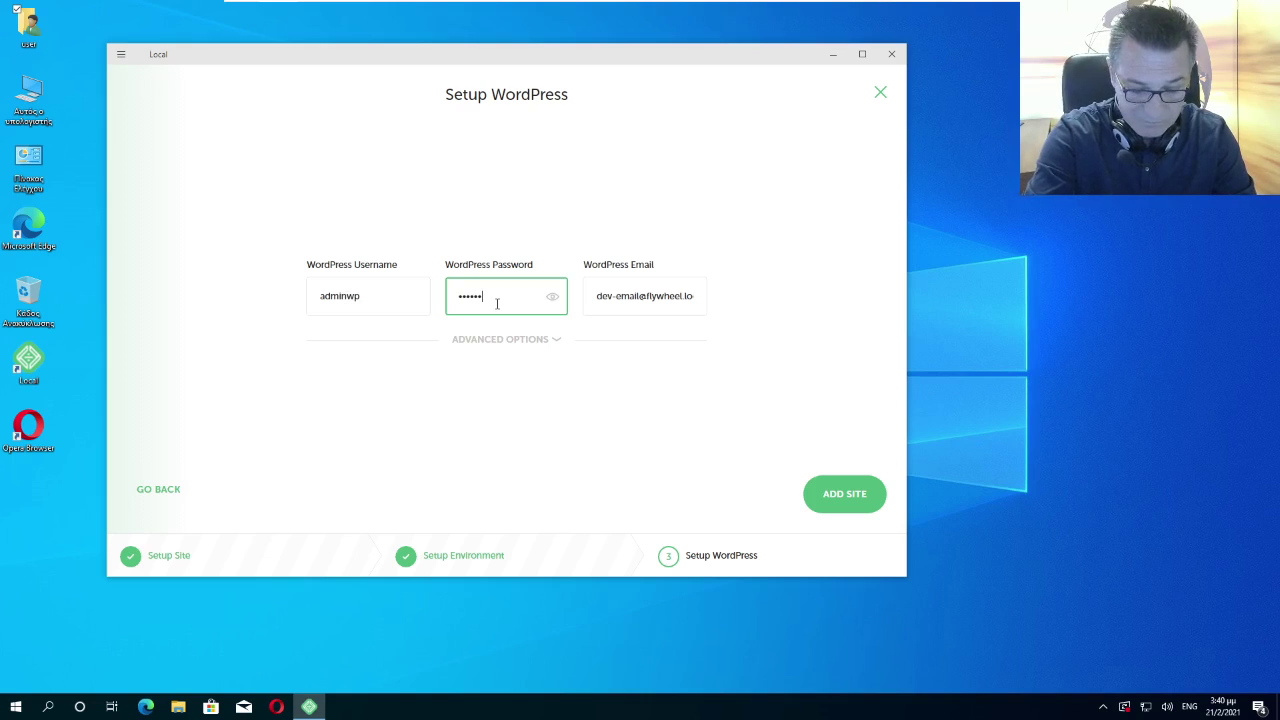
text(wp)
click(552, 297)
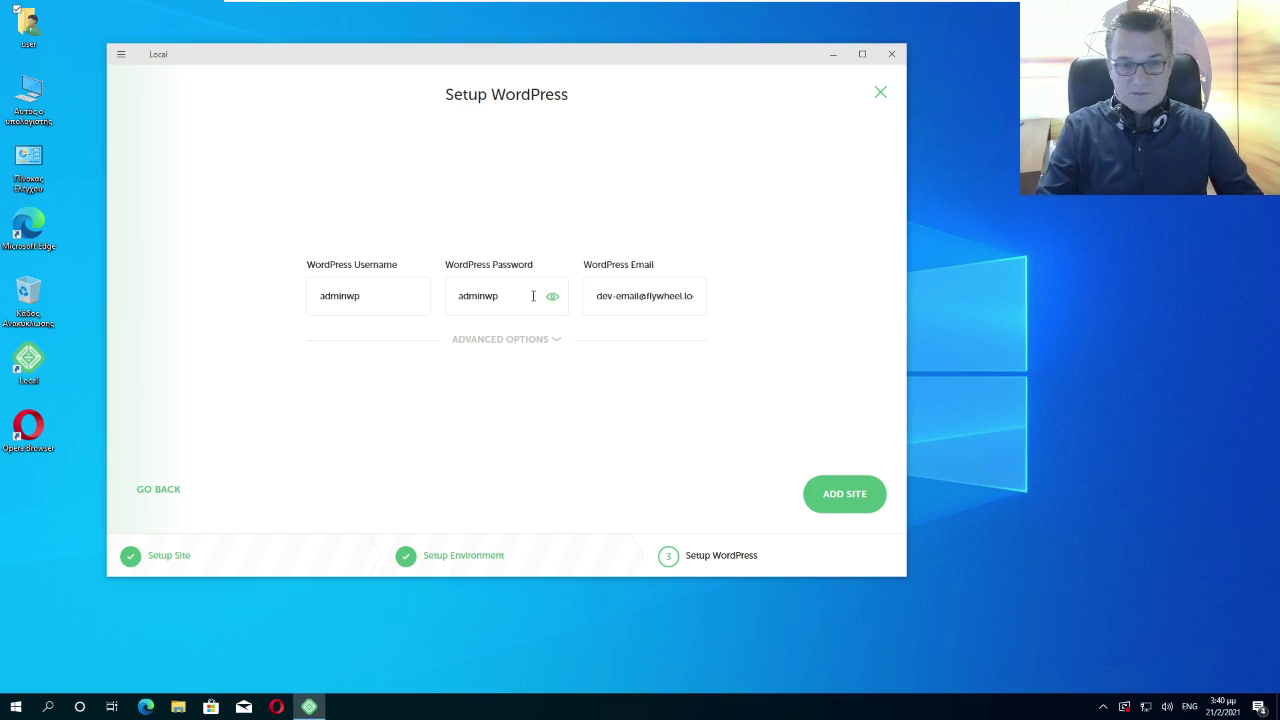
Replace the default admin e-mail with your own address and add the site
click(597, 298)
key(Delete)
key(Delete)
key(Delete)
key(Delete)
key(Delete)
key(Delete)
key(Delete)
key(Delete)
key(Delete)
key(Delete)
key(Delete)
key(Delete)
key(Delete)
key(Delete)
key(Delete)
key(Delete)
key(Delete)
key(Delete)
key(Delete)
key(Delete)
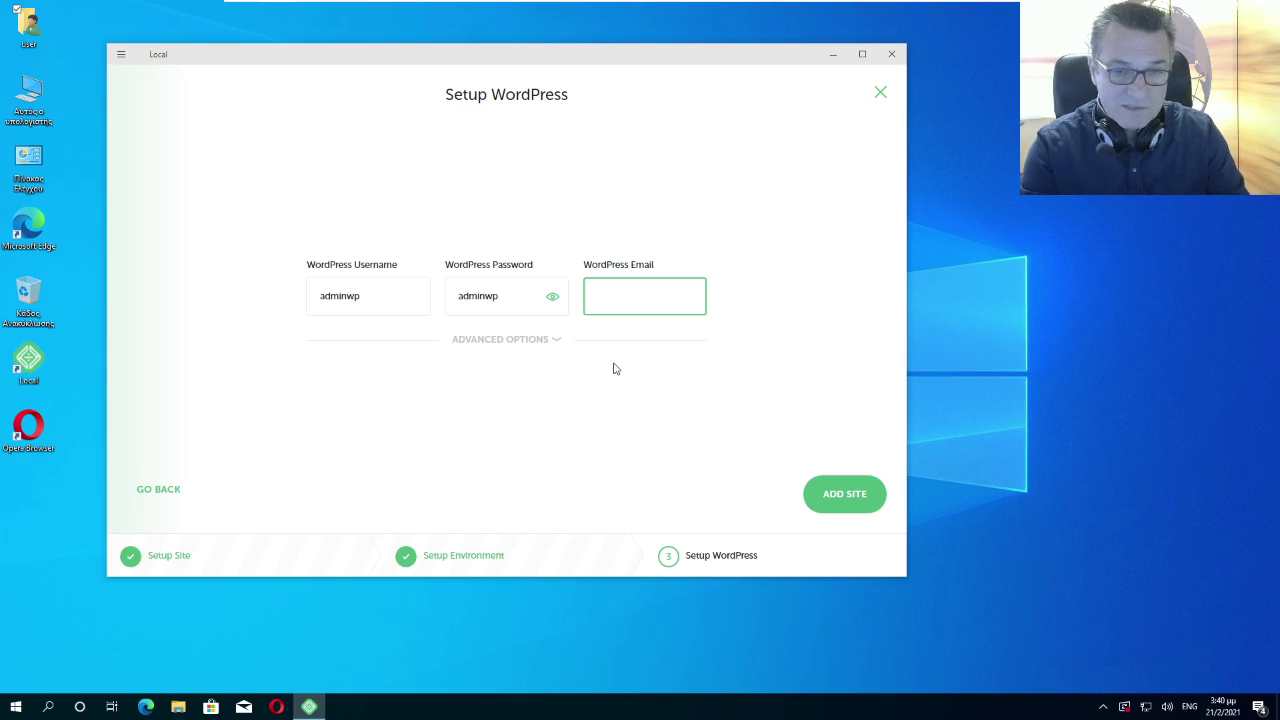
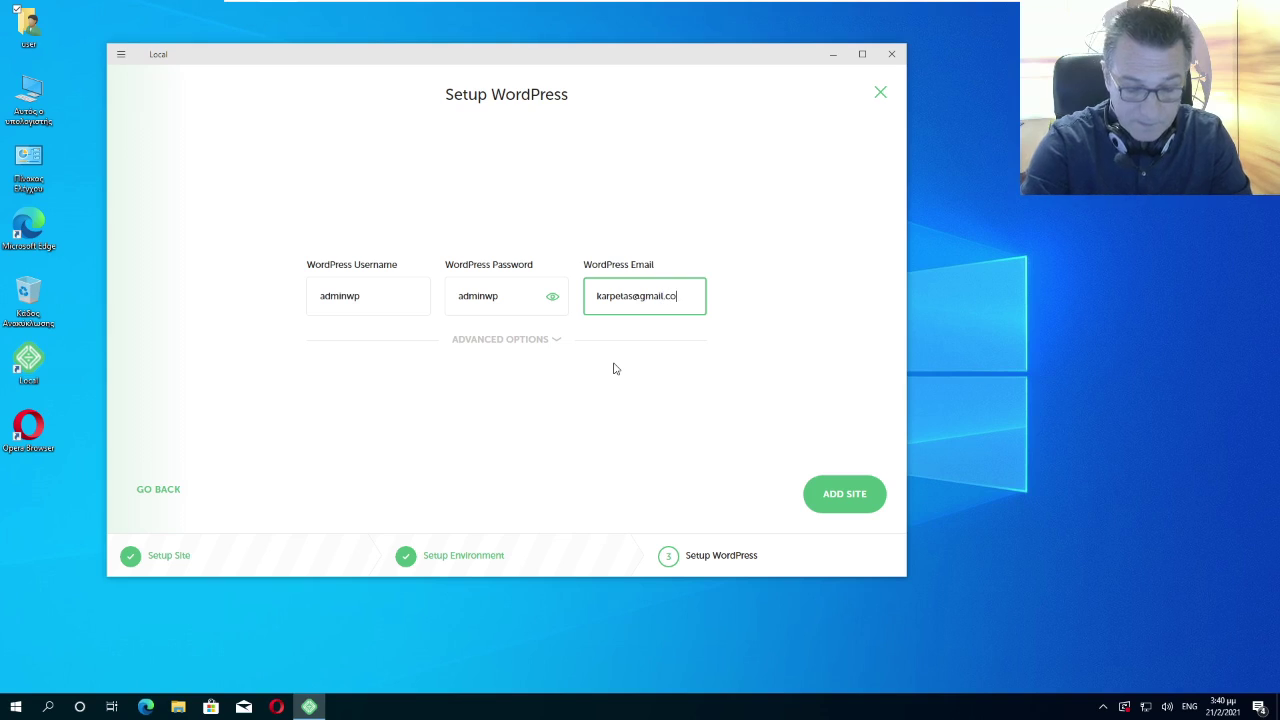
click(840, 494)
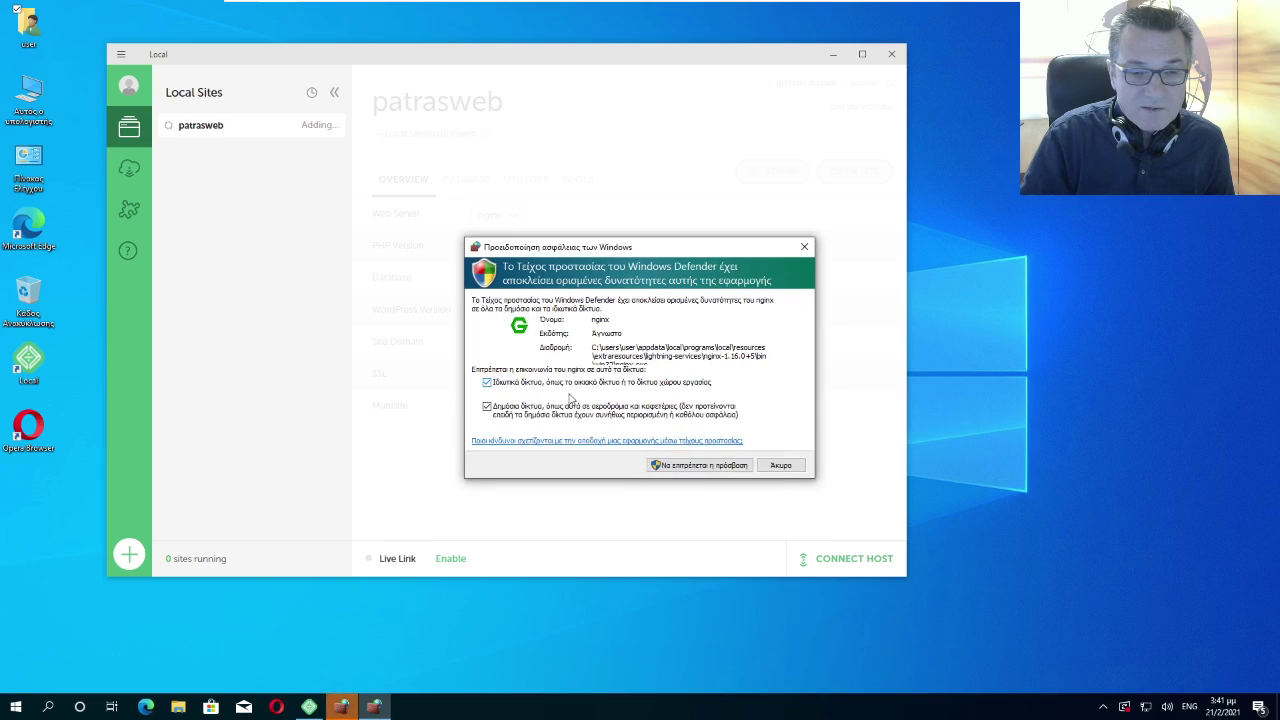
Allow nginx and mailhog through Windows Firewall and approve the command processor prompt
click(702, 468)
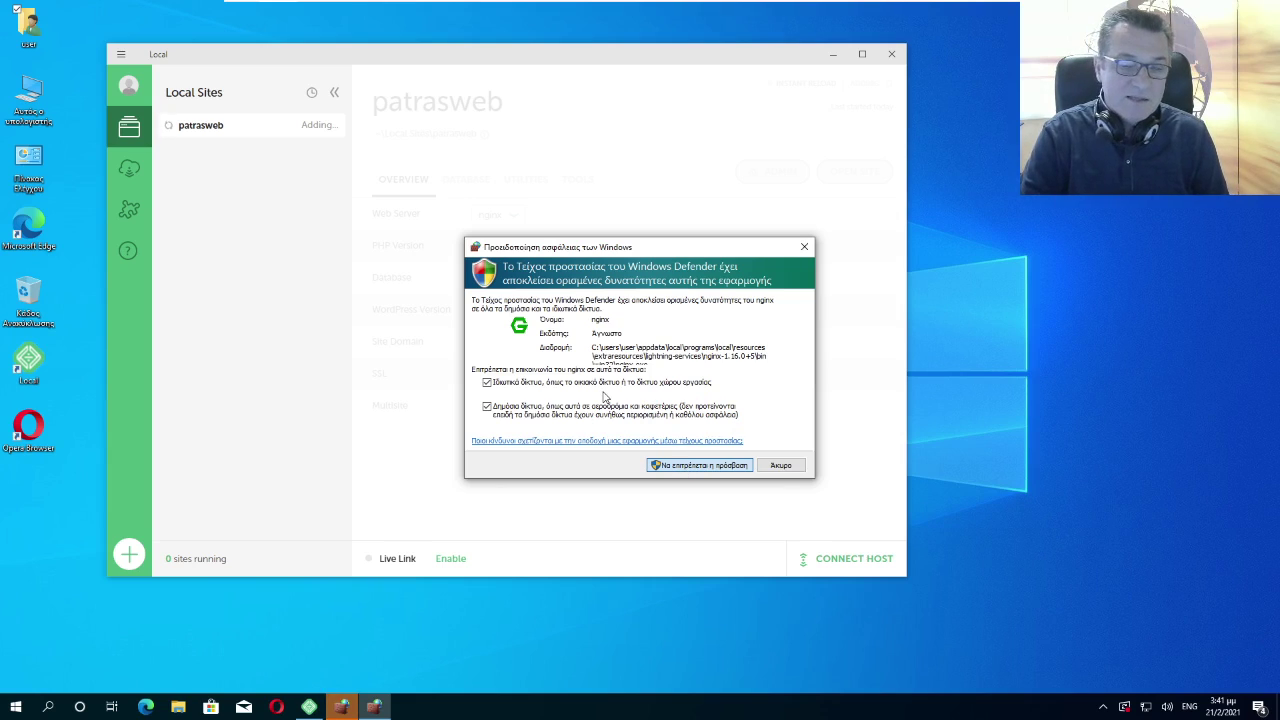
click(377, 708)
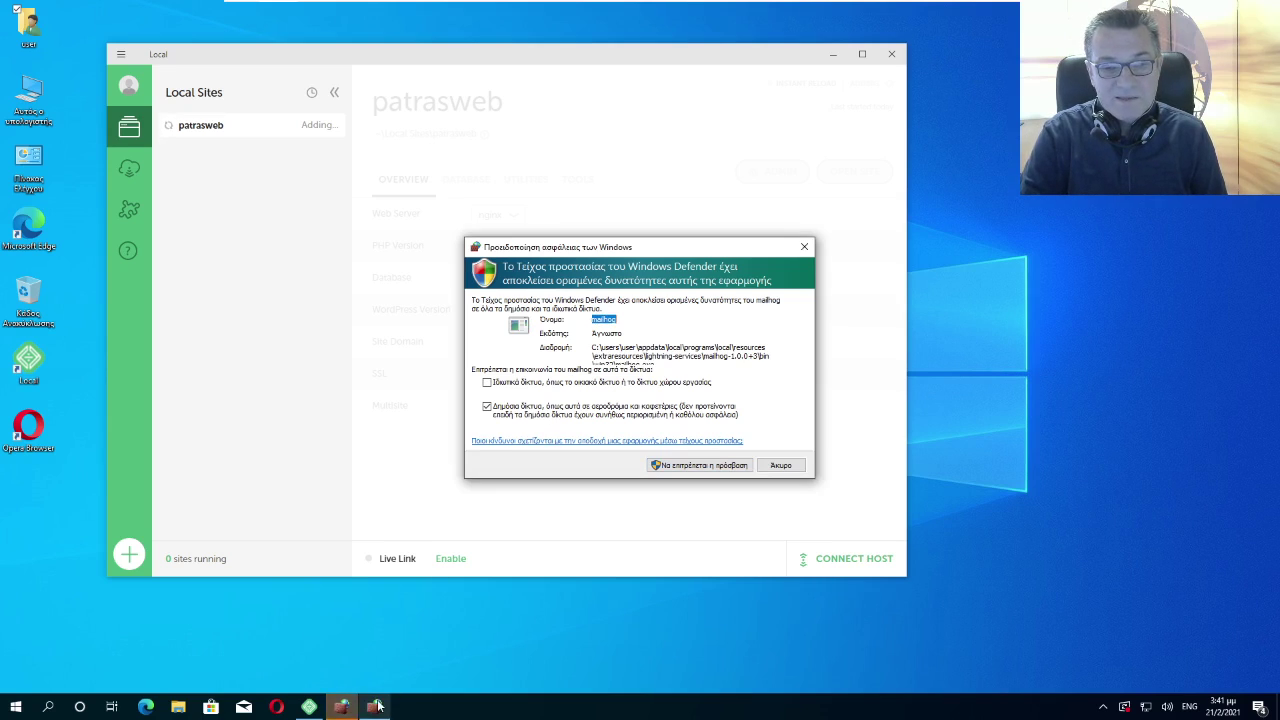
click(698, 466)
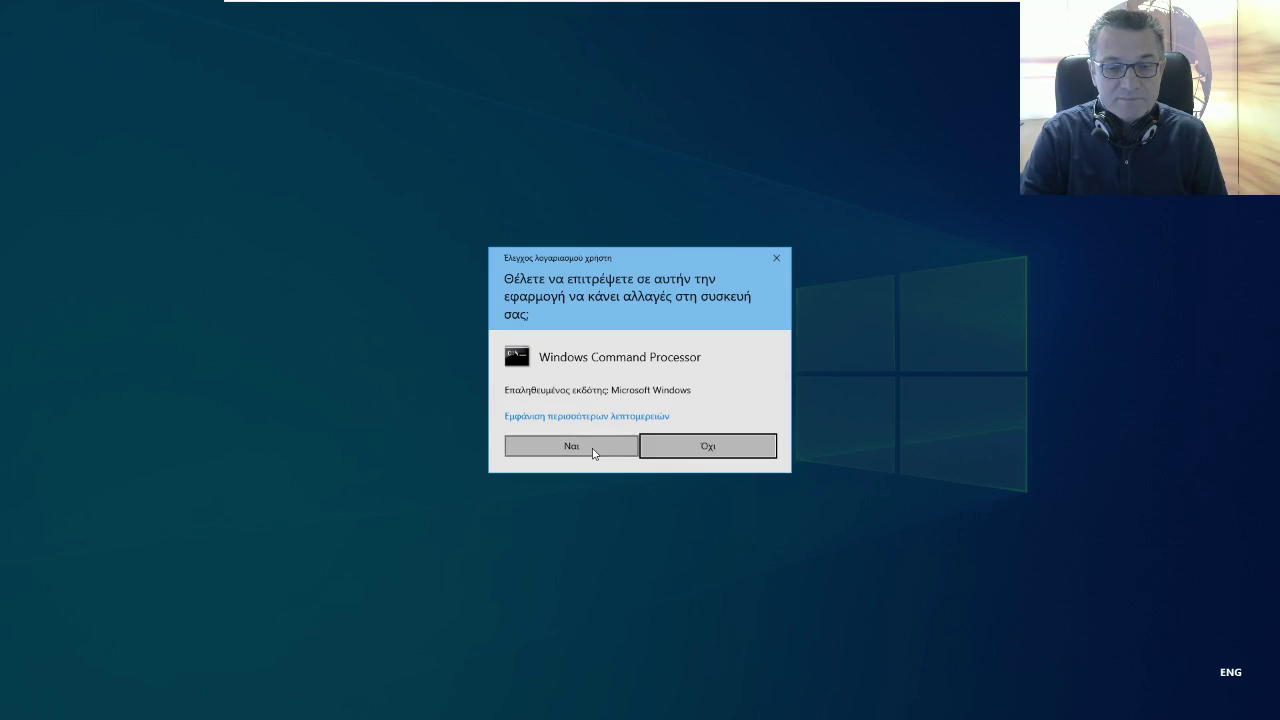
click(592, 449)
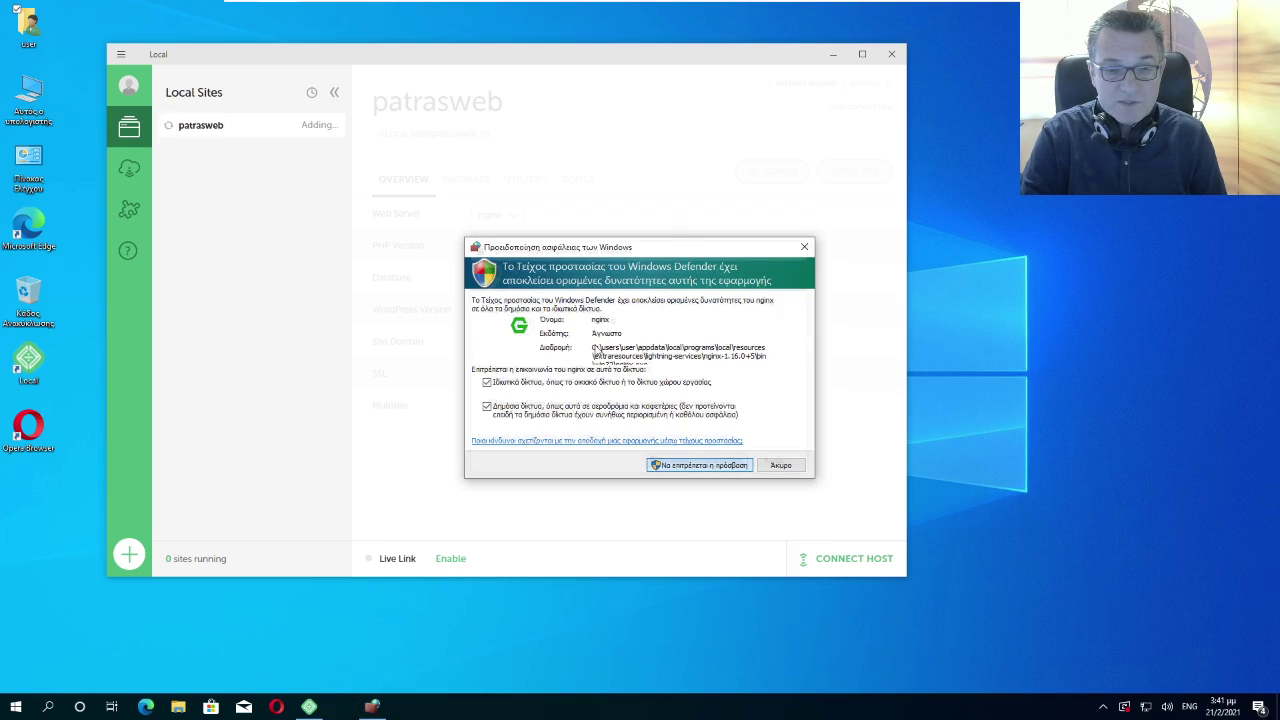
click(694, 465)
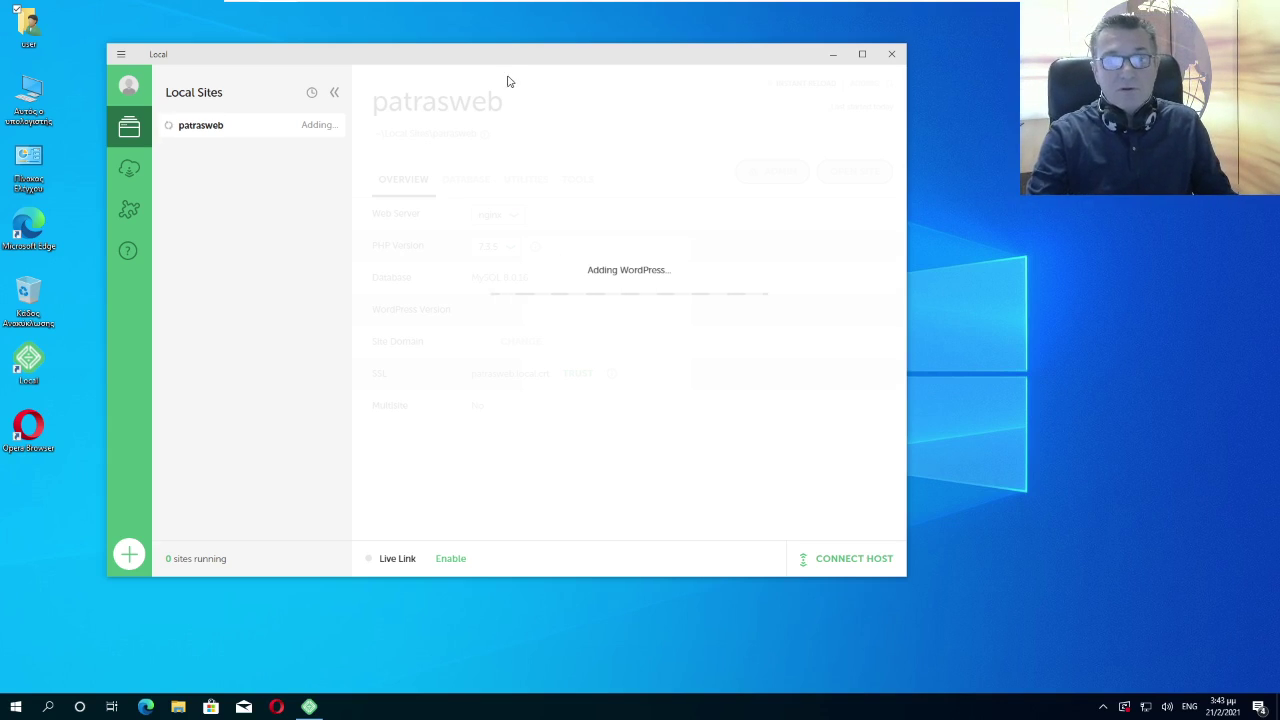
Nudge the Local window slightly right and down while patrasweb finishes setting up
drag(503, 58, 532, 73)
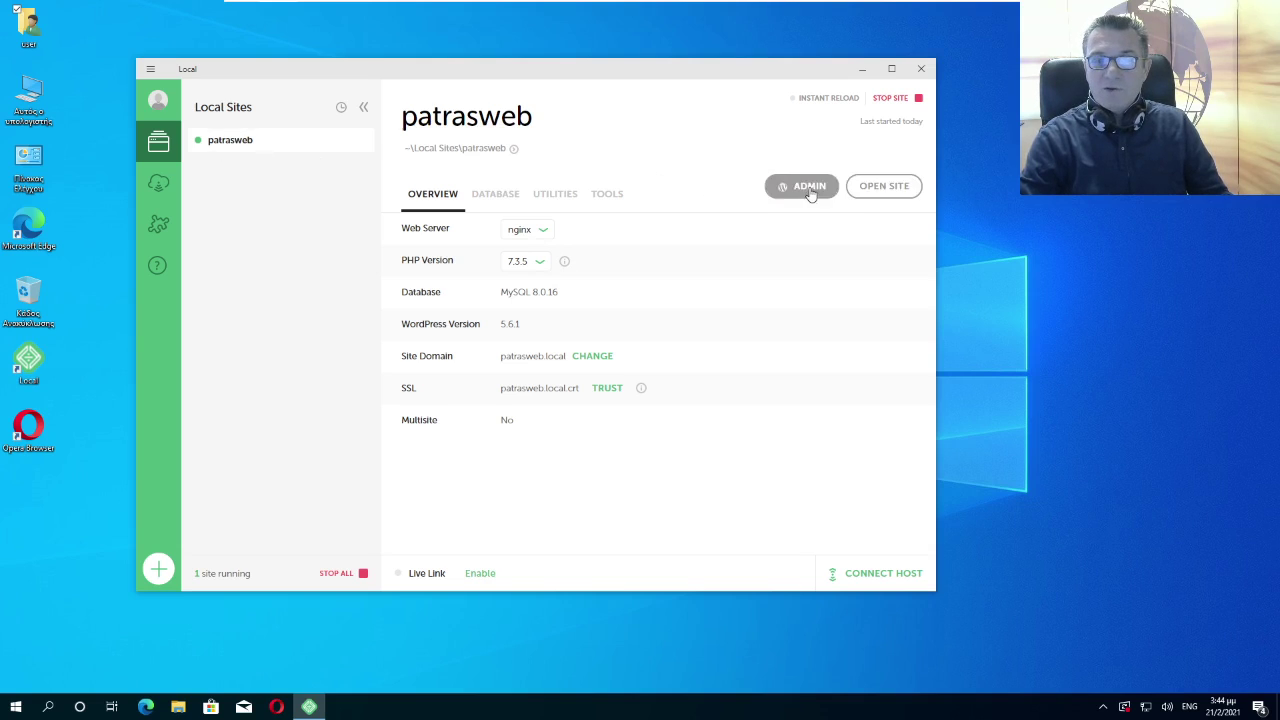
View the patrasweb front end, closing the loading tab and the Local help tab
click(886, 188)
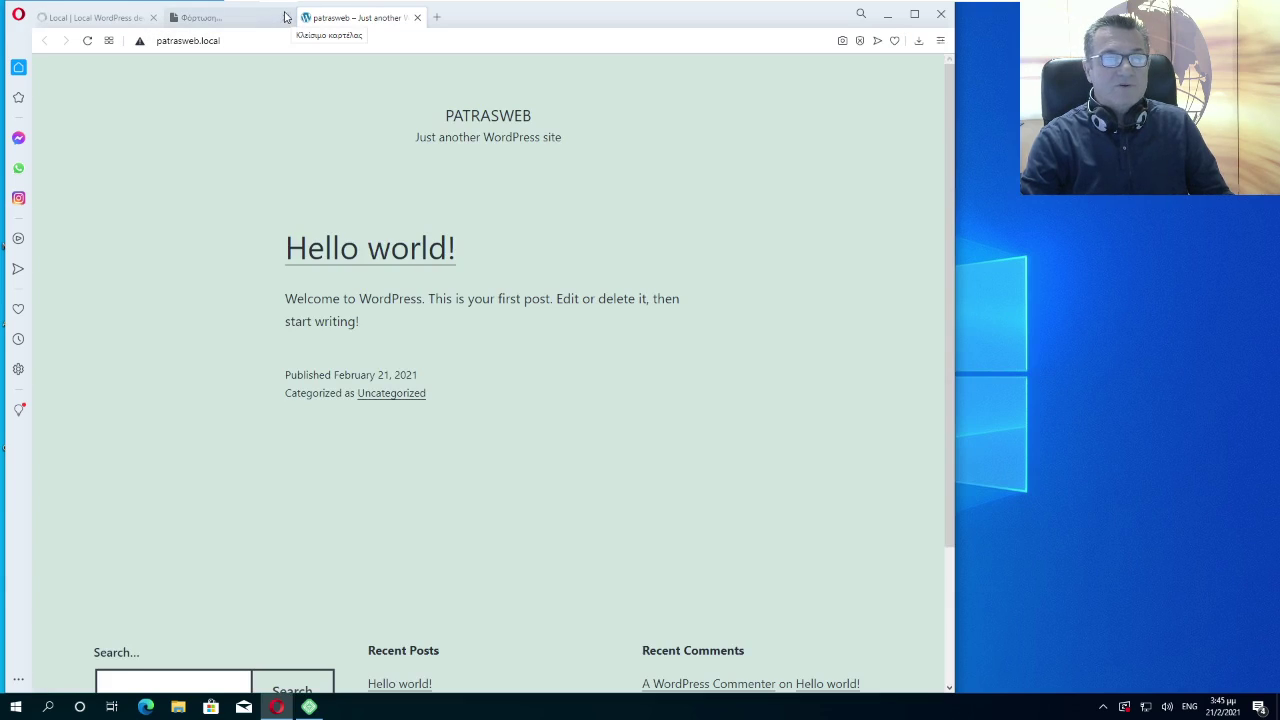
click(284, 18)
click(154, 18)
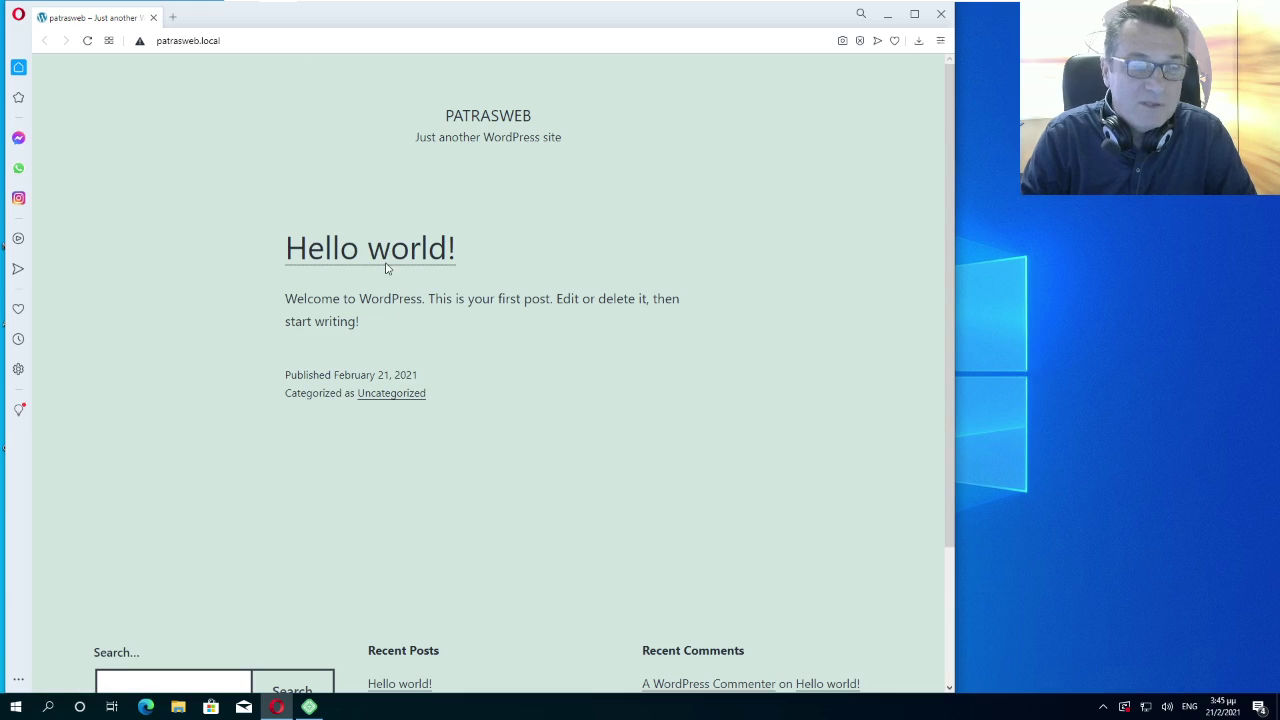
scroll(433, 370, down, 2)
scroll(431, 368, up, 2)
scroll(430, 443, down, 2)
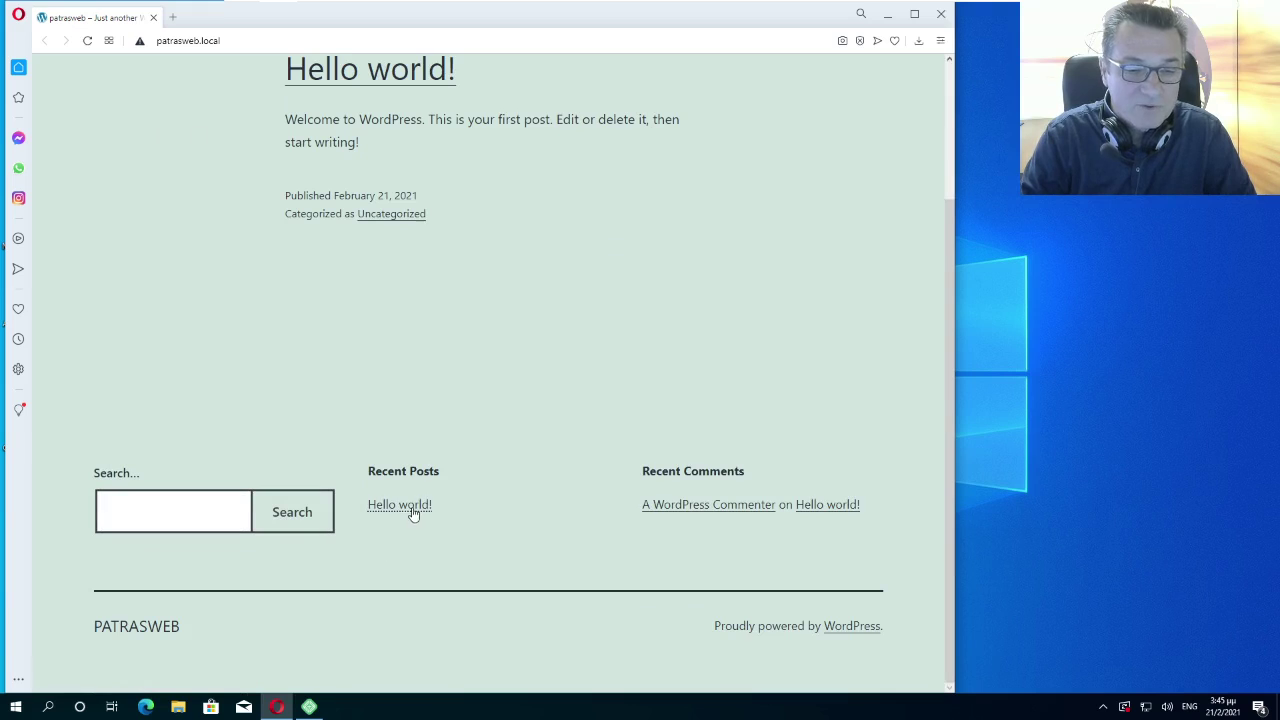
Read through the Hello world! post and its comment, then close the browser
click(410, 506)
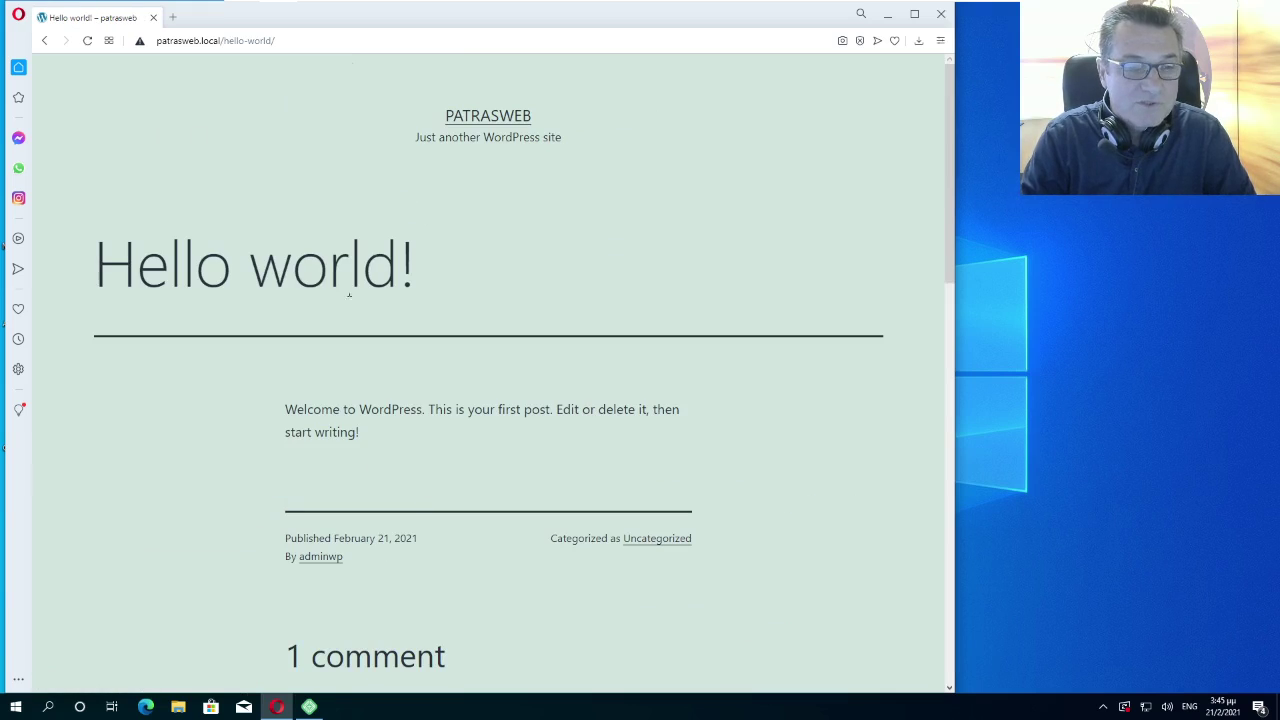
scroll(437, 317, down, 3)
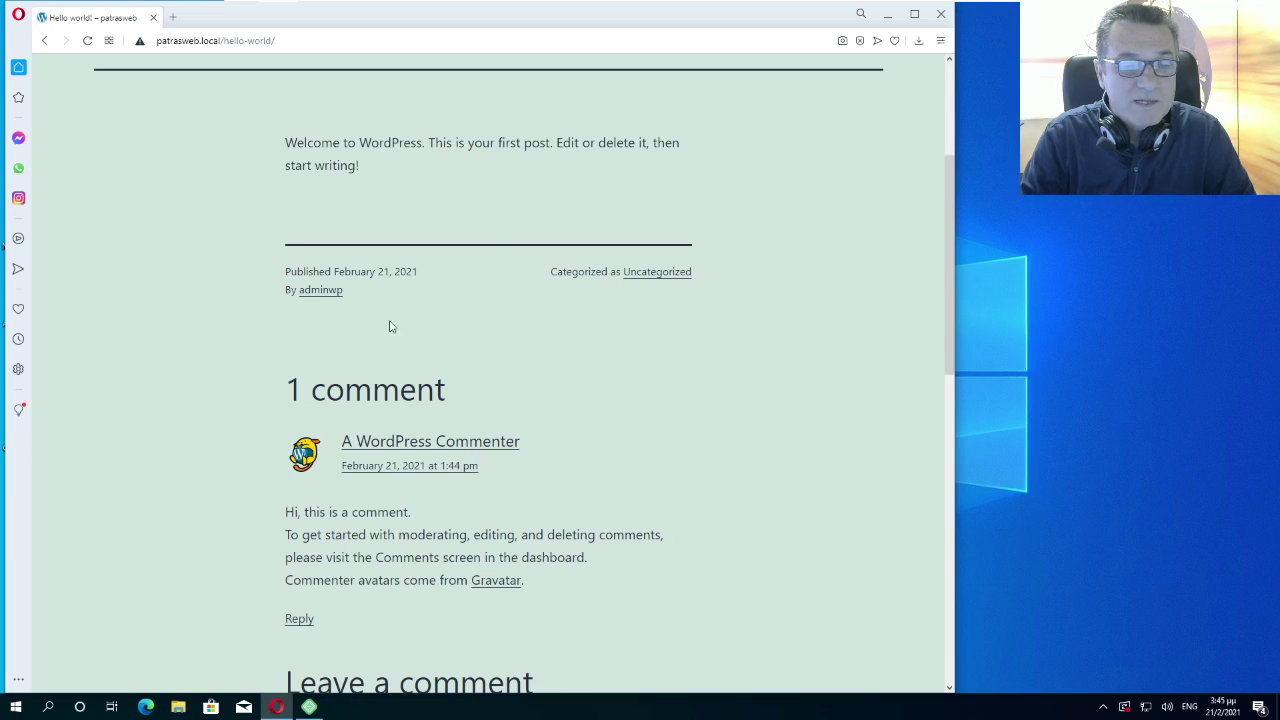
scroll(385, 328, down, 2)
scroll(437, 423, down, 2)
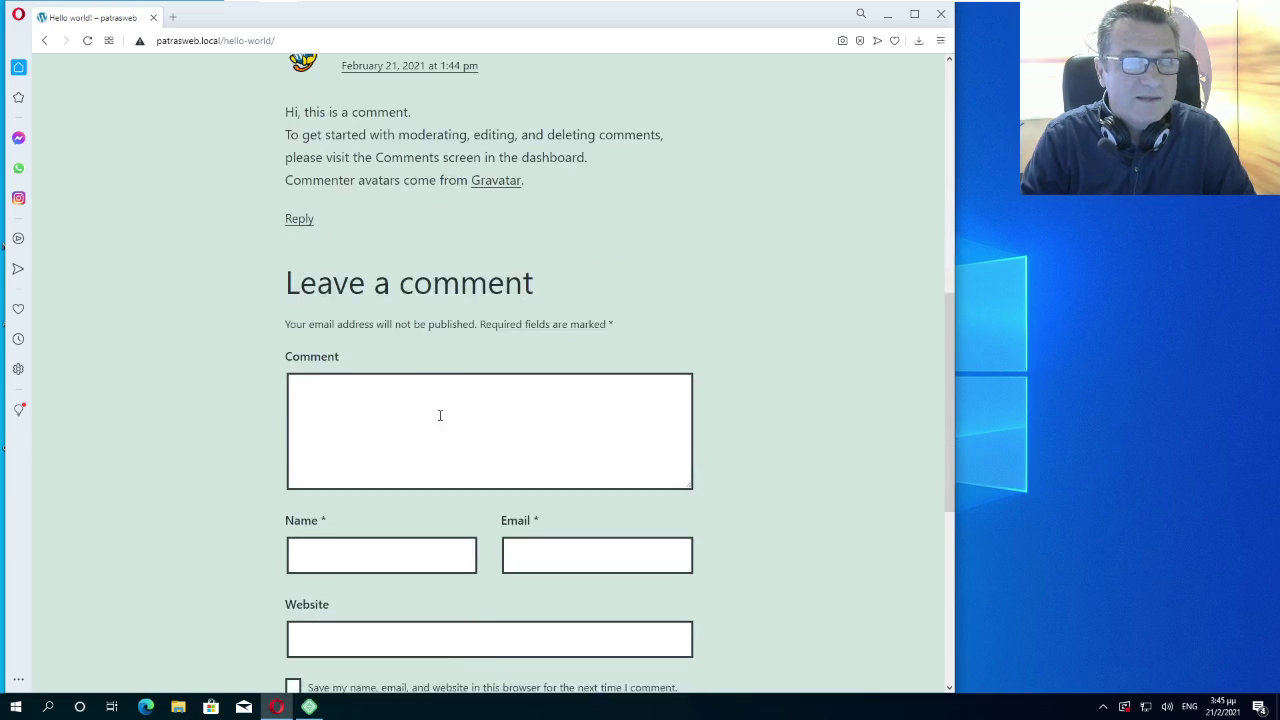
scroll(436, 300, up, 6)
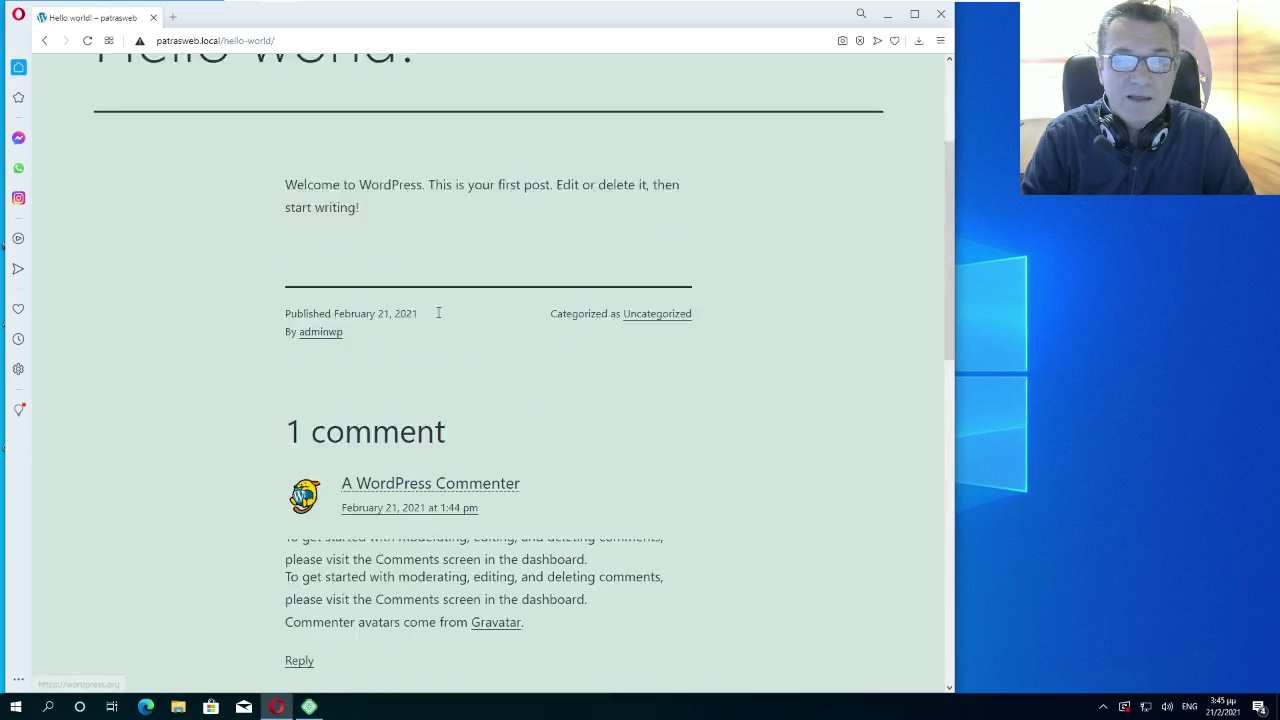
click(945, 16)
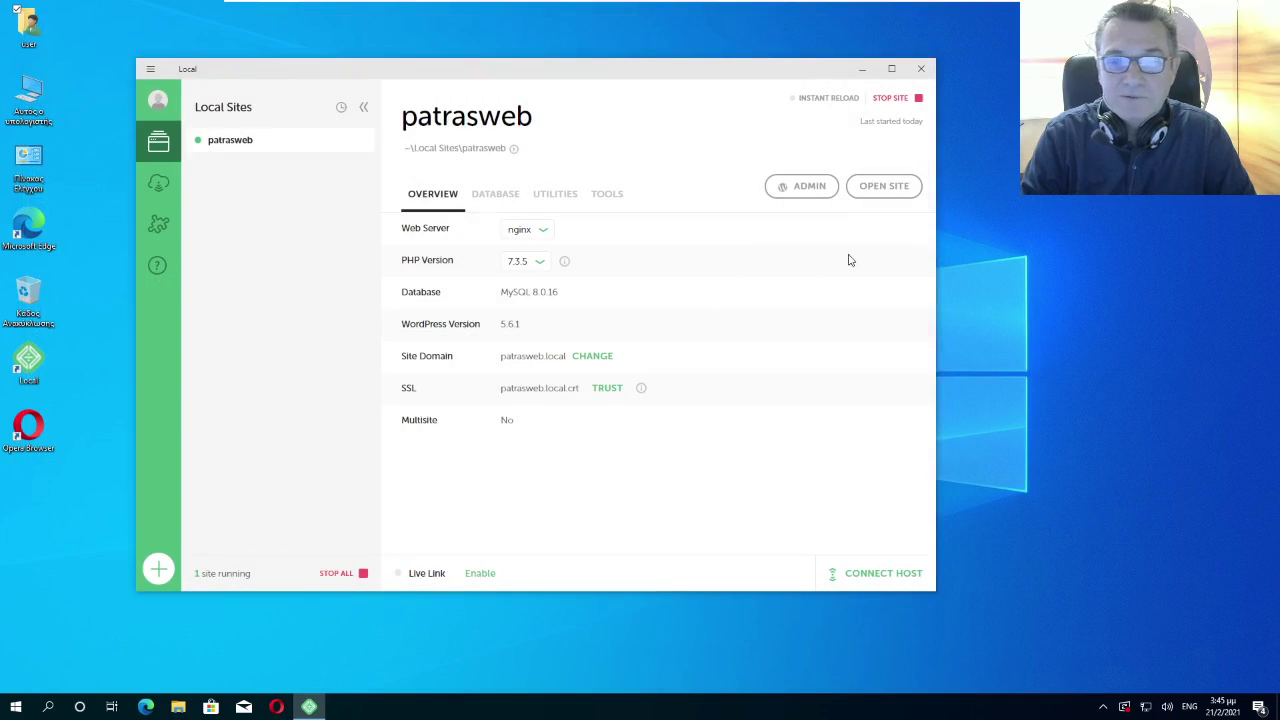
Open the patrasweb wp-login.php page and enter 'adminwp' as the username
click(805, 192)
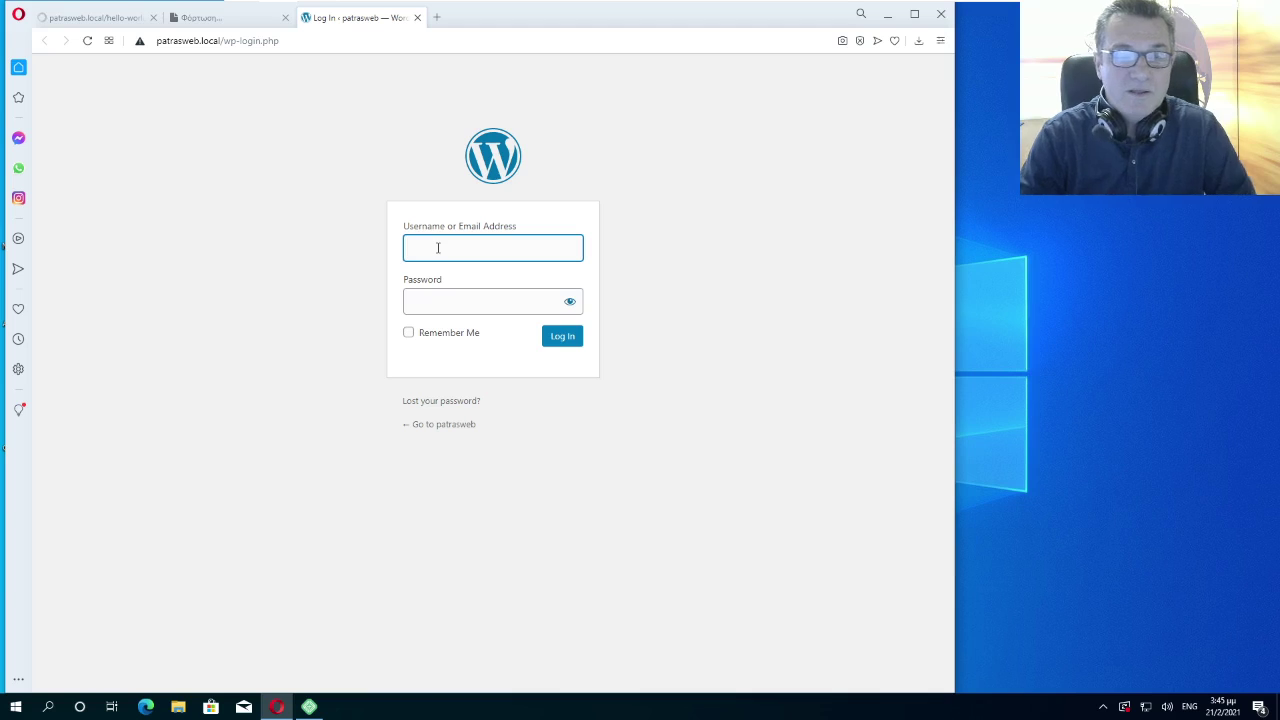
text(adm)
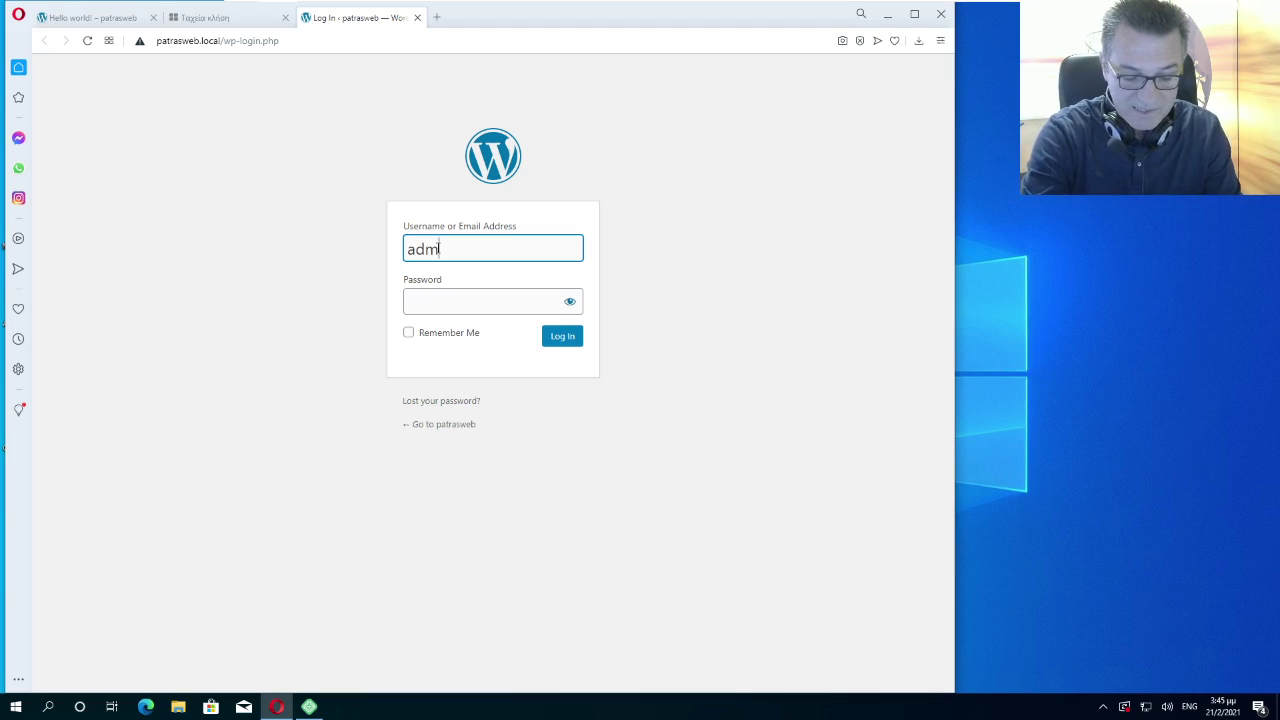
text(inwp)
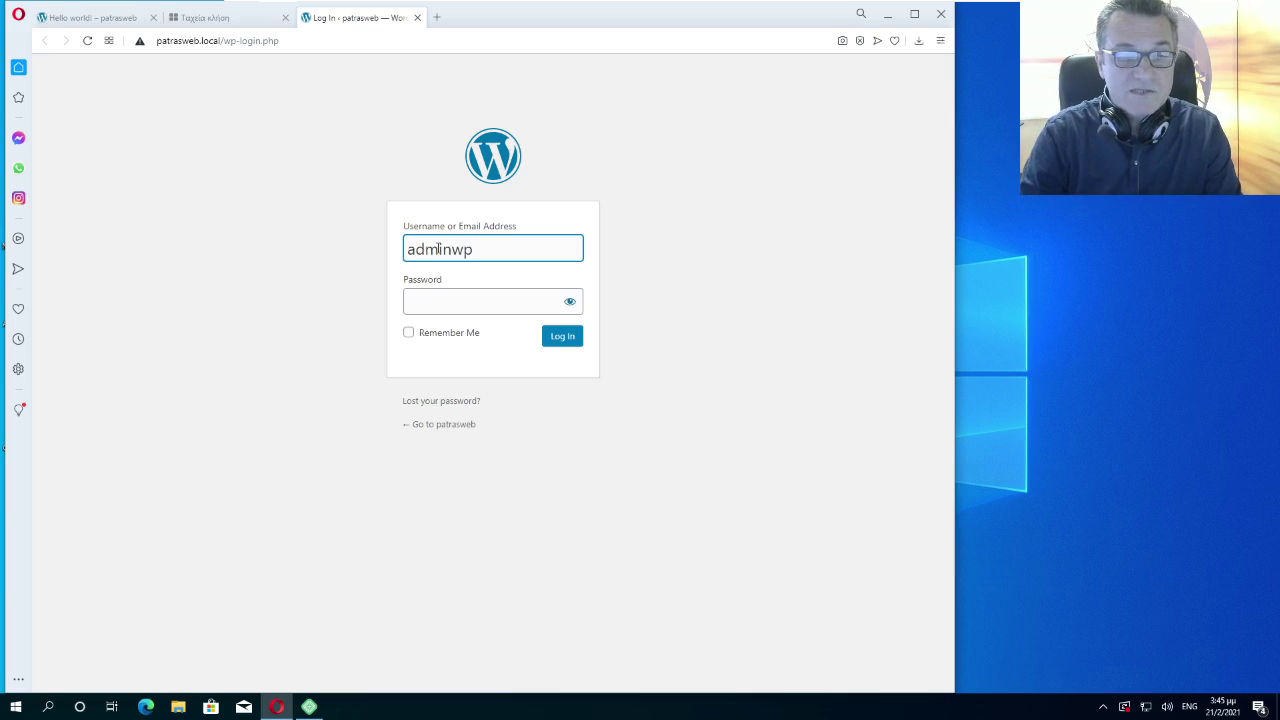
Enter and verify the admin password, tick Remember Me and log in to the Dashboard
click(441, 300)
text(•••)
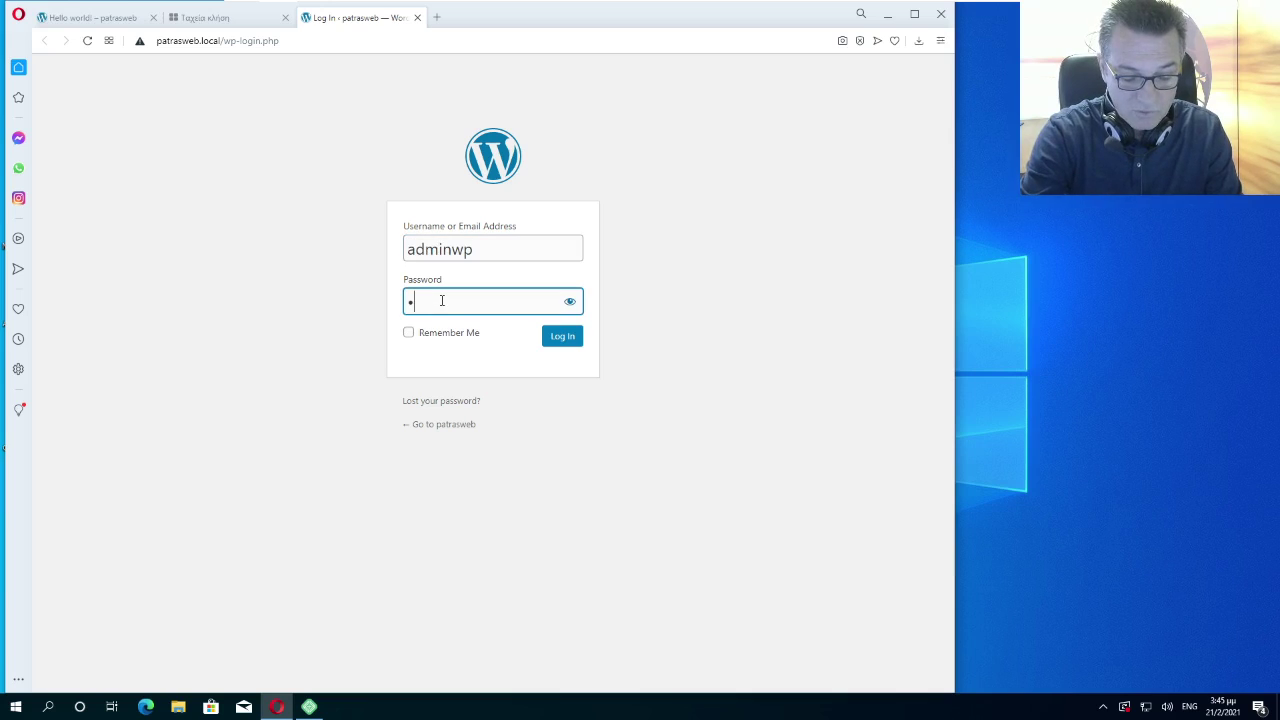
text(••)
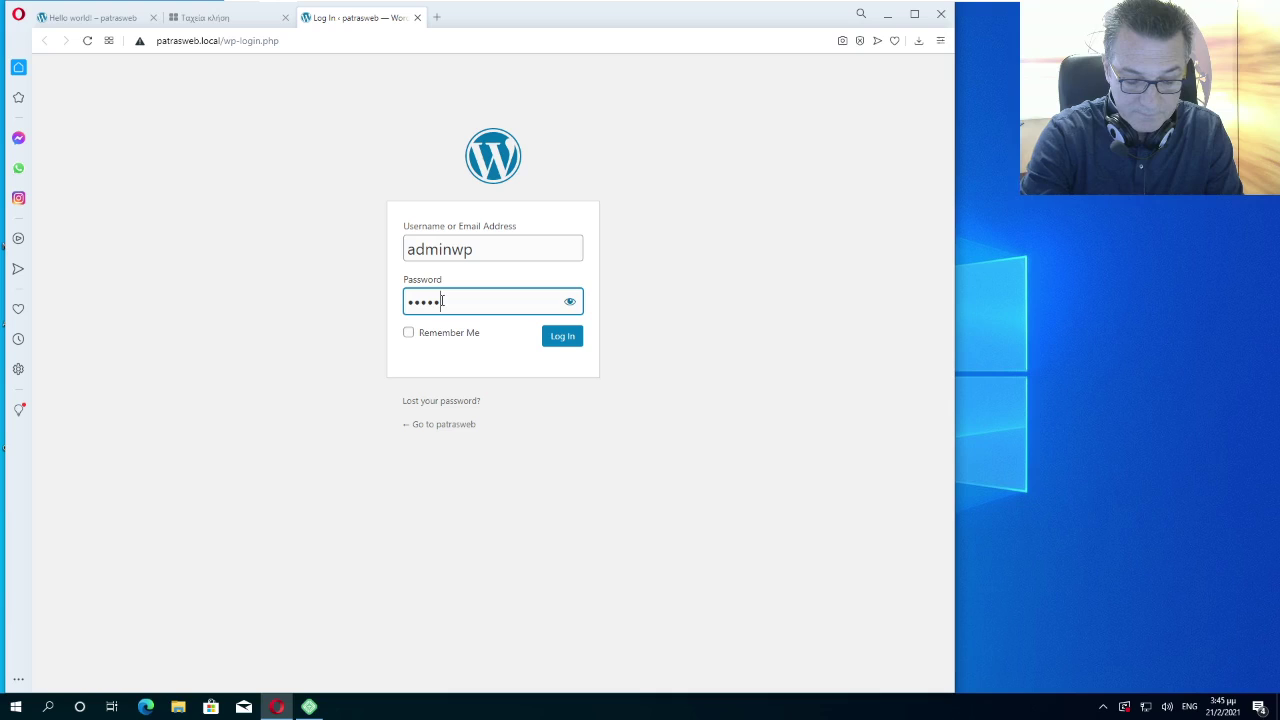
text(••)
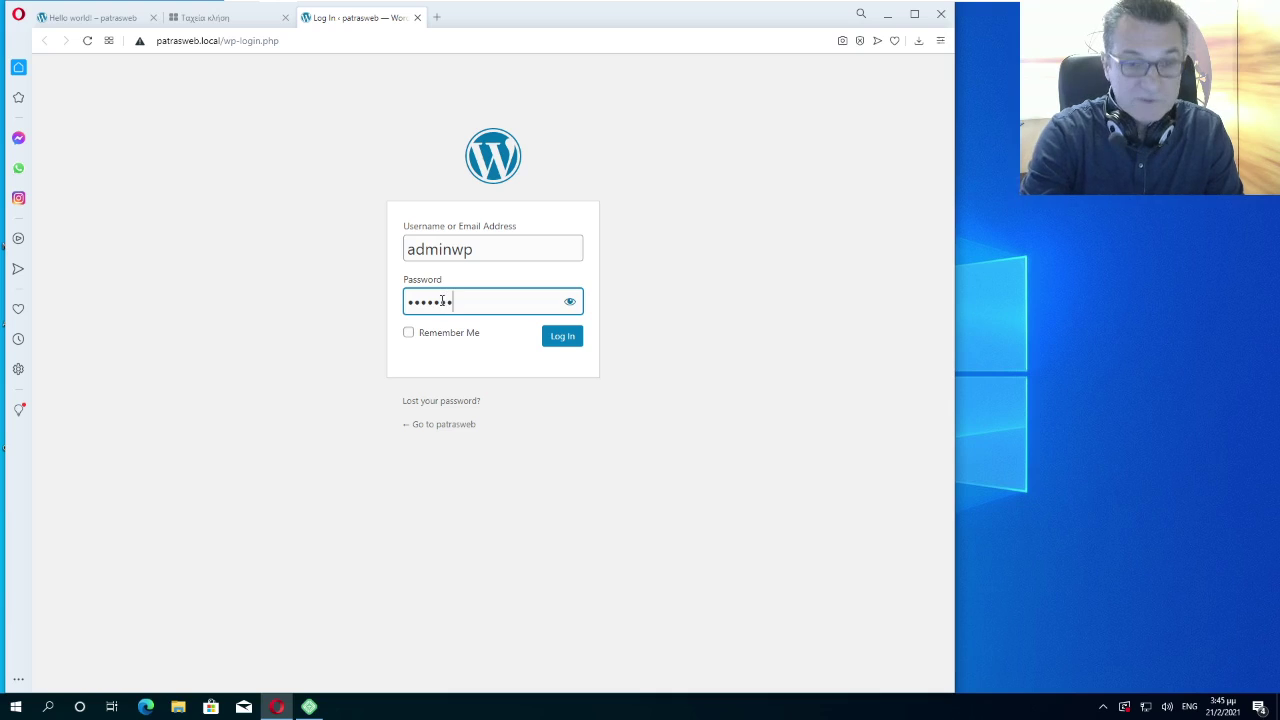
click(568, 302)
click(409, 336)
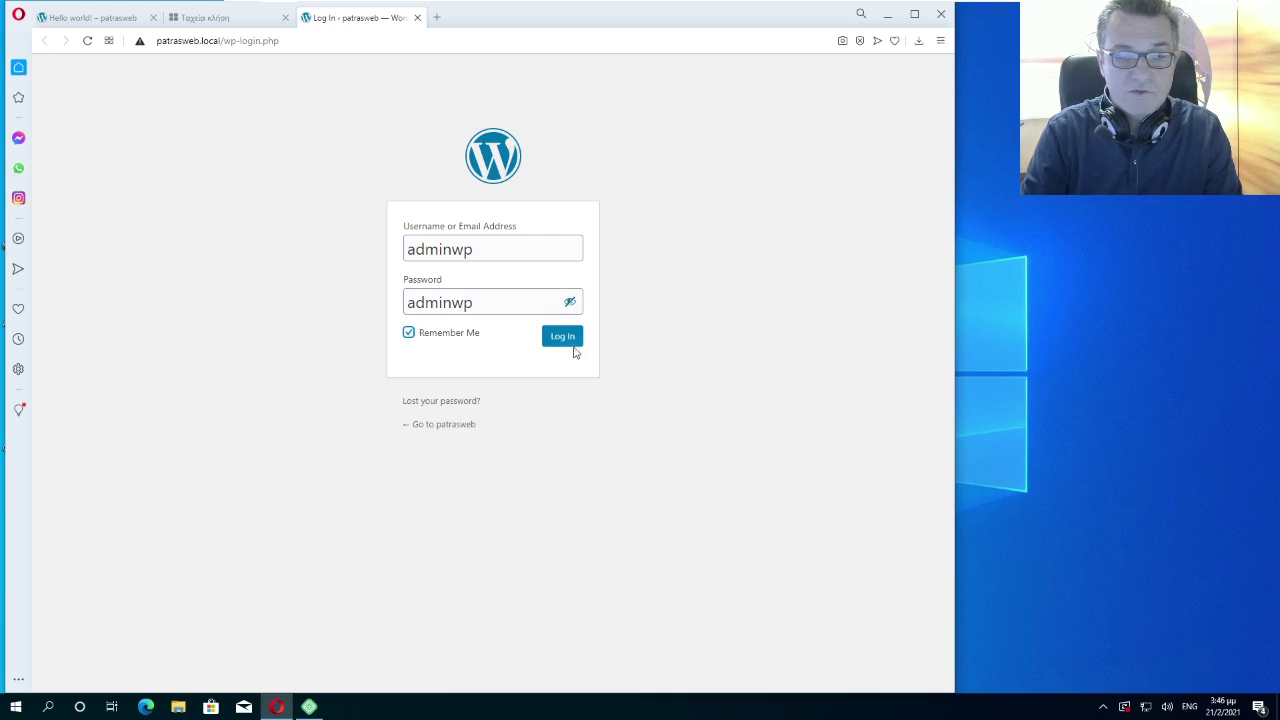
click(571, 342)
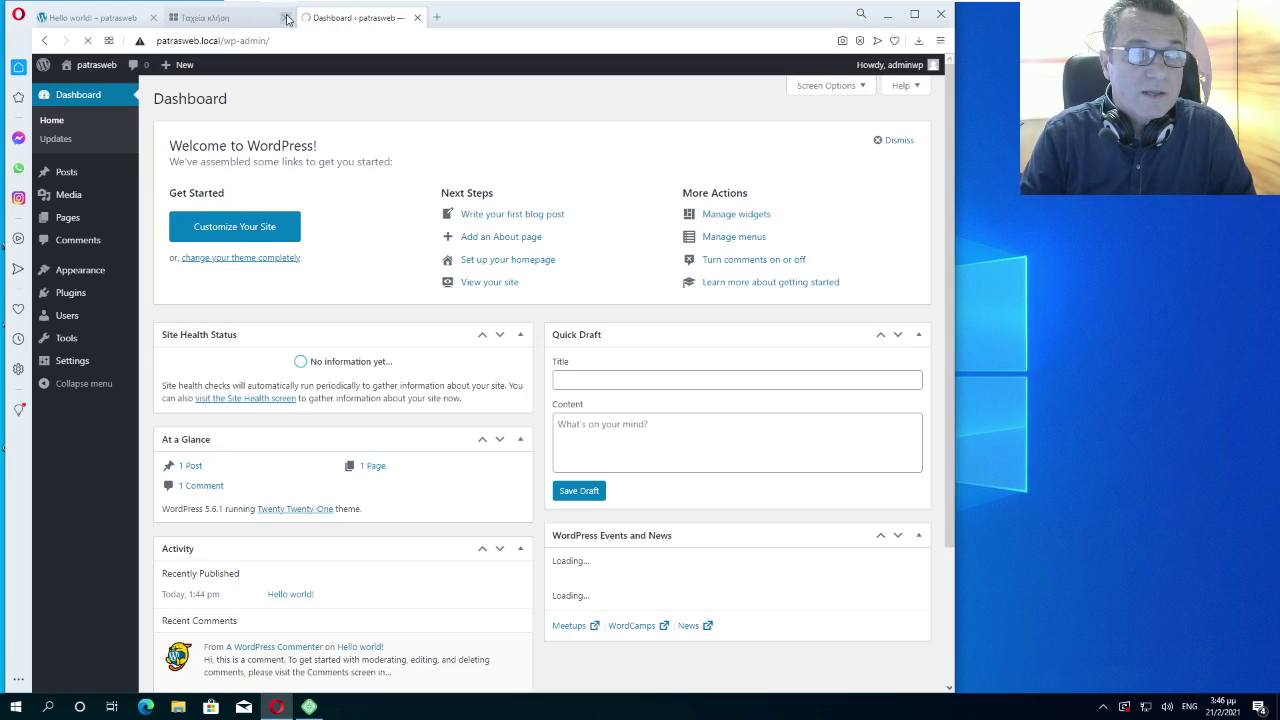
click(285, 17)
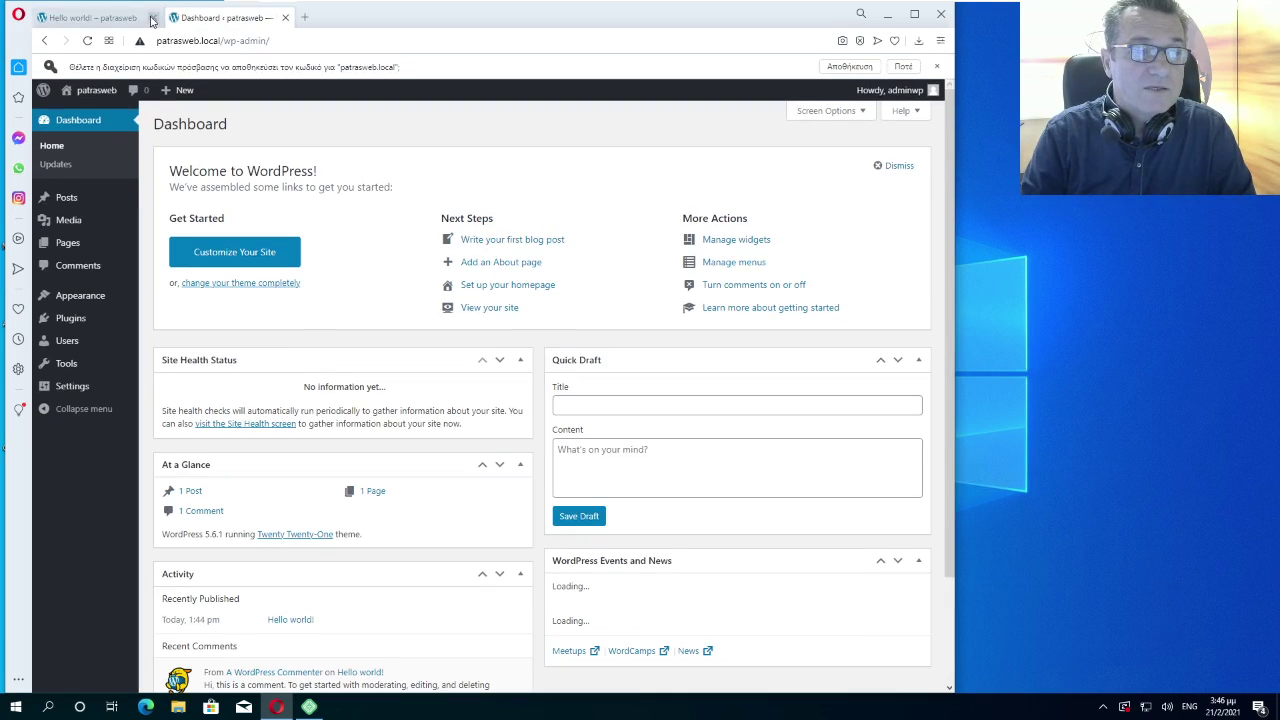
Close the Hello world! tab and highlight /wp-admin in the Dashboard address
click(152, 17)
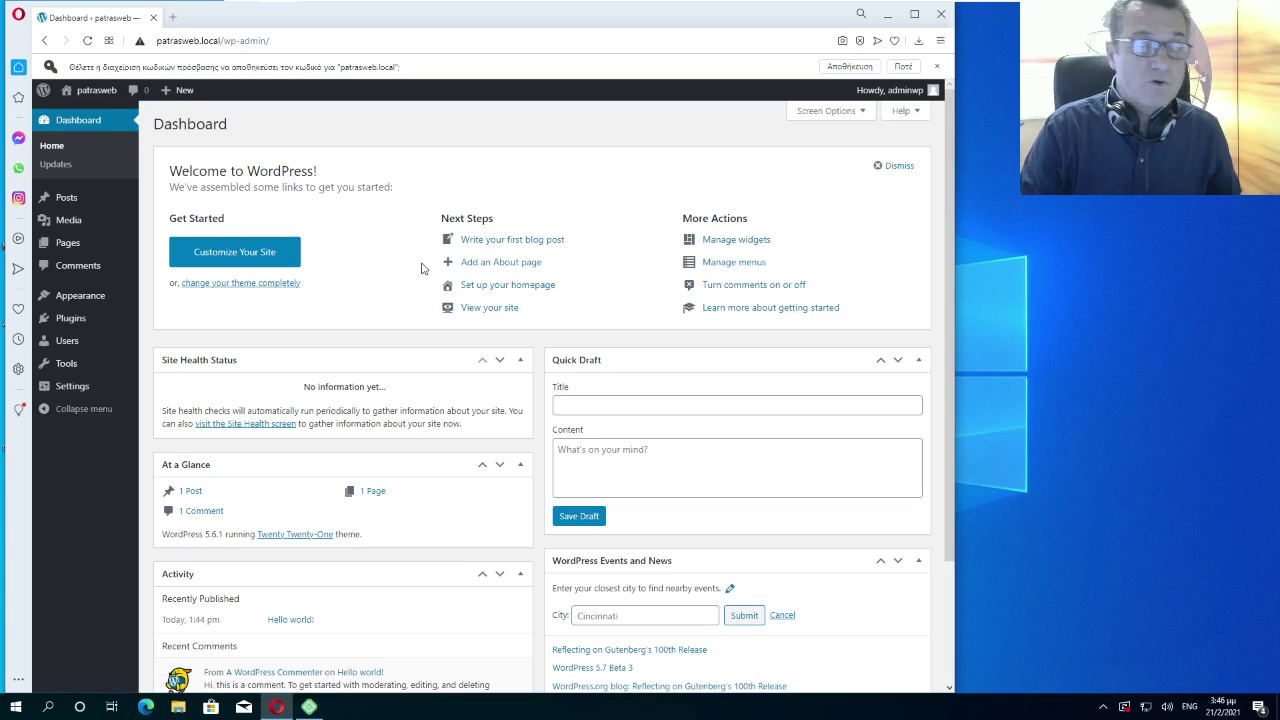
drag(313, 40, 151, 47)
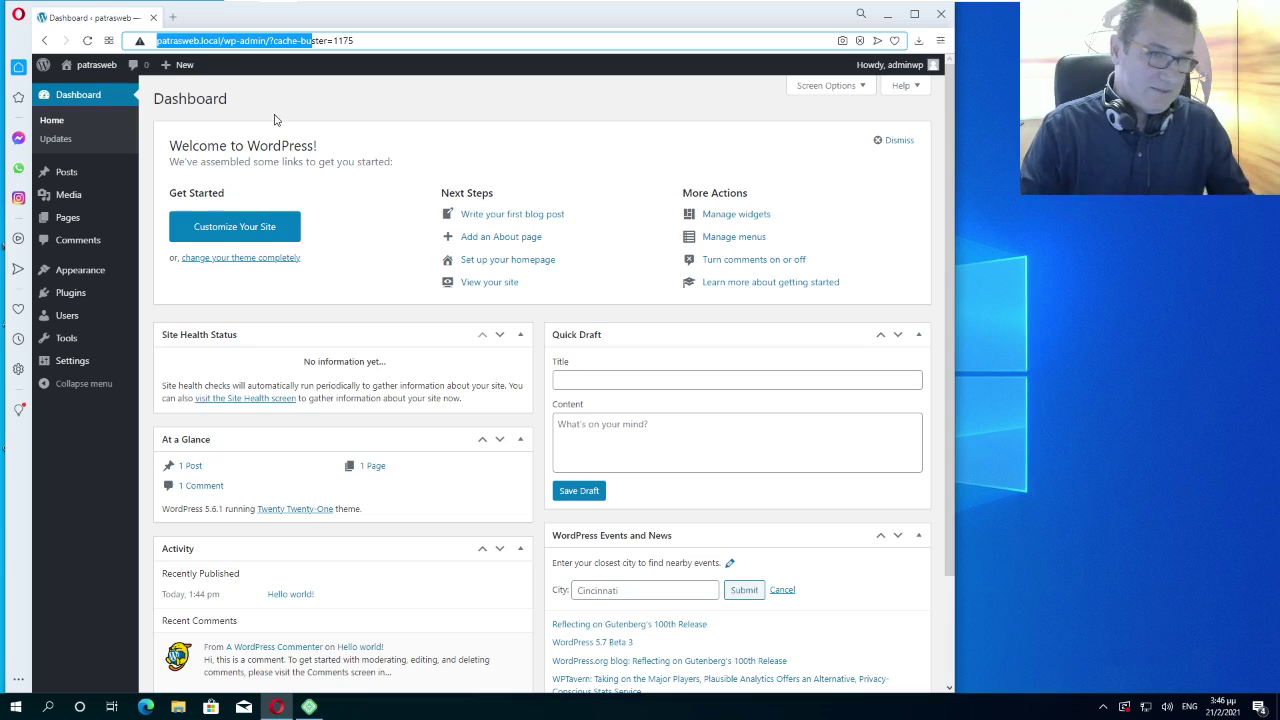
click(390, 41)
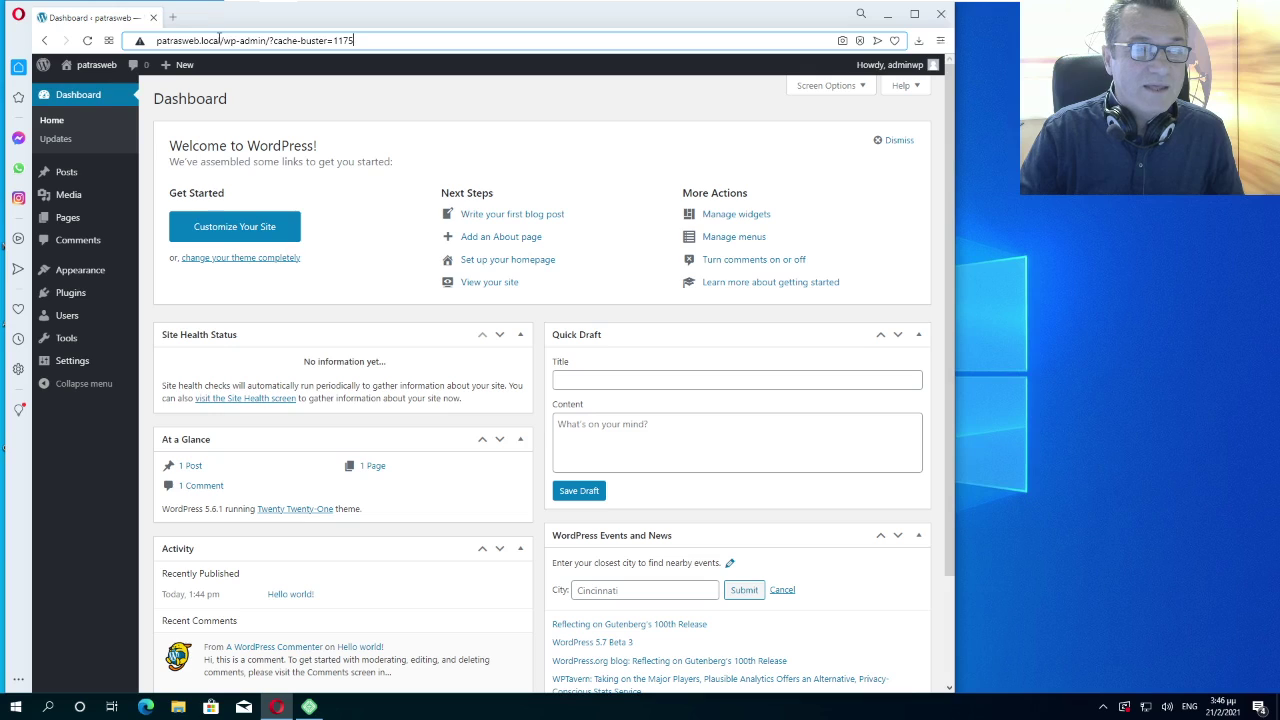
drag(230, 41, 262, 41)
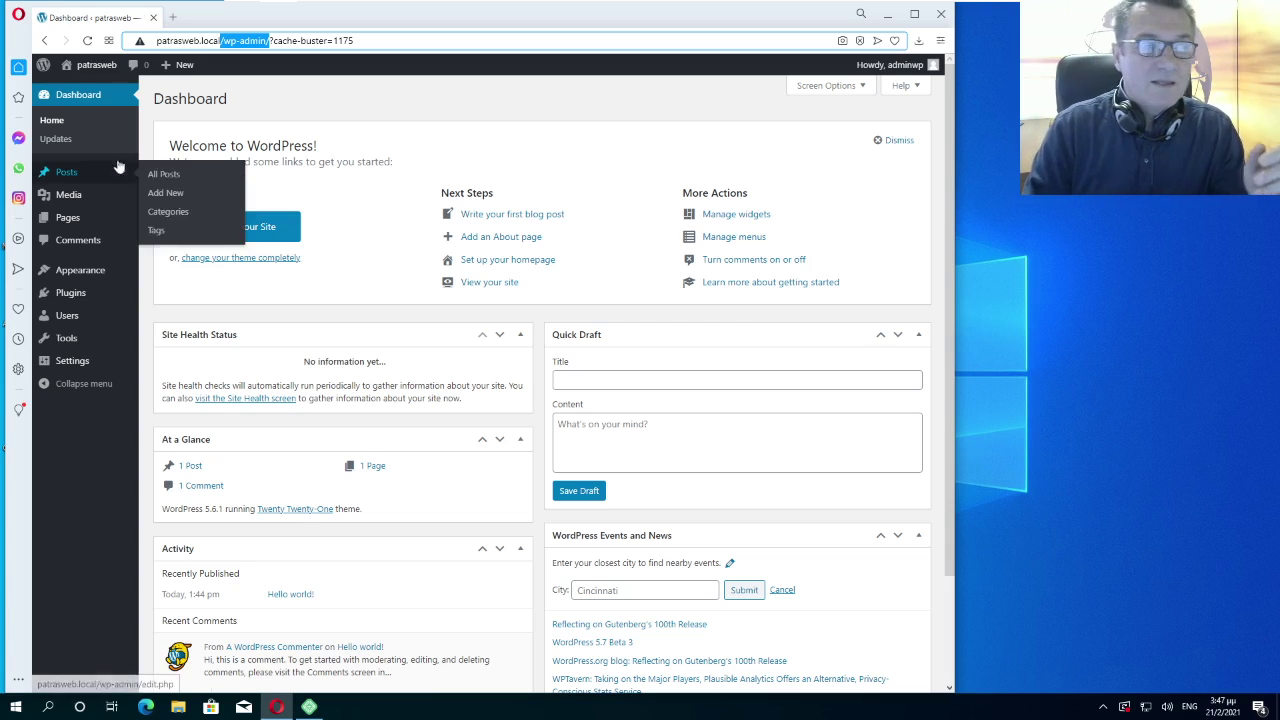
mouse_move(100, 66)
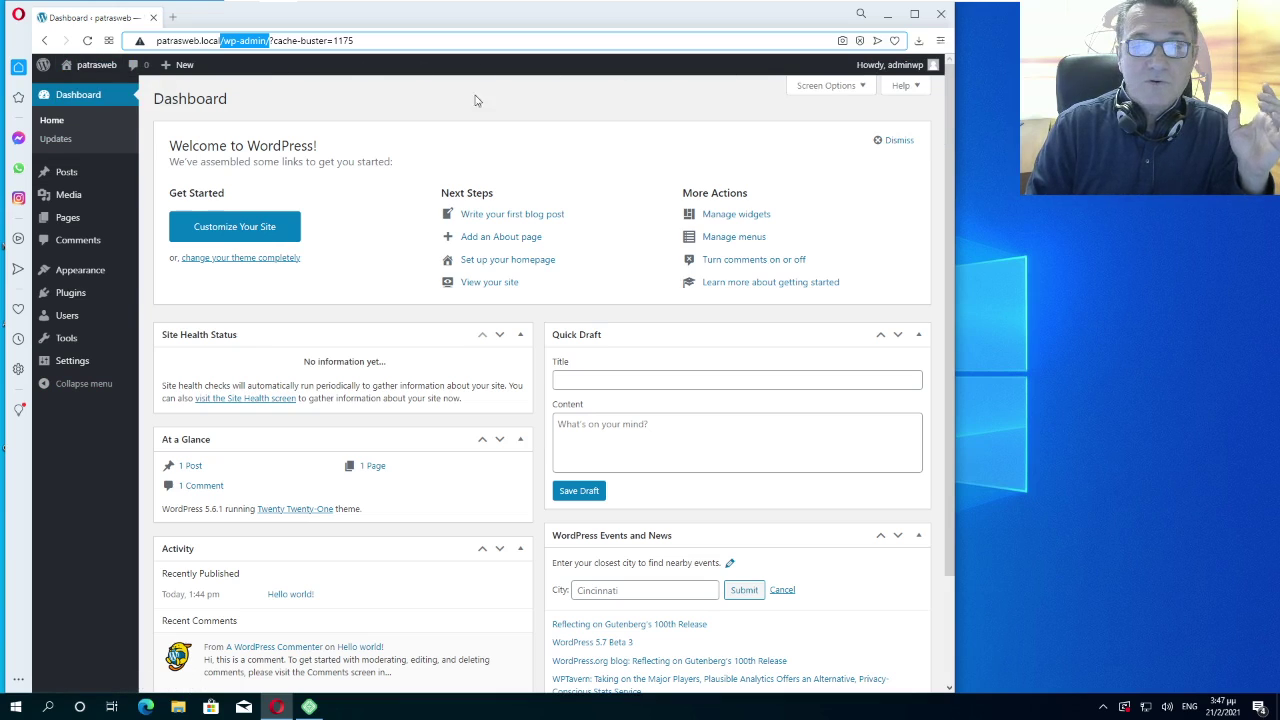
click(97, 70)
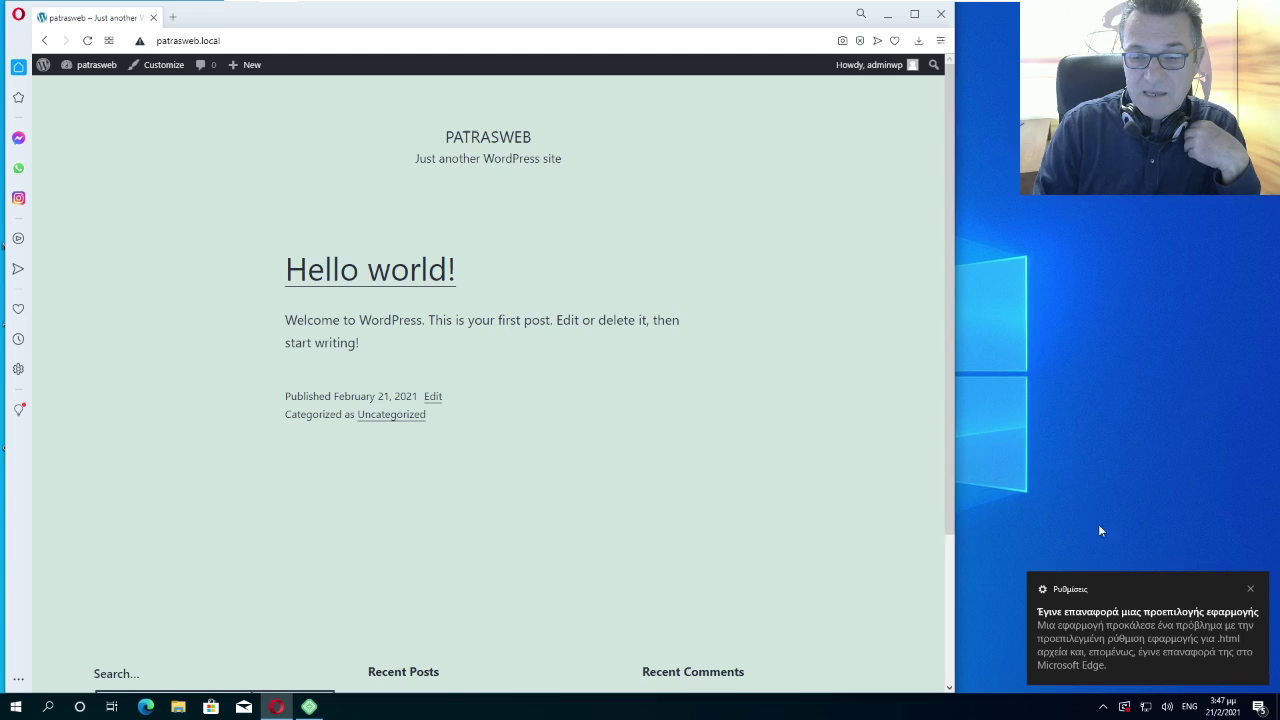
click(1251, 590)
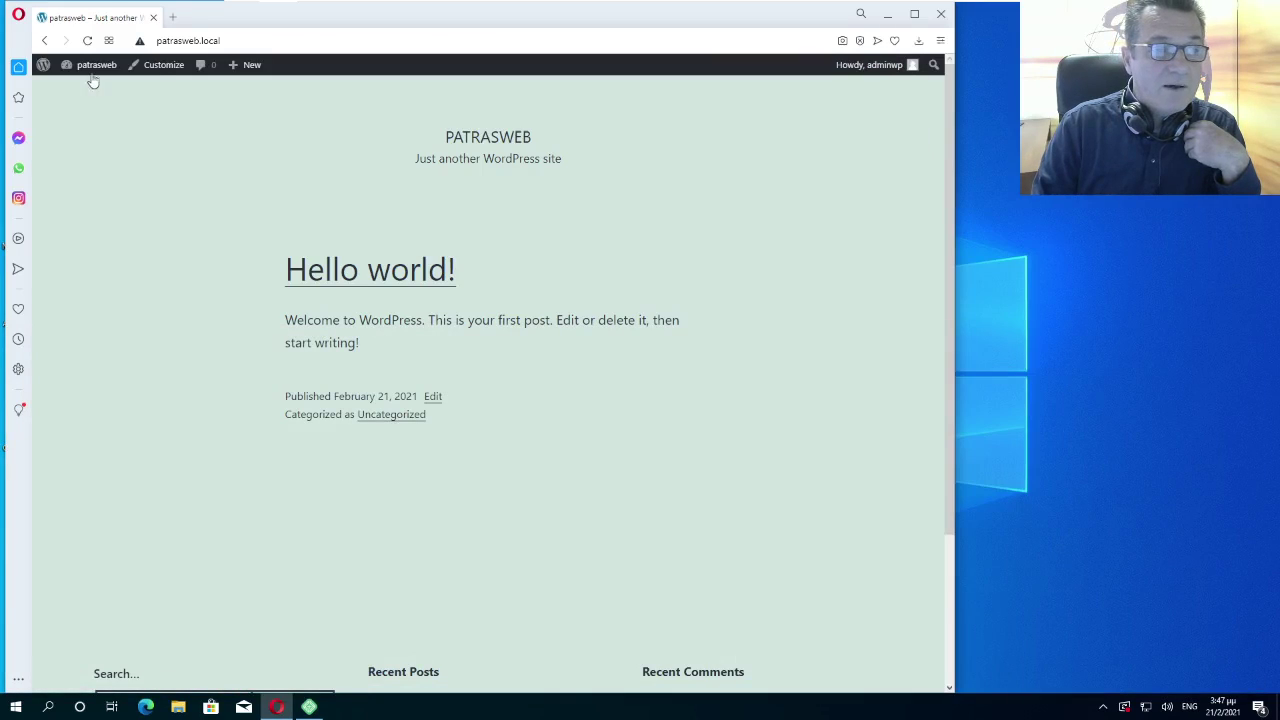
click(94, 70)
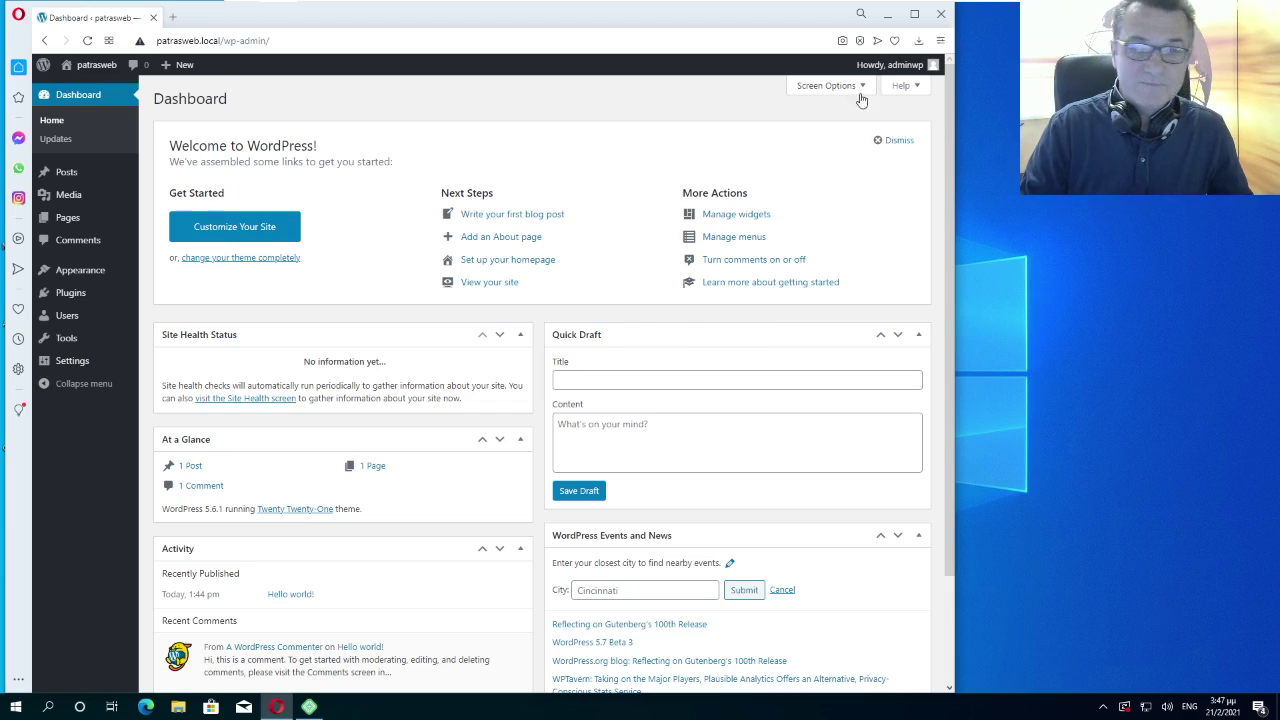
Dismiss the Welcome panel and untick At a Glance, Activity, Quick Draft and Events and News in Screen Options
drag(893, 142, 897, 142)
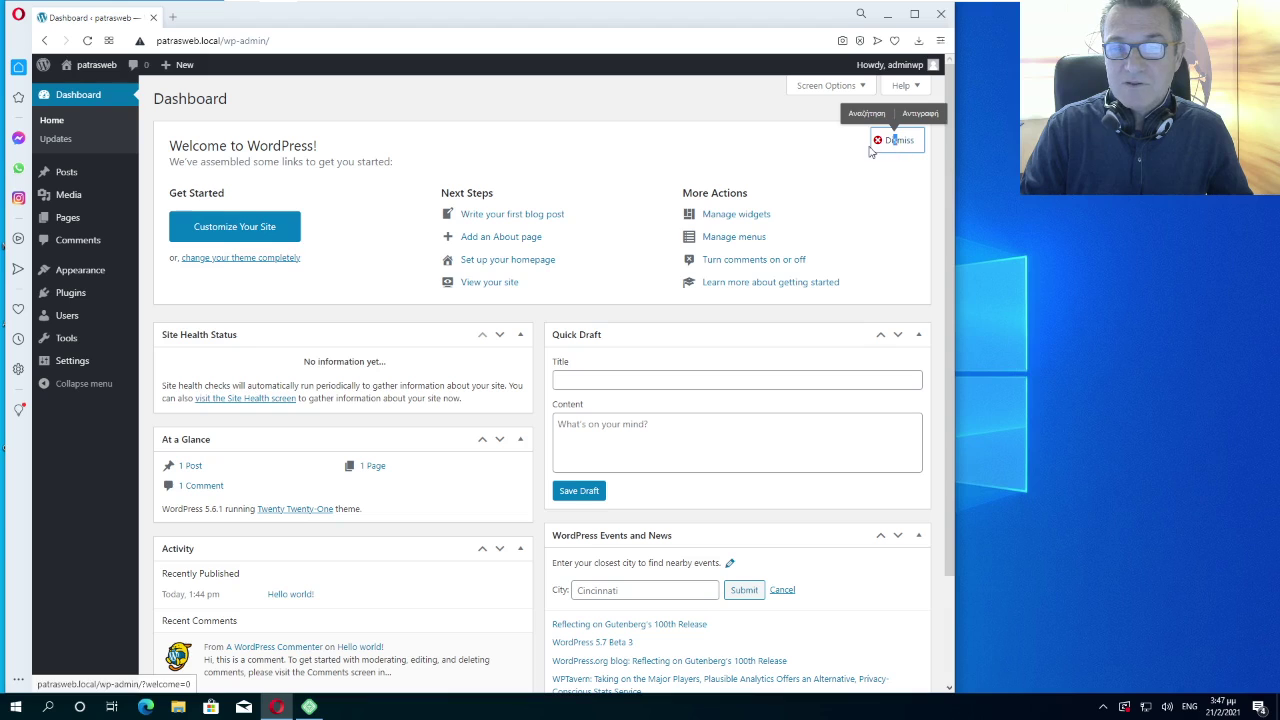
click(902, 142)
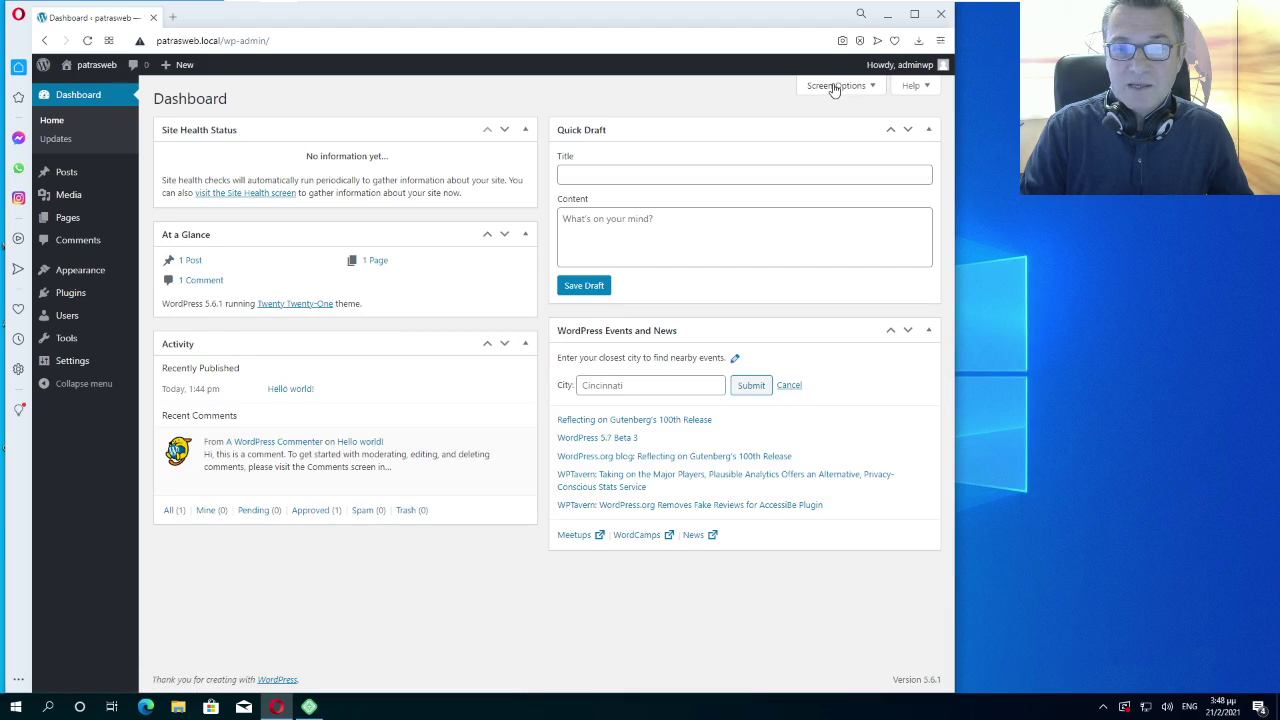
click(838, 86)
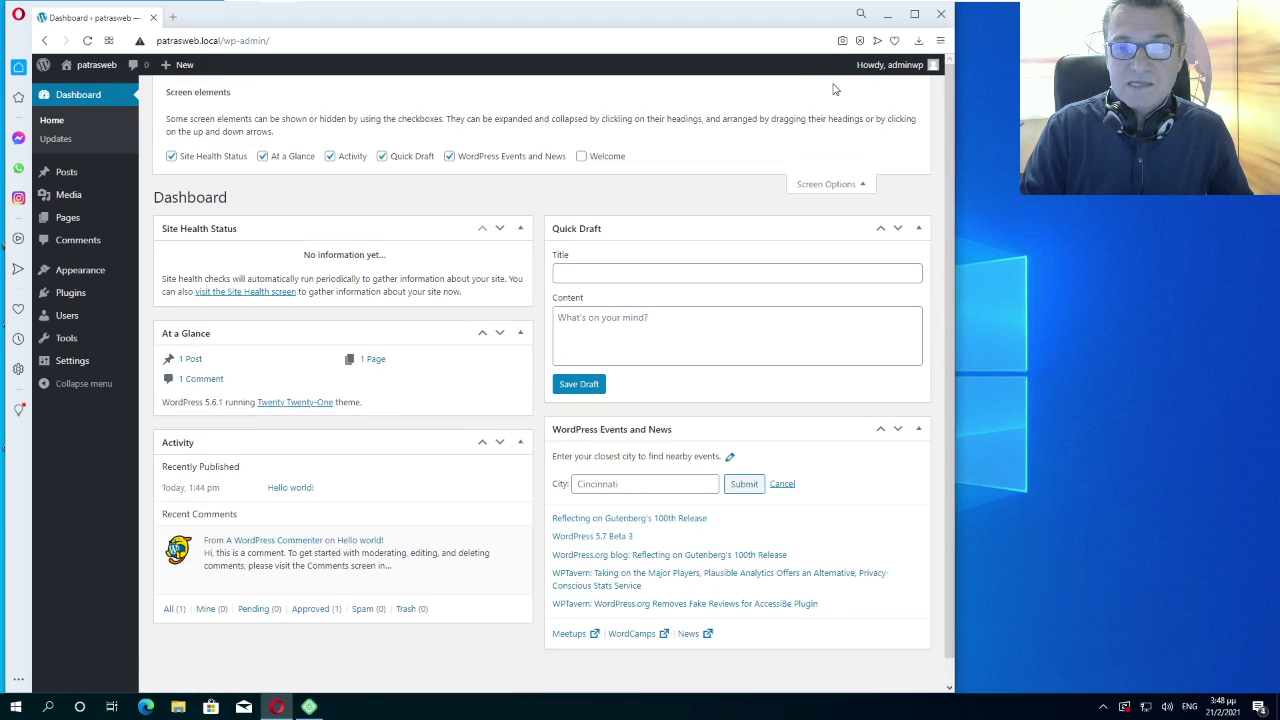
click(172, 158)
click(263, 158)
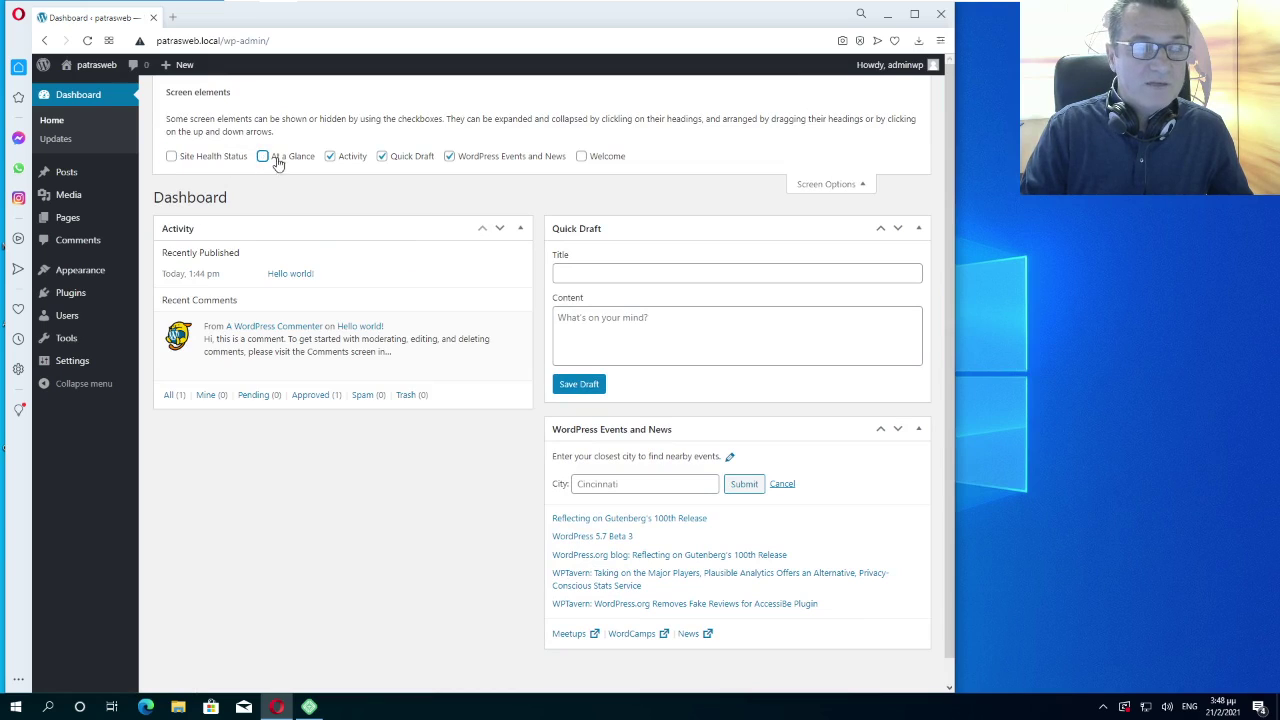
click(330, 158)
click(382, 157)
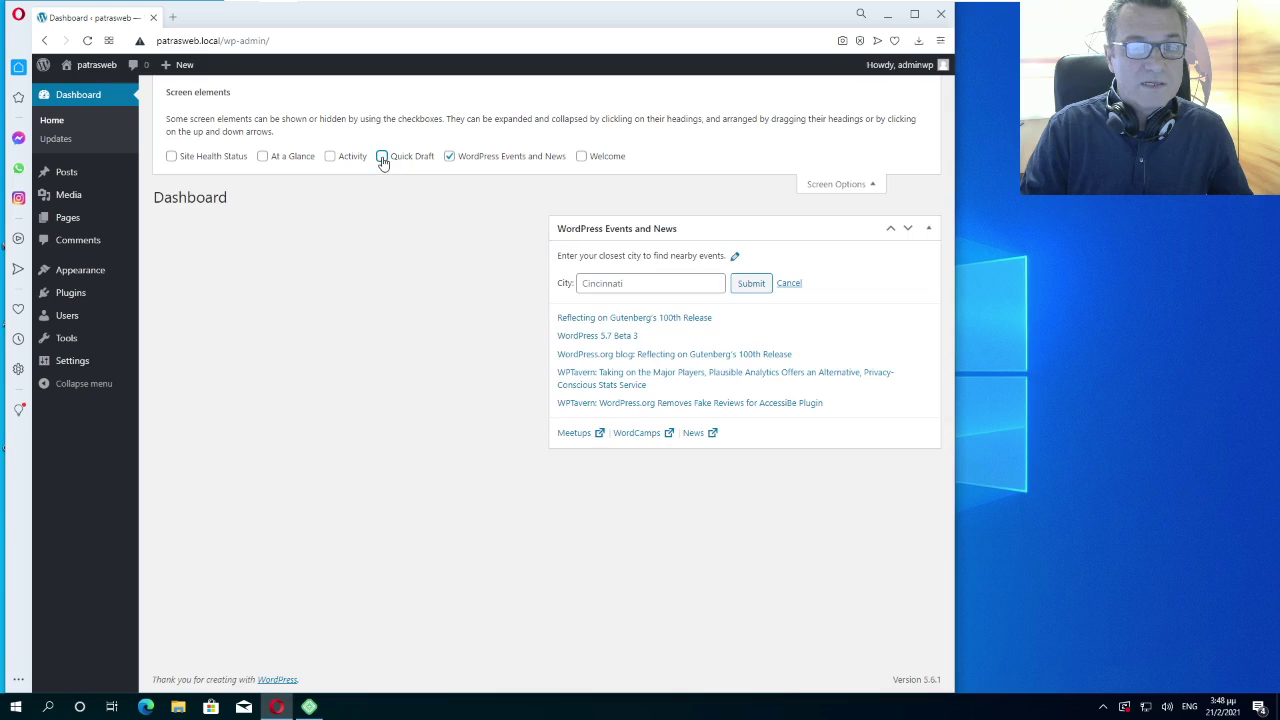
click(449, 157)
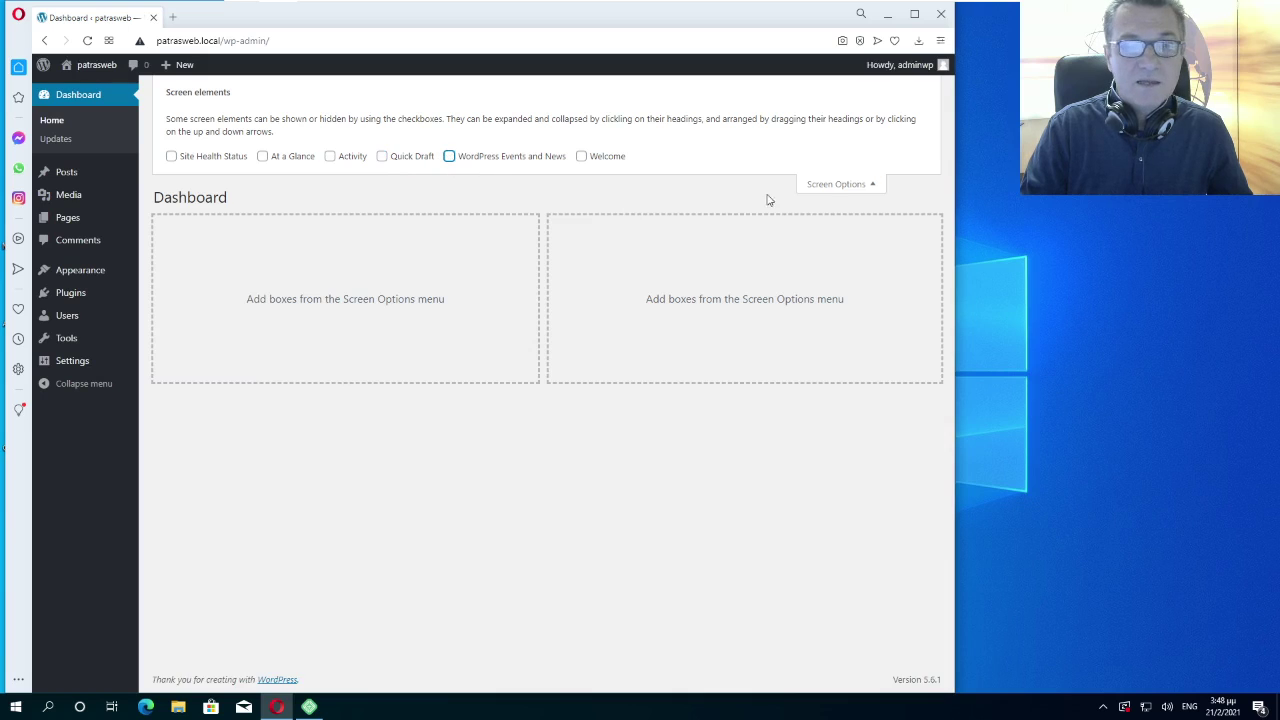
click(836, 186)
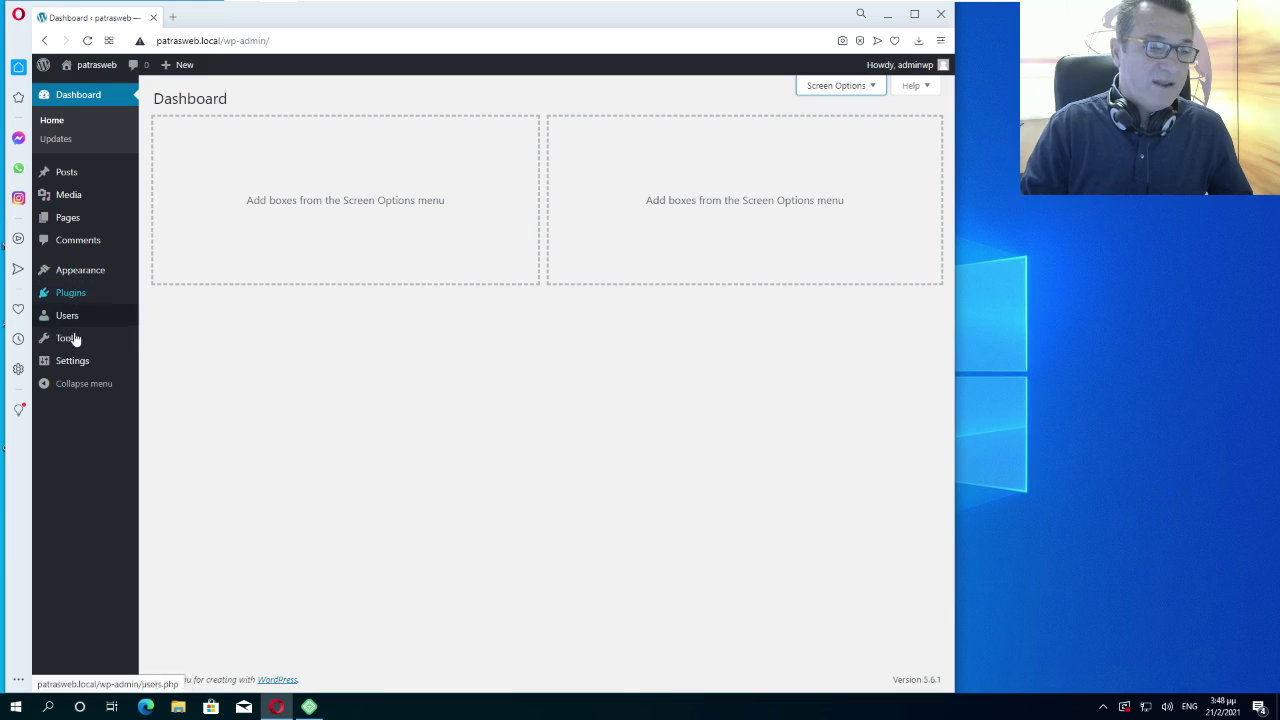
mouse_move(82, 362)
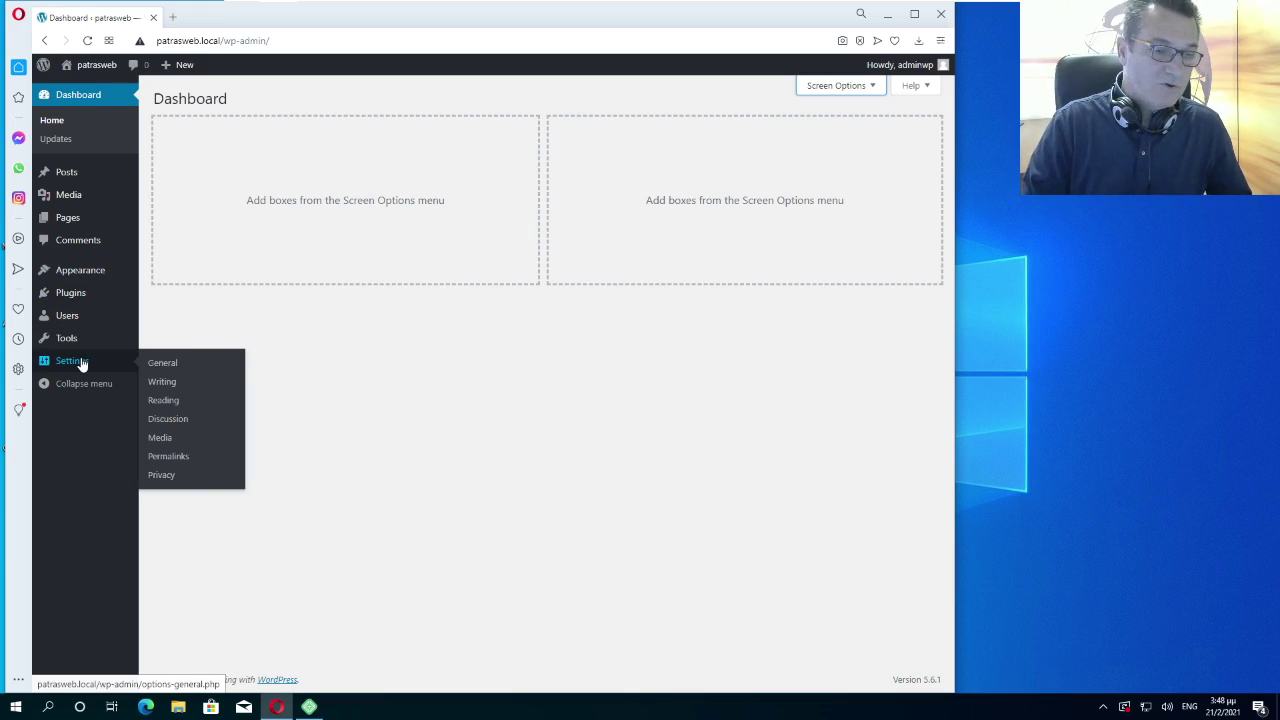
In Settings > General, choose Ελληνικά as the site language
click(73, 368)
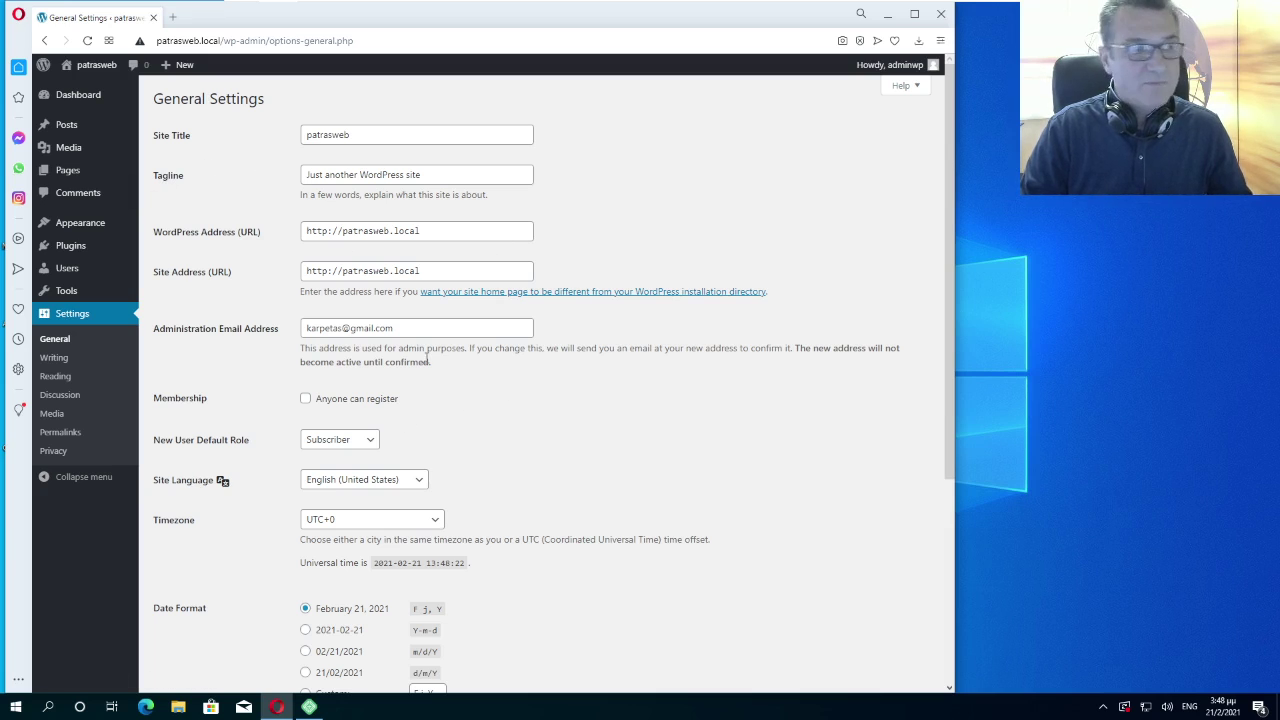
click(422, 484)
scroll(425, 445, down, 5)
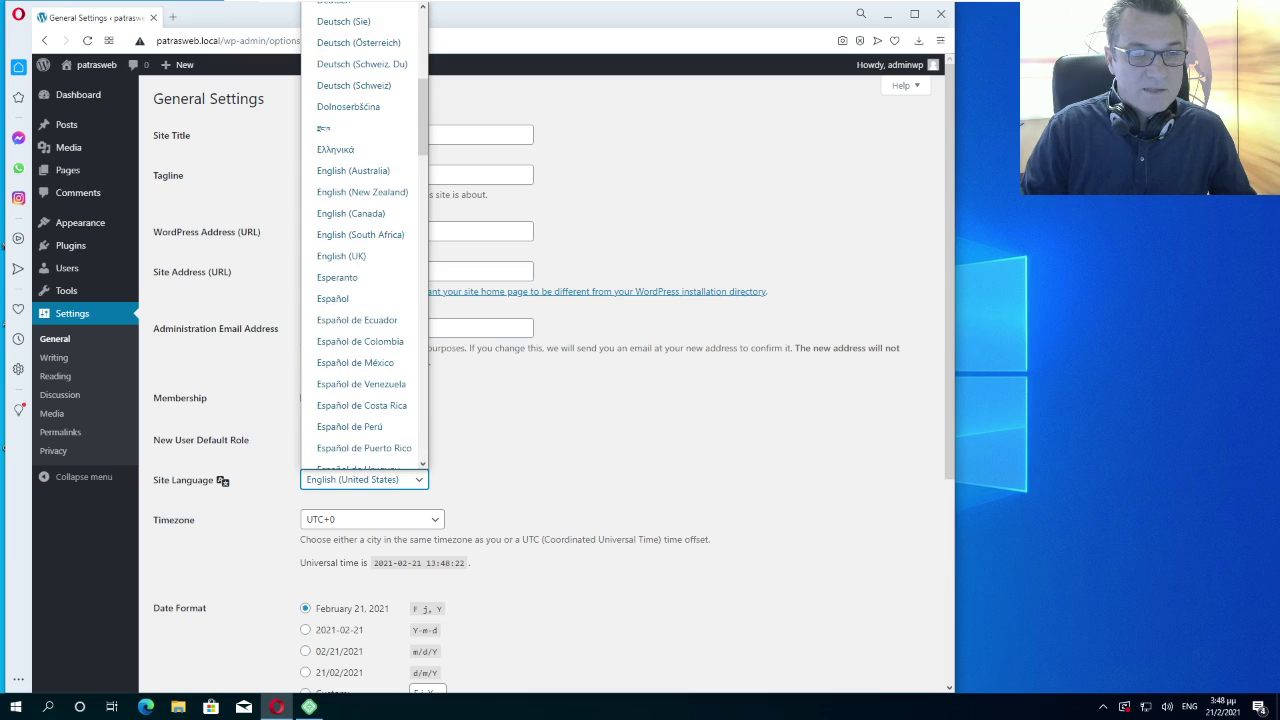
click(341, 150)
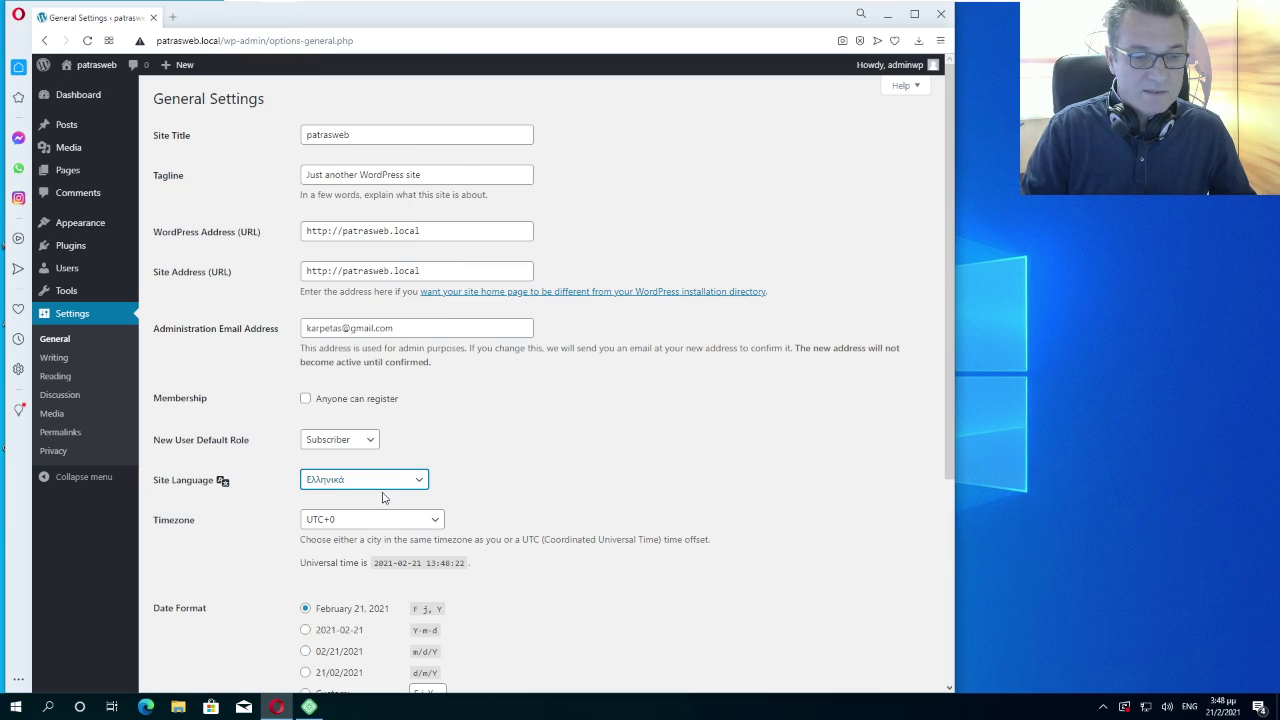
Set the timezone to UTC+2 and save the general settings
click(375, 527)
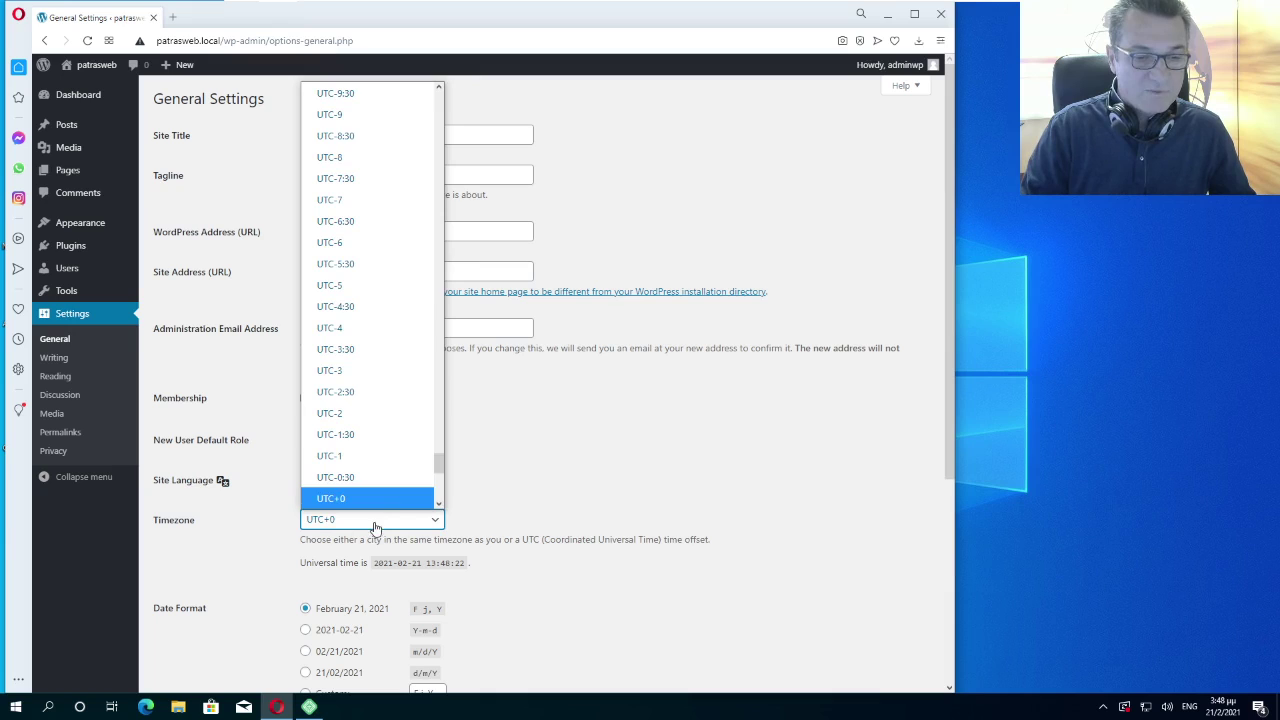
click(438, 503)
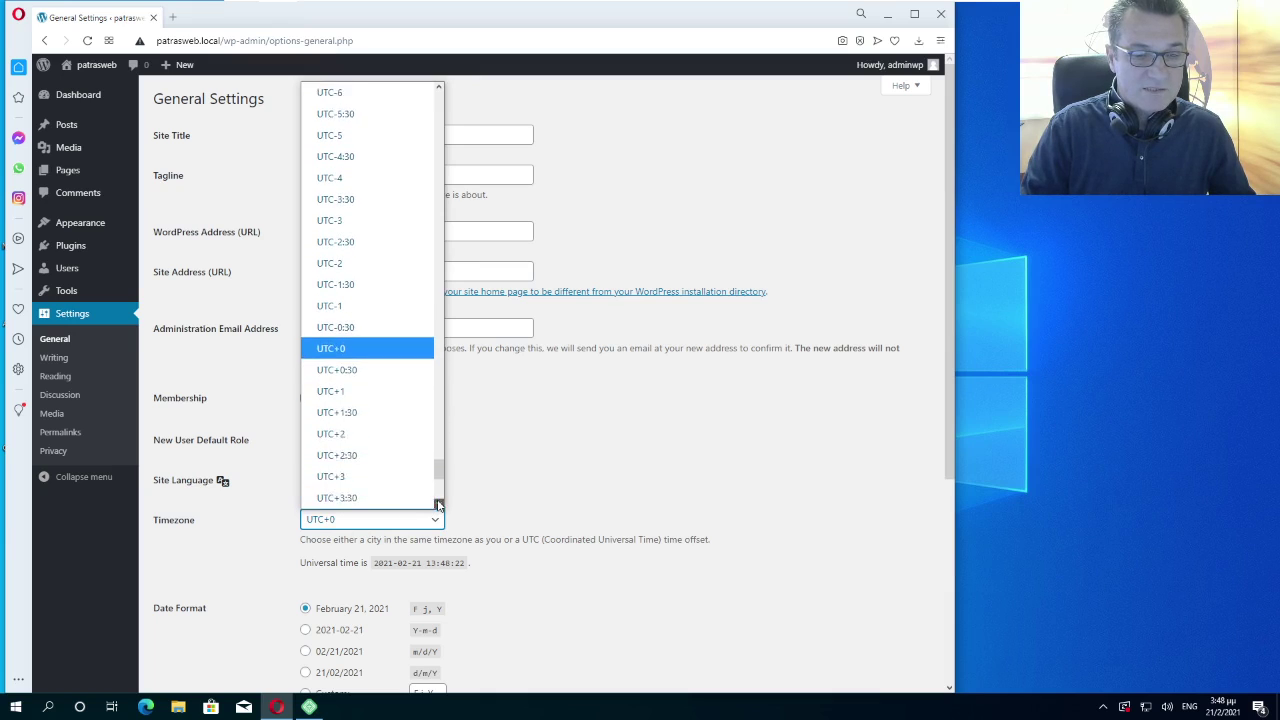
click(334, 400)
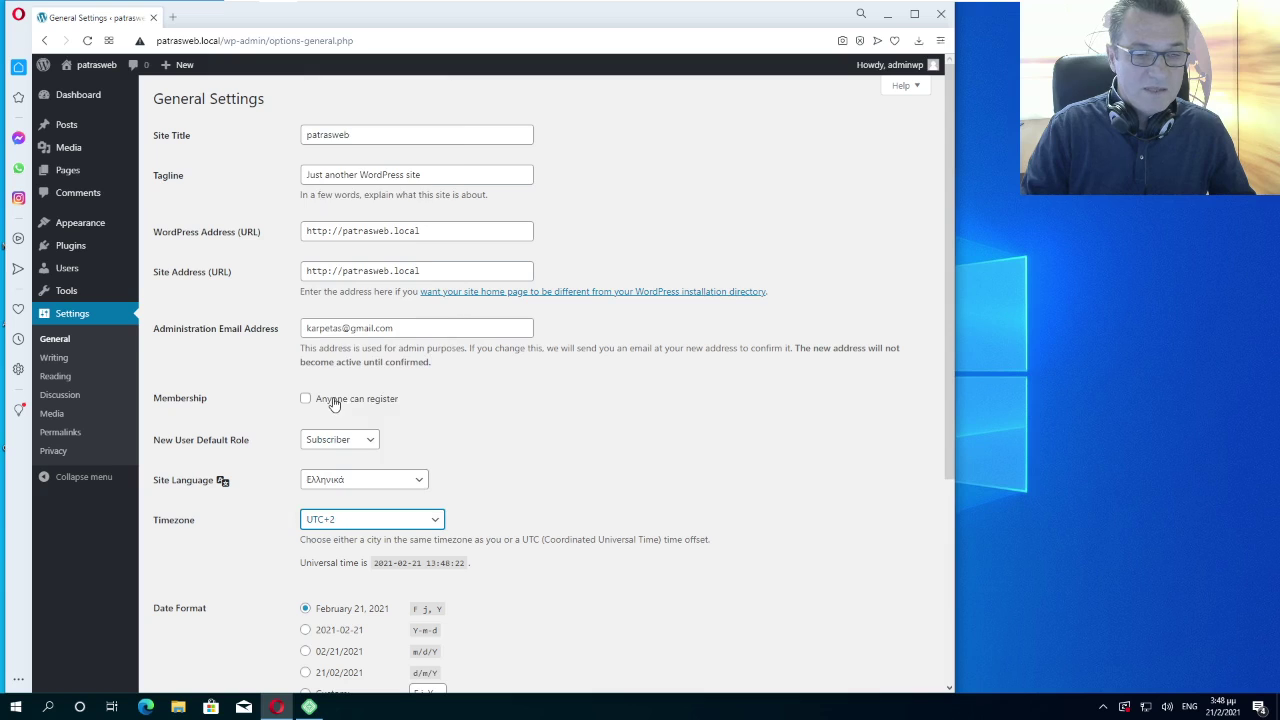
scroll(496, 510, down, 3)
scroll(496, 510, down, 1)
click(210, 626)
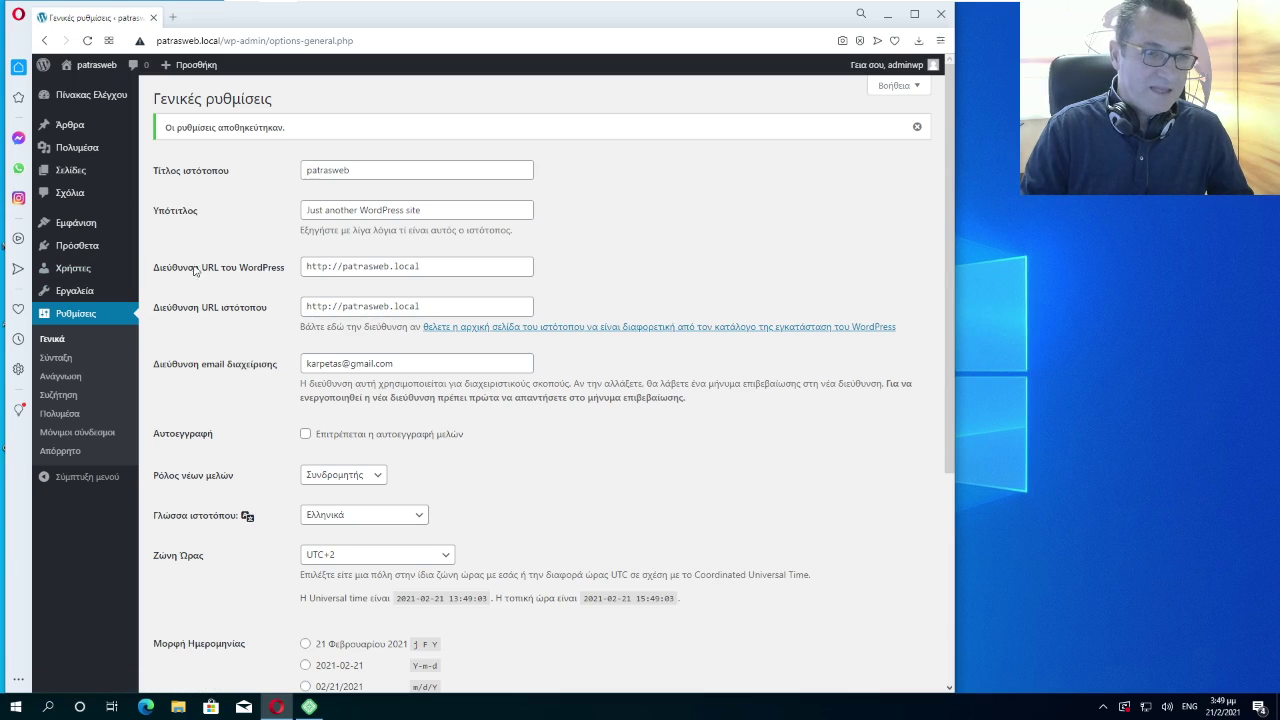
scroll(195, 201, down, 1)
scroll(195, 201, down, 3)
scroll(195, 201, up, 4)
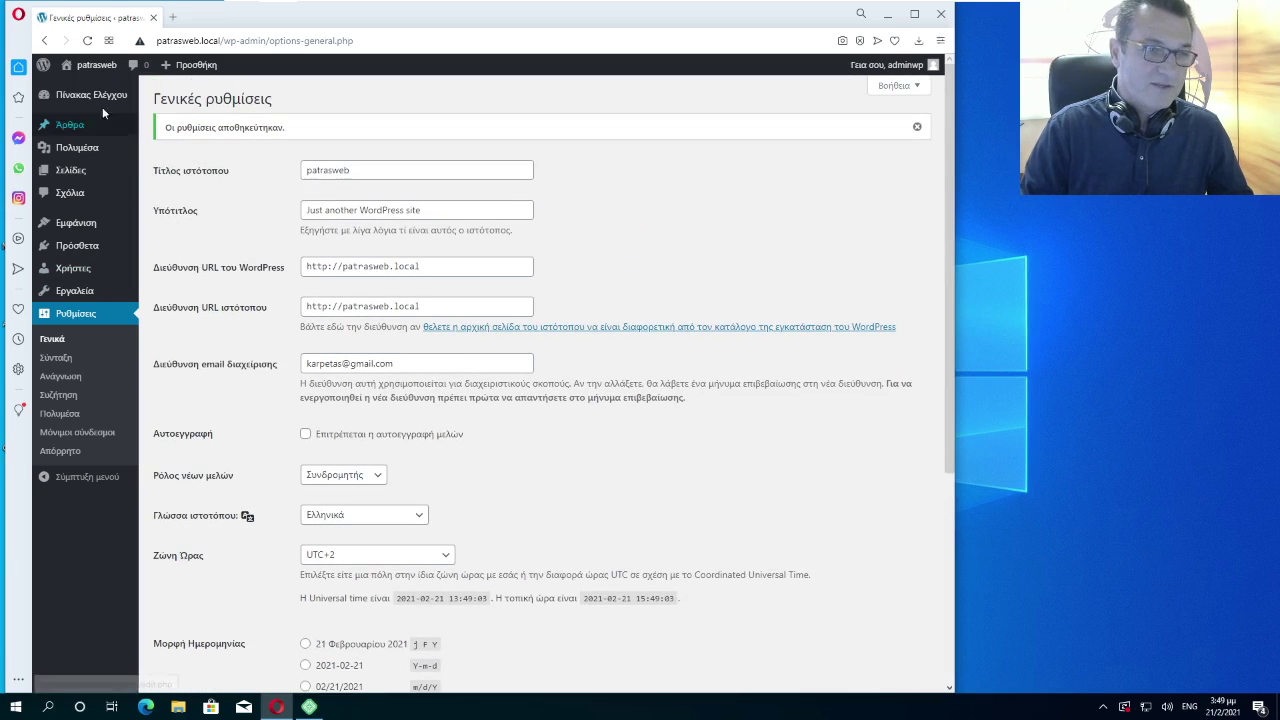
Visit the patrasweb front page from the admin bar, then return to the Greek Dashboard
click(97, 66)
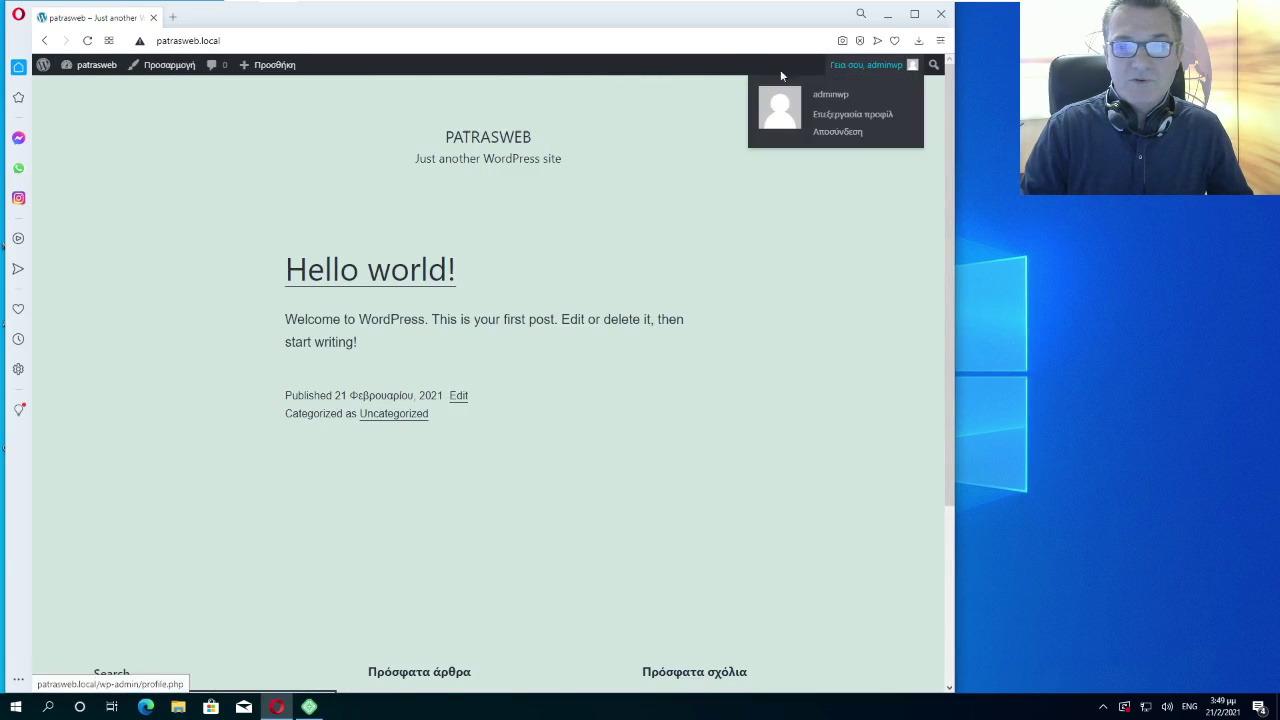
click(92, 68)
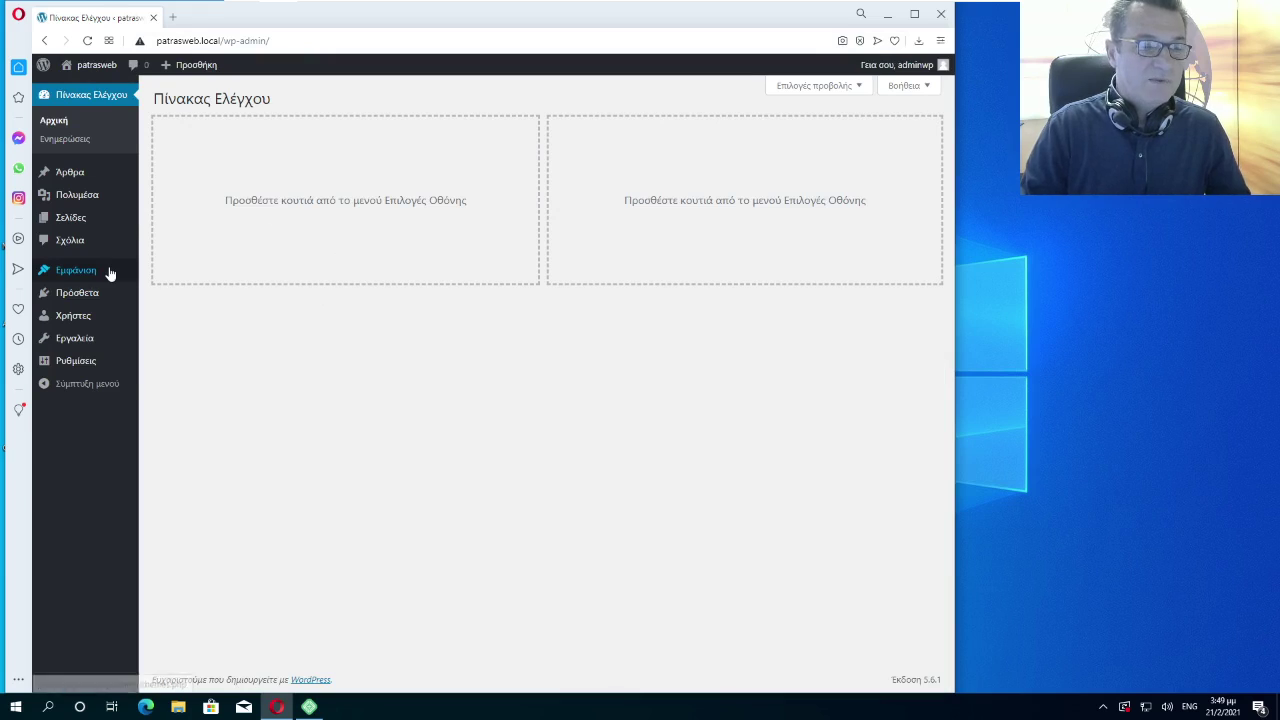
mouse_move(118, 193)
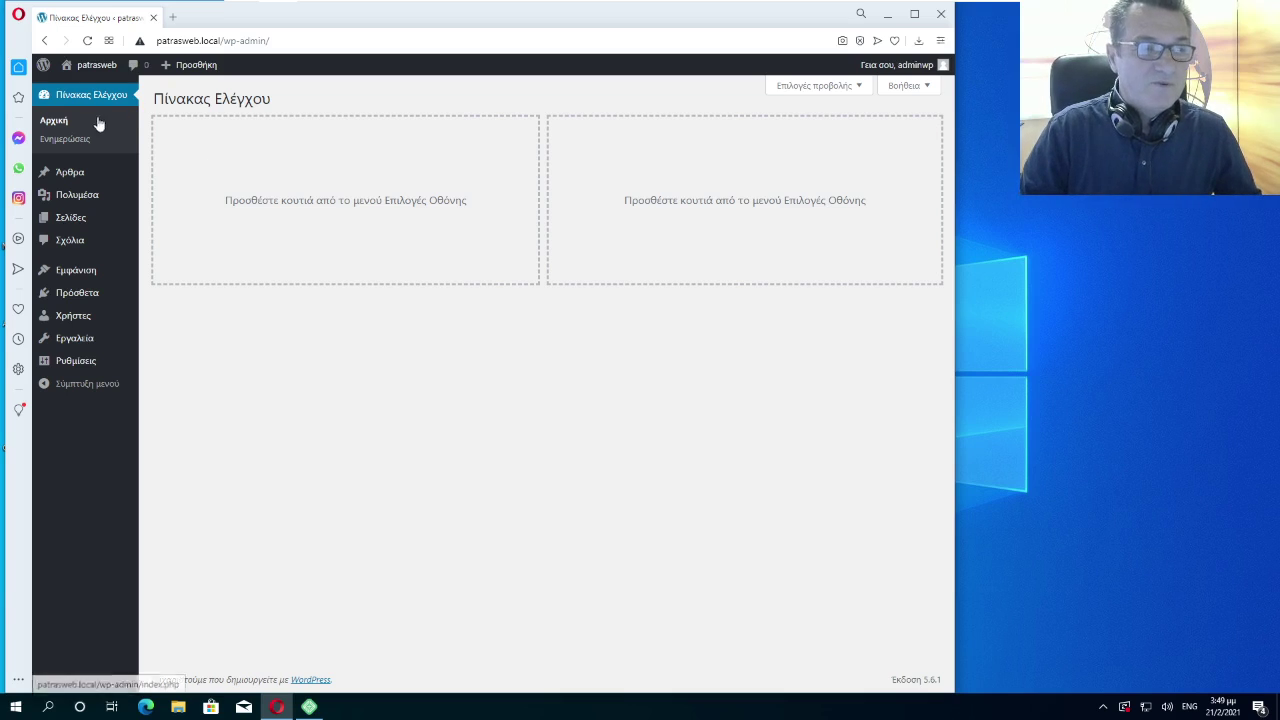
Move the Hello world! post to the trash from the Posts (Άρθρα) list
mouse_move(65, 183)
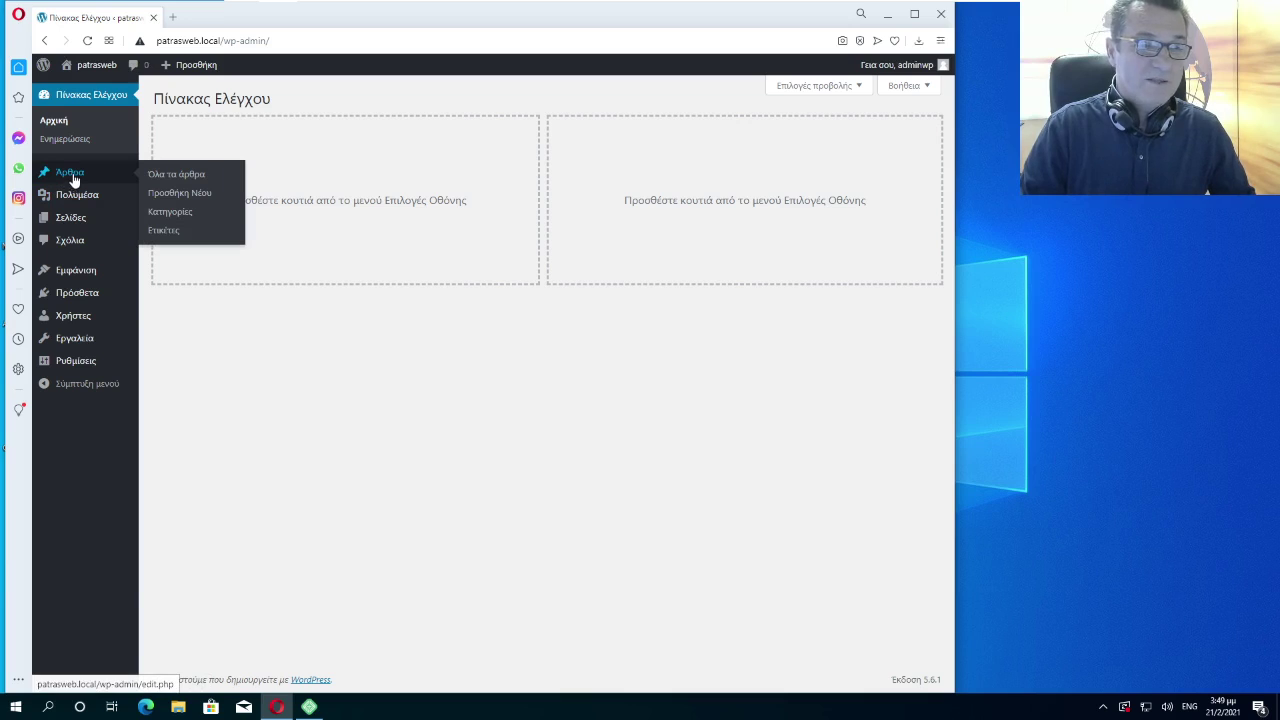
click(72, 180)
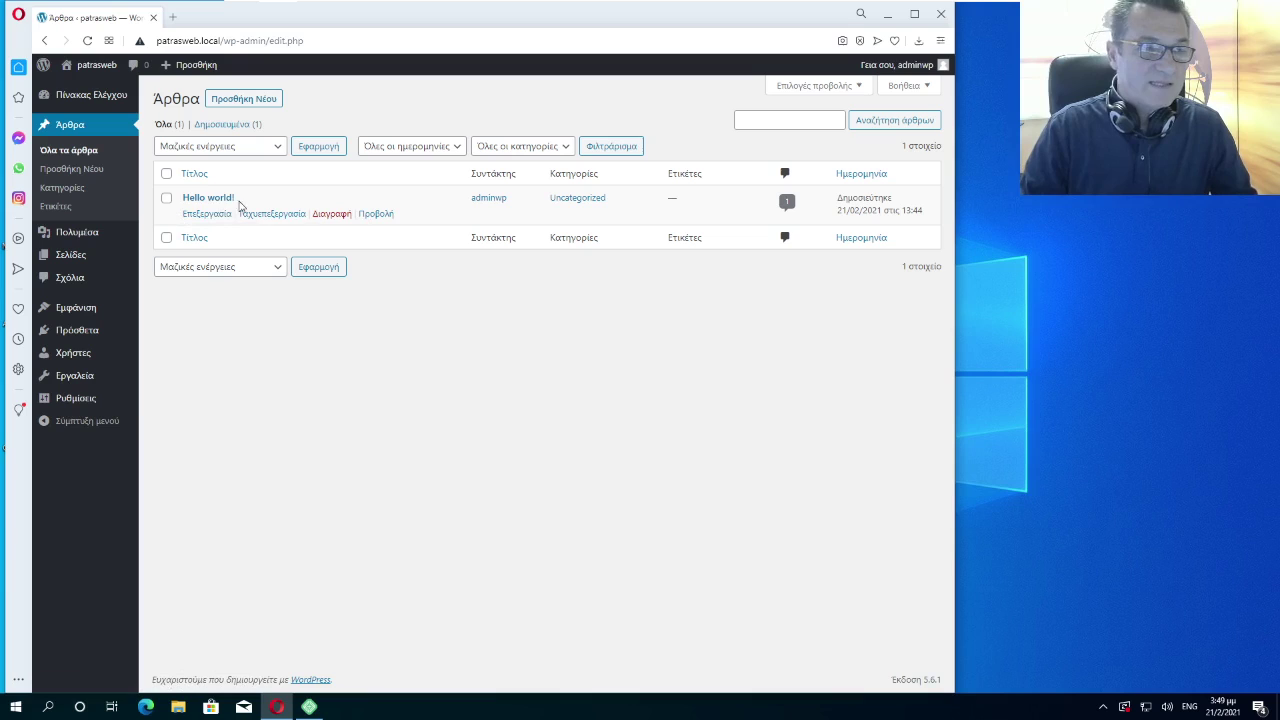
click(166, 199)
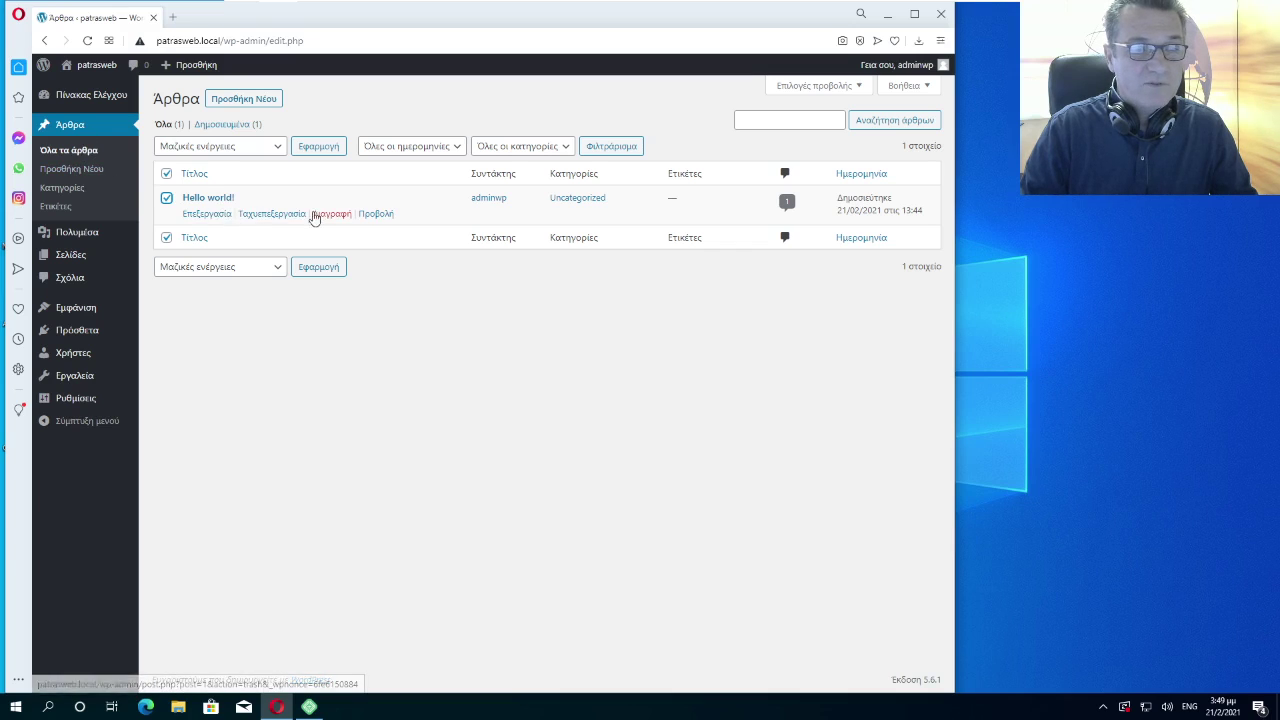
click(326, 215)
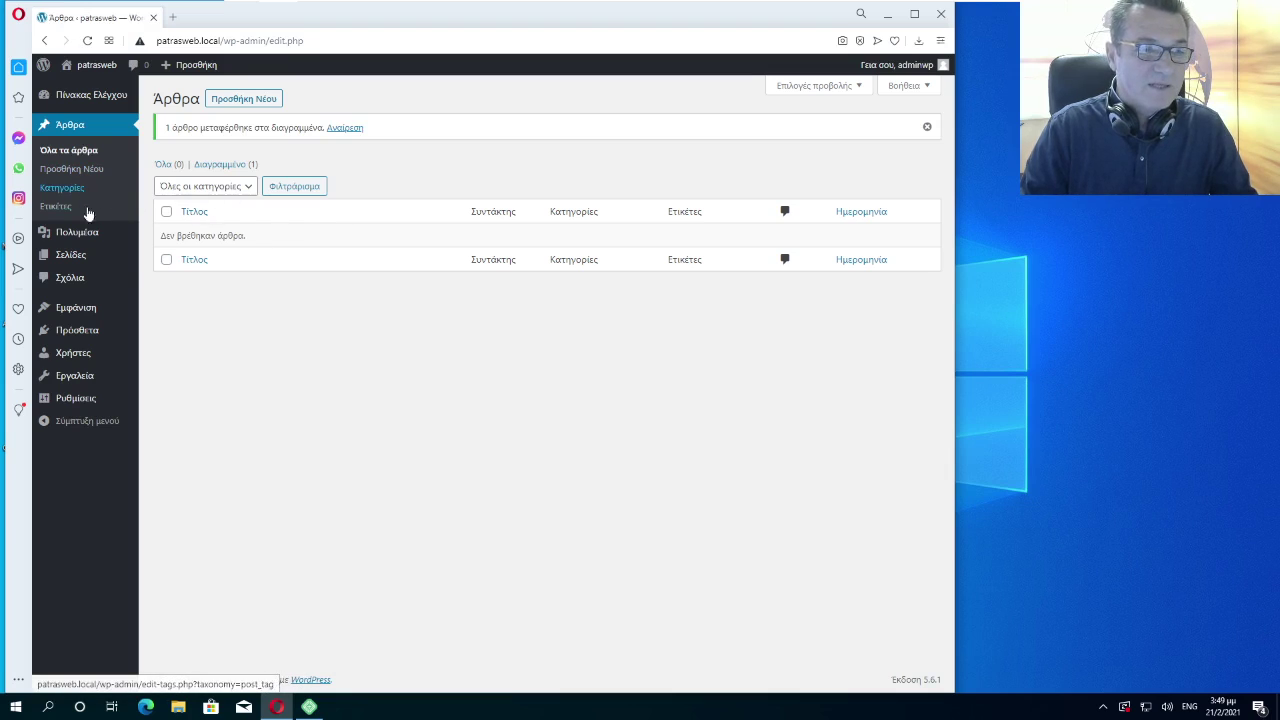
click(78, 259)
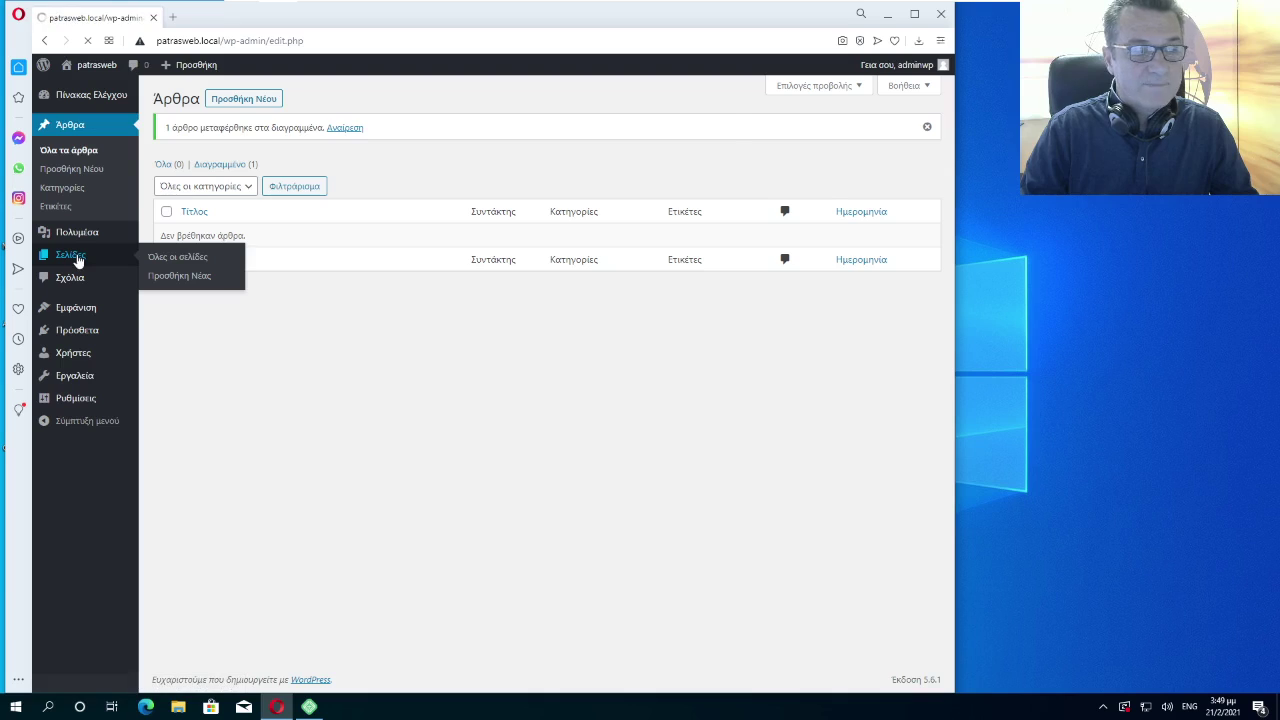
Bulk-trash the Privacy Policy and Sample Page pages, then view the empty plugins list
click(166, 173)
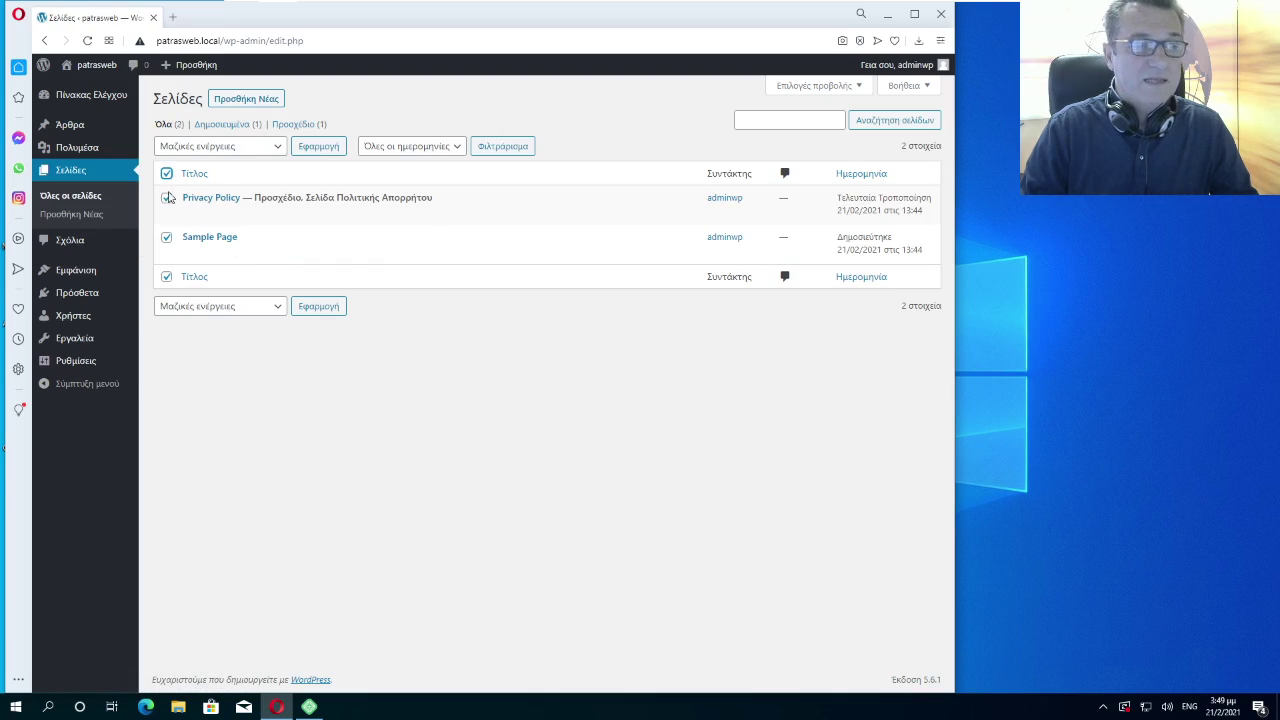
click(276, 150)
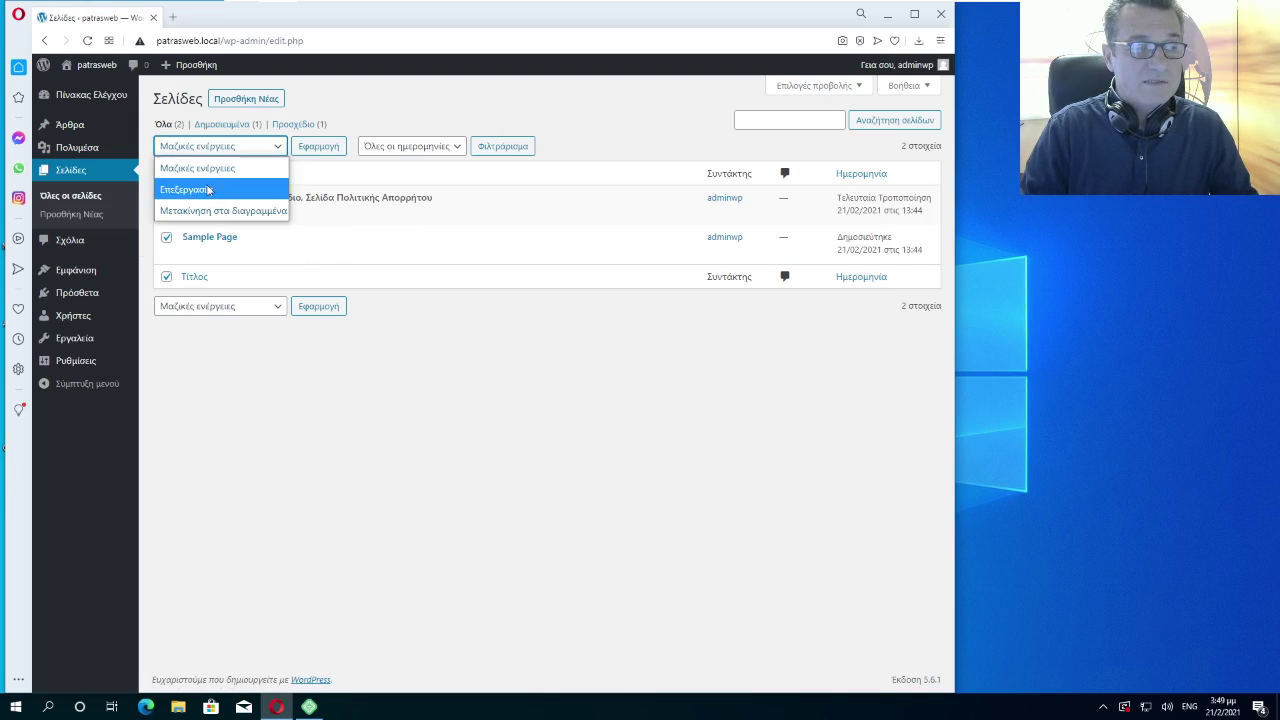
click(209, 211)
click(317, 149)
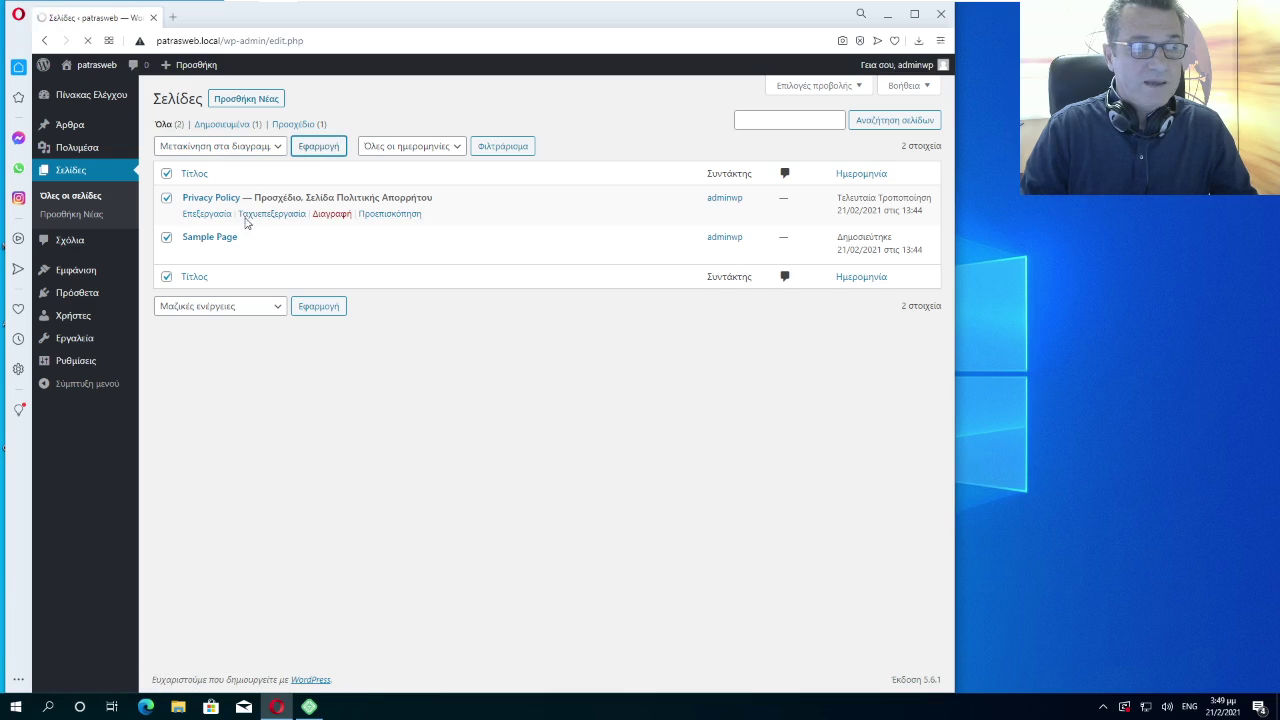
click(81, 298)
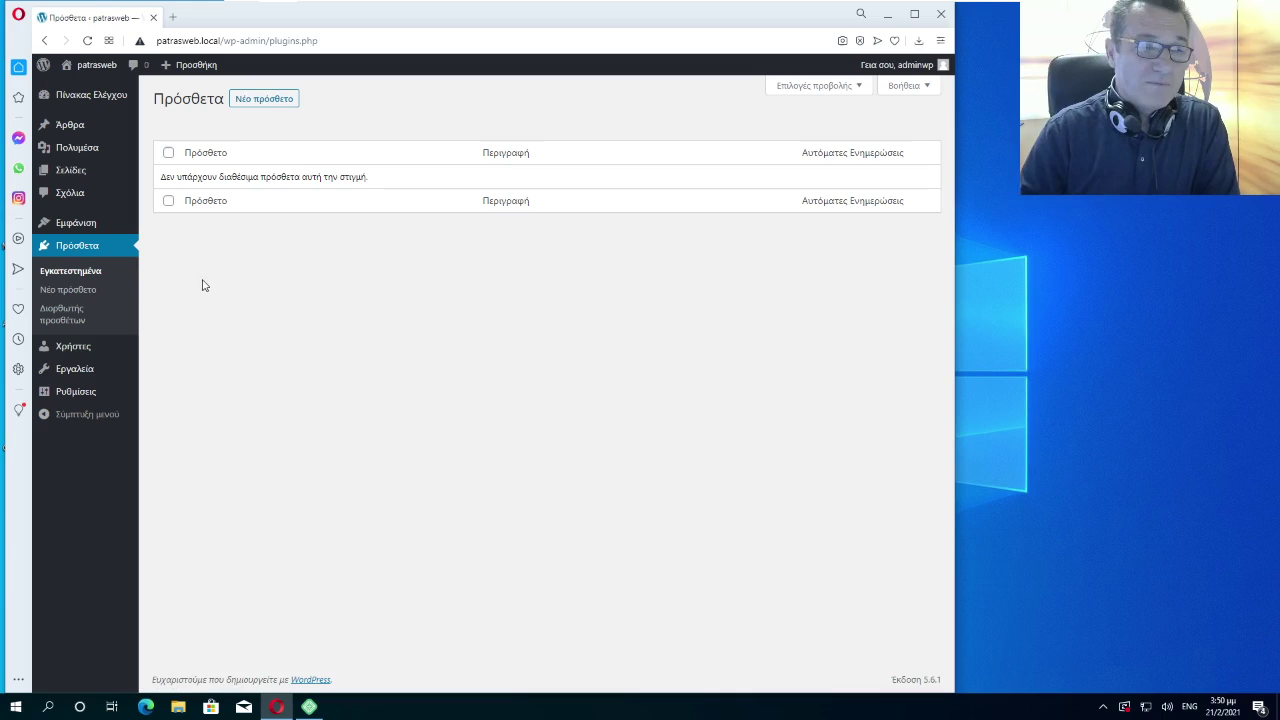
Go to Appearance > Themes, showing Twenty Twenty-One, Twenty Nineteen and Twenty Twenty
click(82, 232)
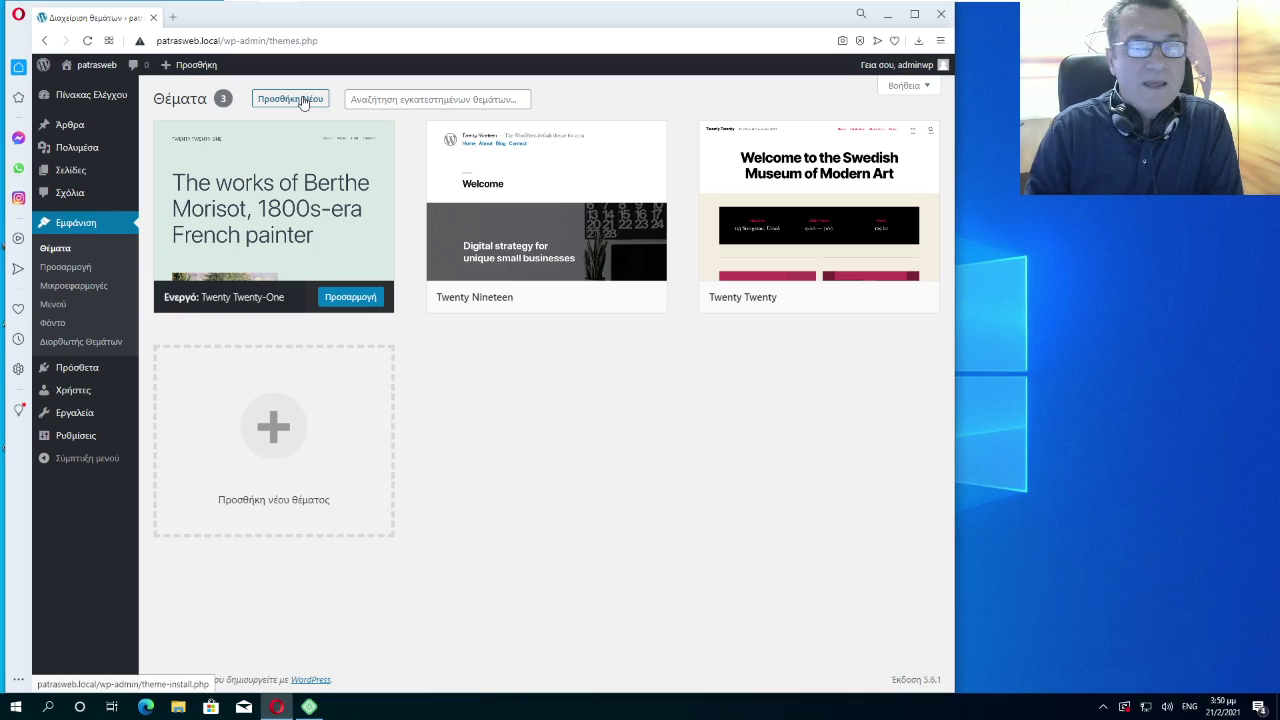
Search the theme directory for 'astra' and install the Astra theme
click(295, 100)
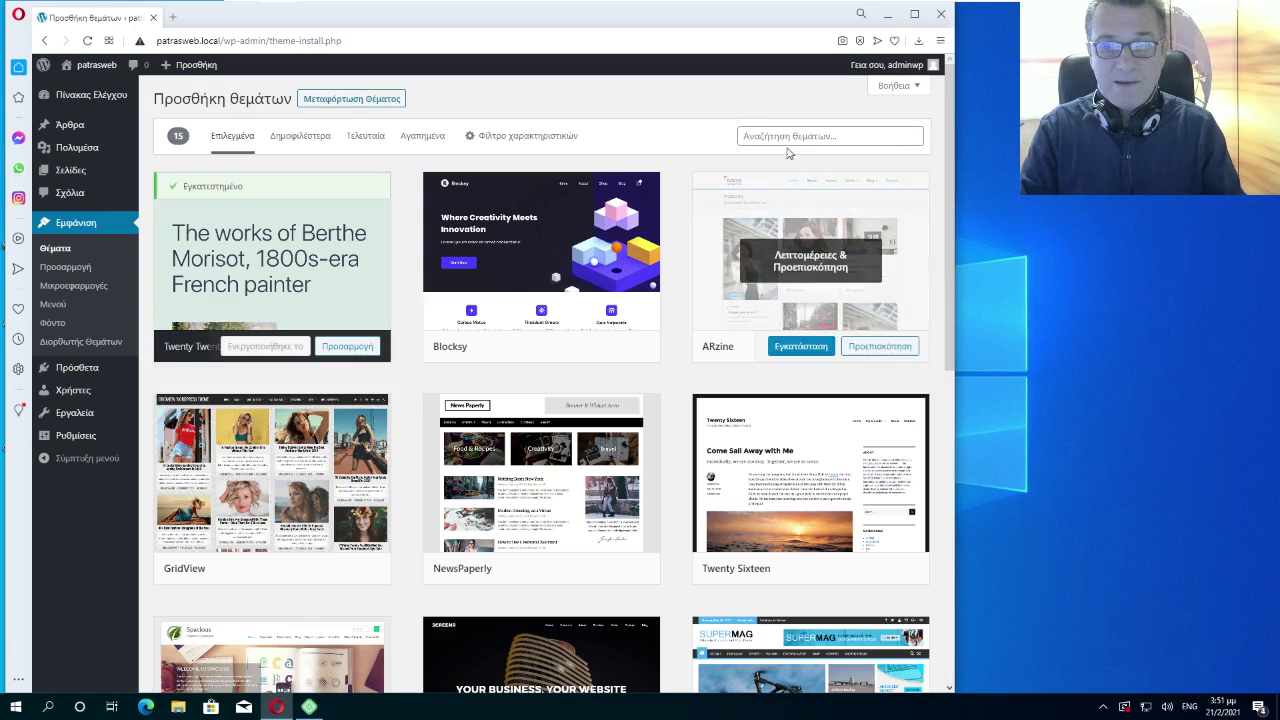
click(785, 137)
mouse_move(740, 182)
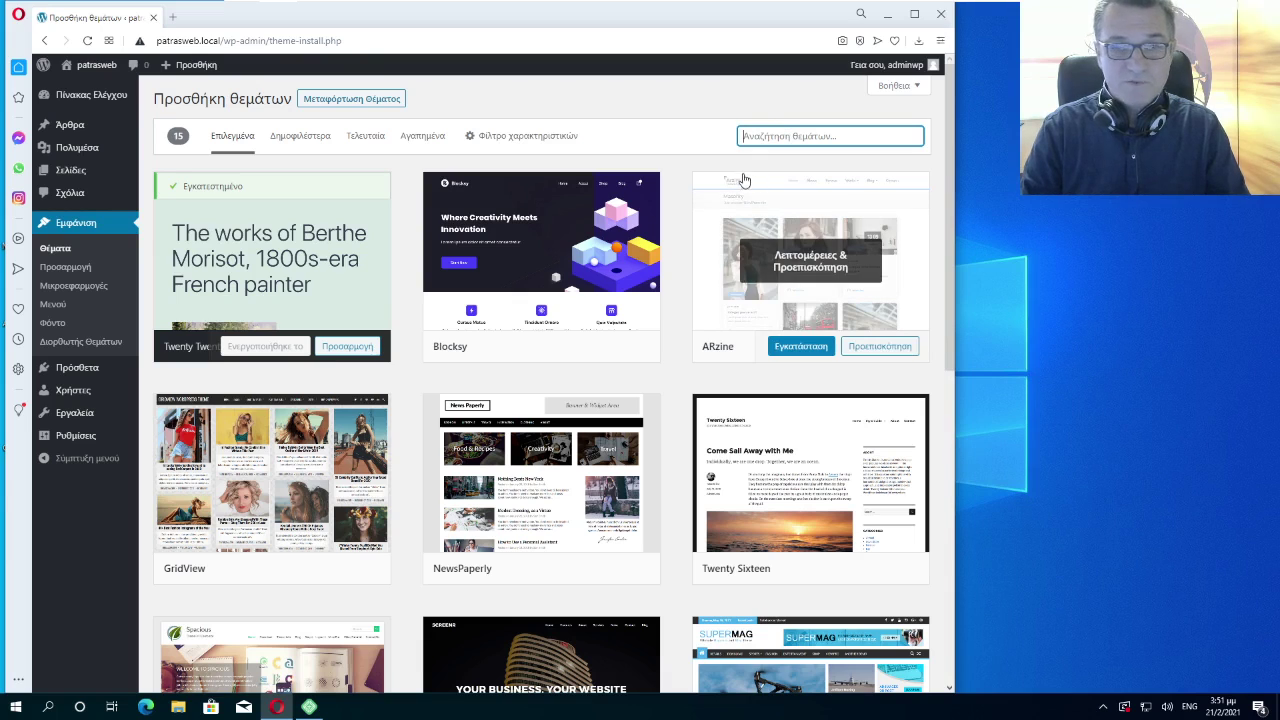
text(astra)
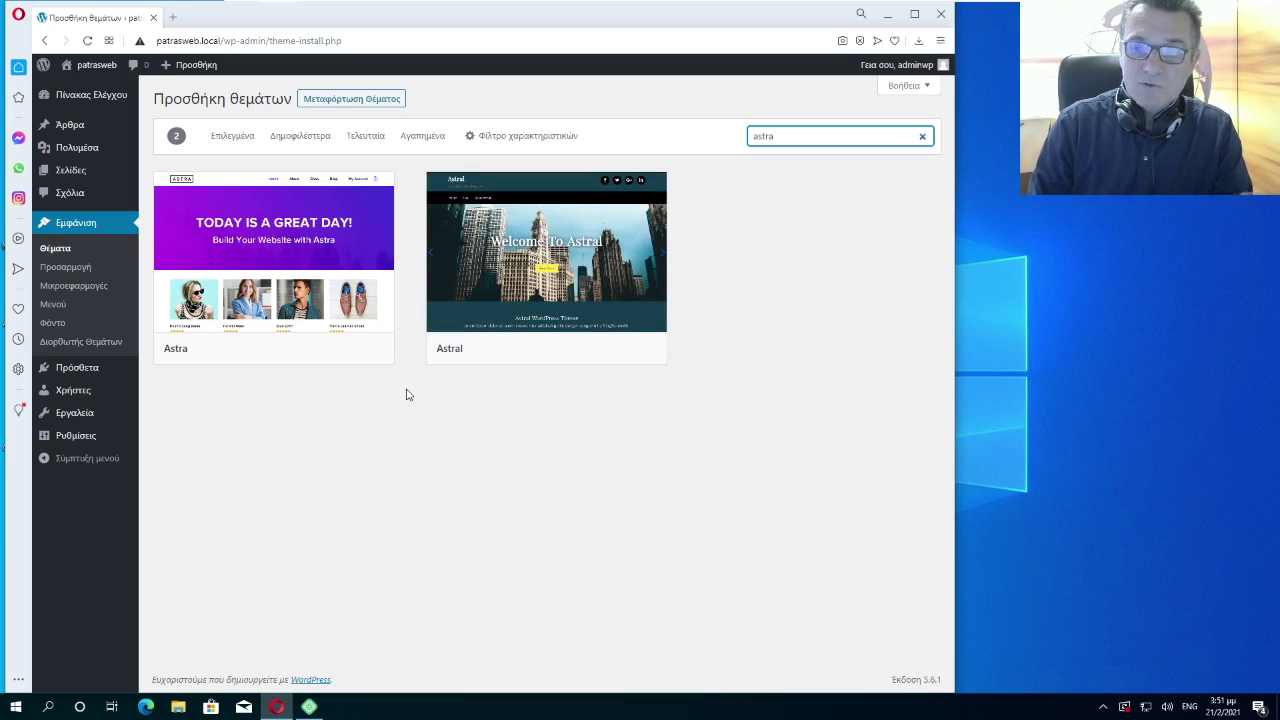
mouse_move(374, 343)
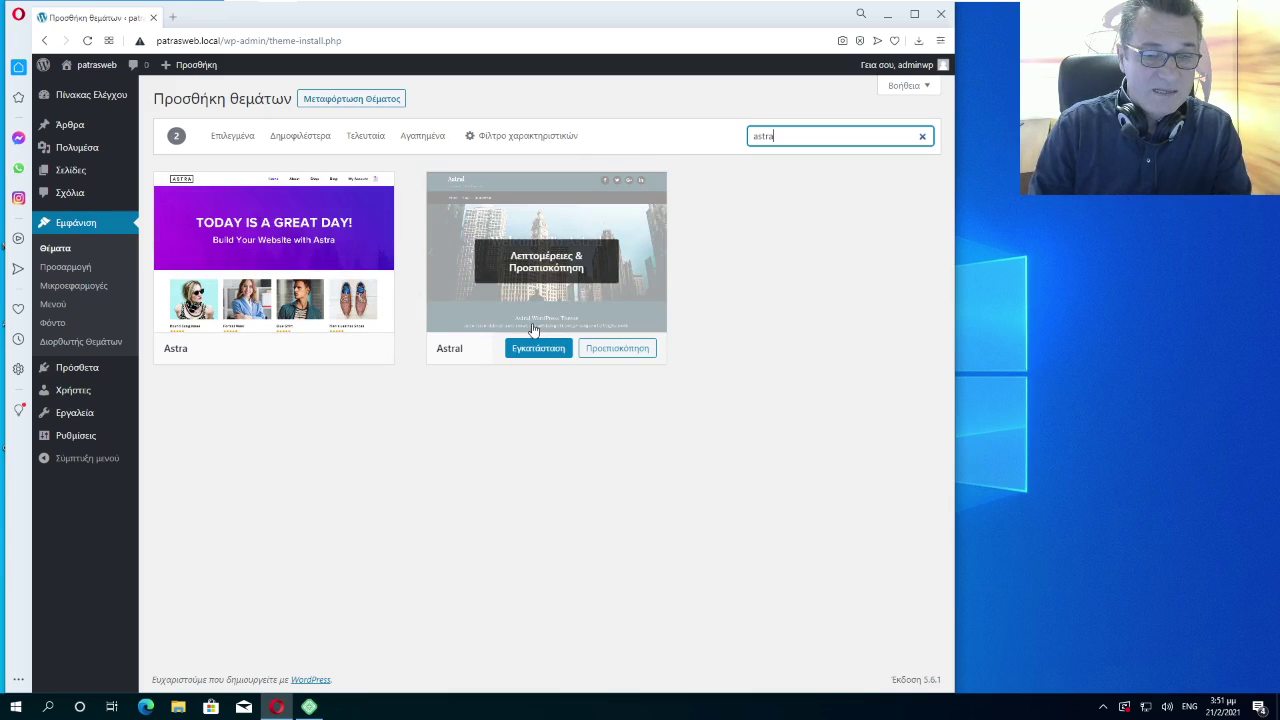
click(281, 354)
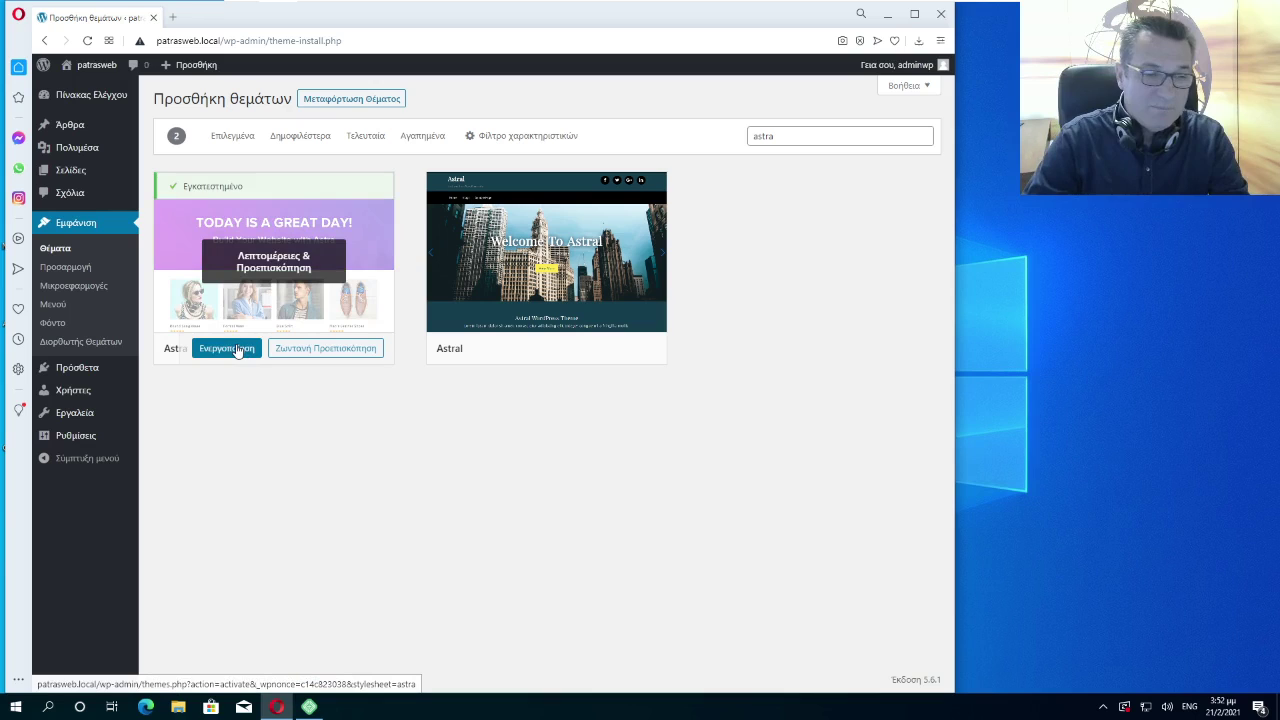
Activate Astra and launch Starter Templates via Get Started in its welcome notice
click(237, 349)
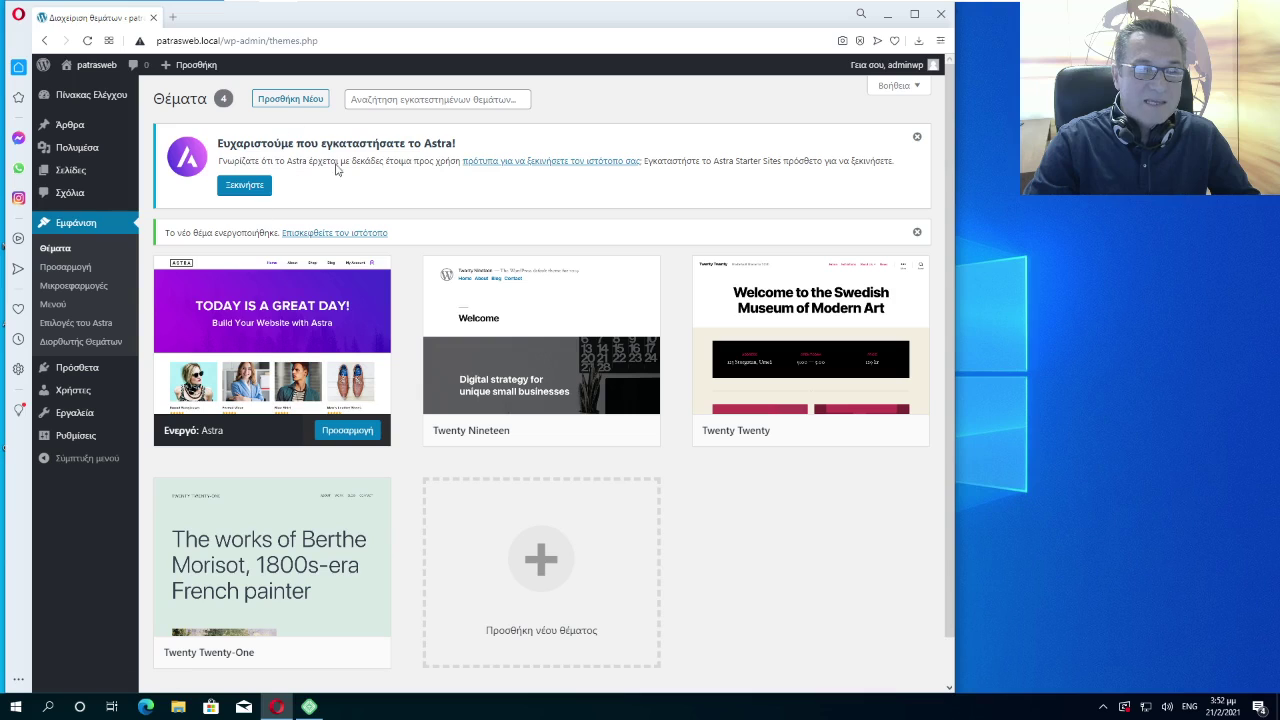
click(259, 191)
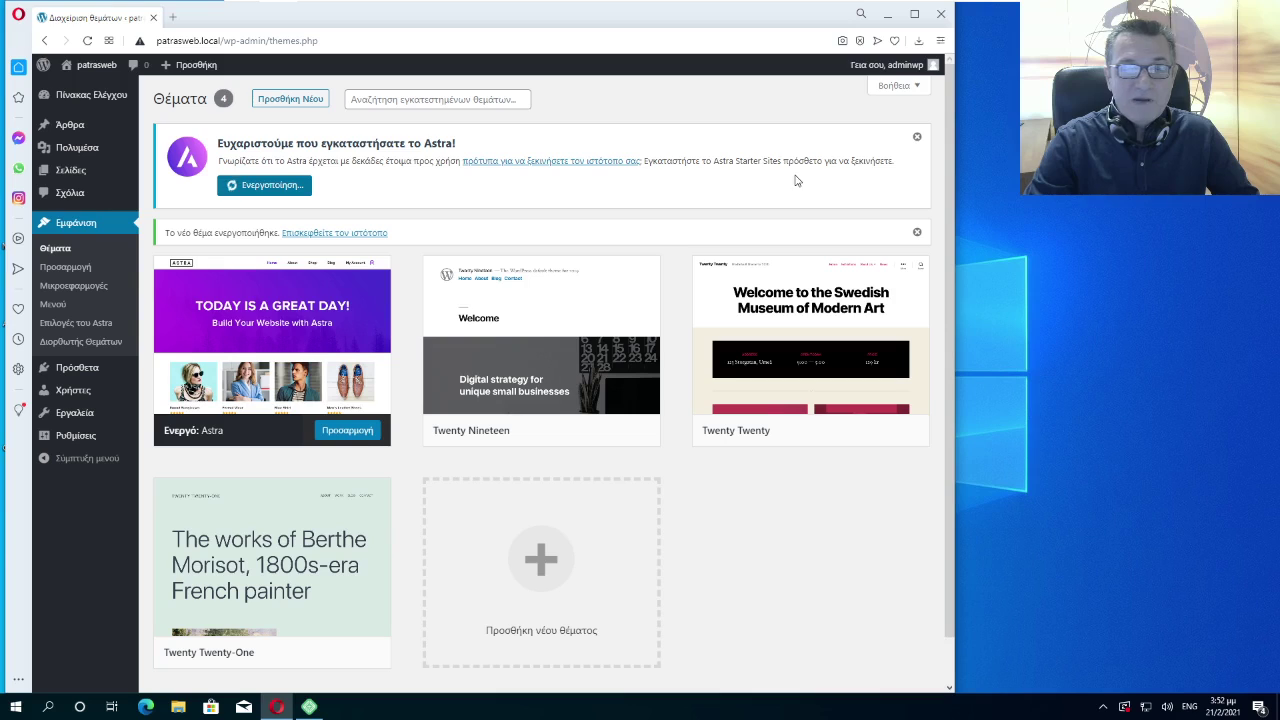
drag(712, 161, 810, 162)
click(747, 180)
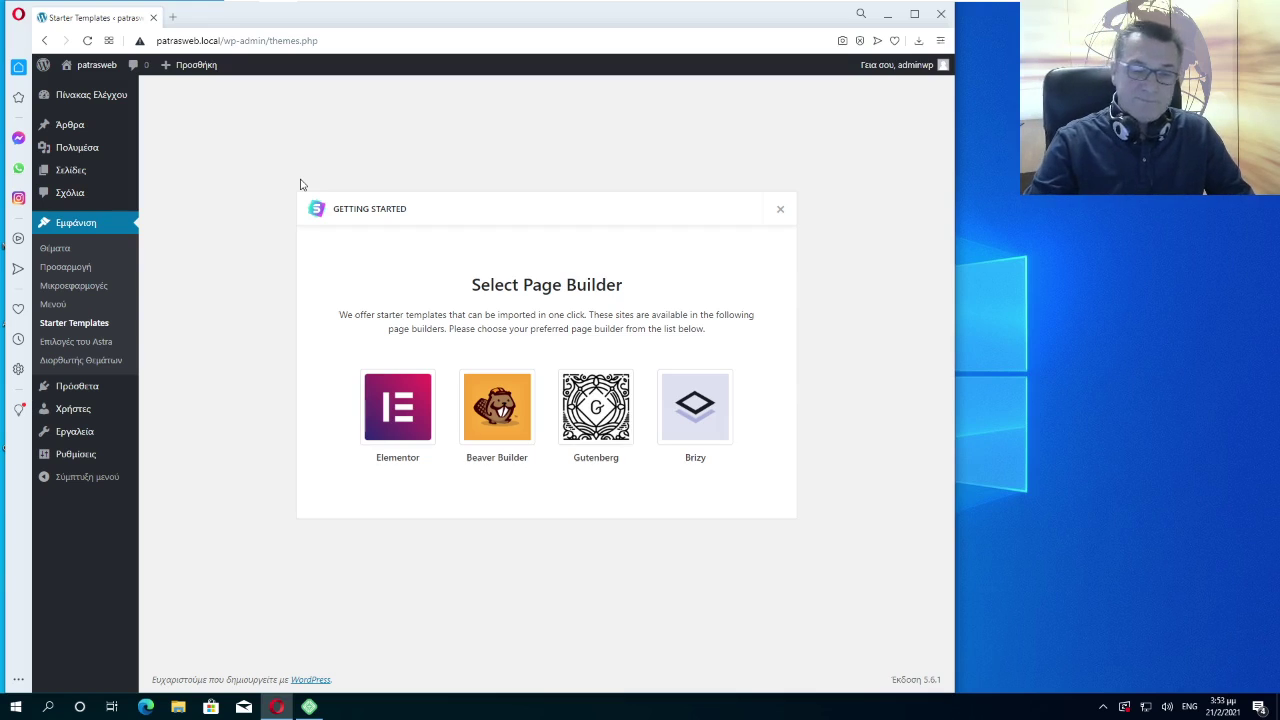
Choose Elementor as the page builder and scroll through its starter templates
click(406, 418)
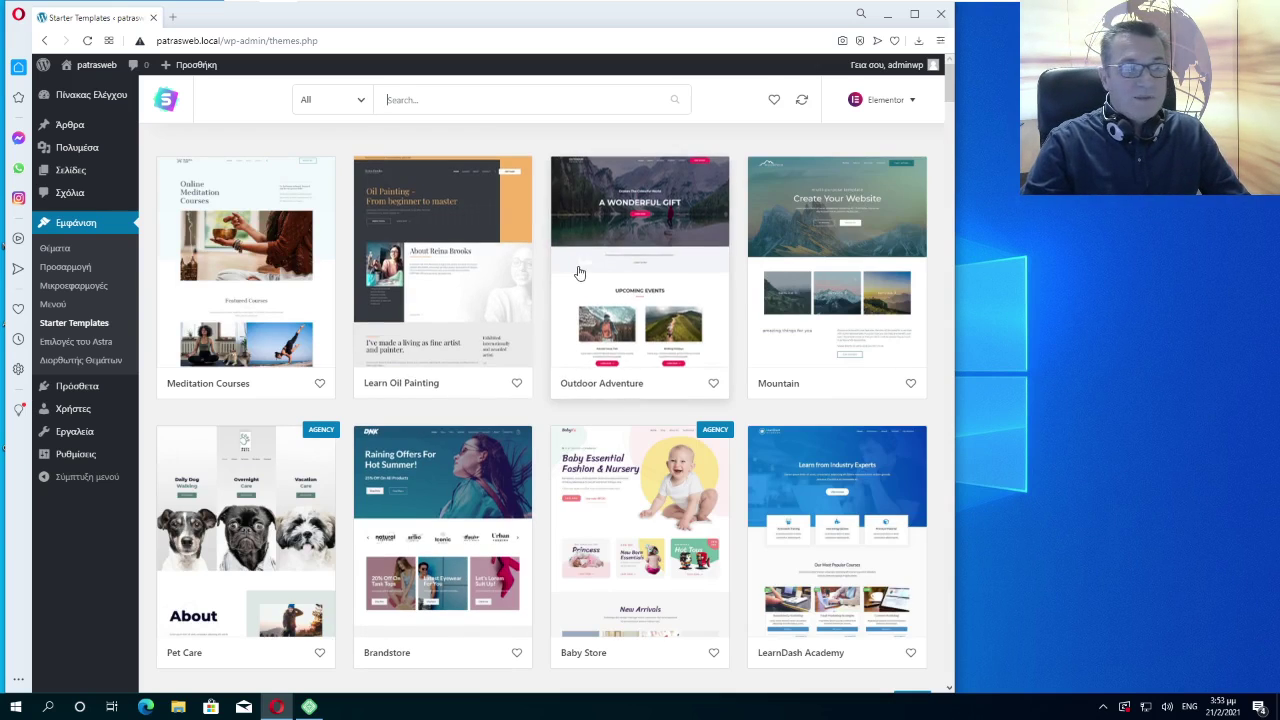
scroll(580, 290, down, 3)
scroll(580, 260, down, 3)
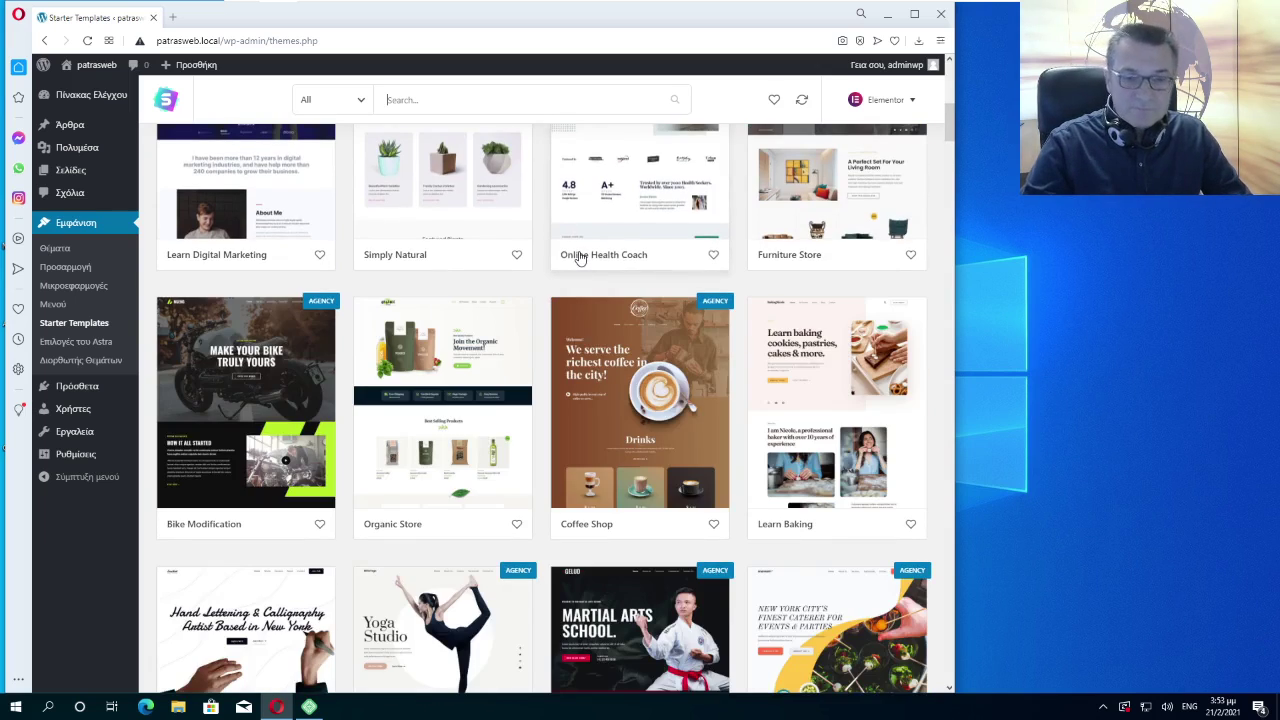
scroll(580, 255, down, 6)
scroll(581, 251, down, 3)
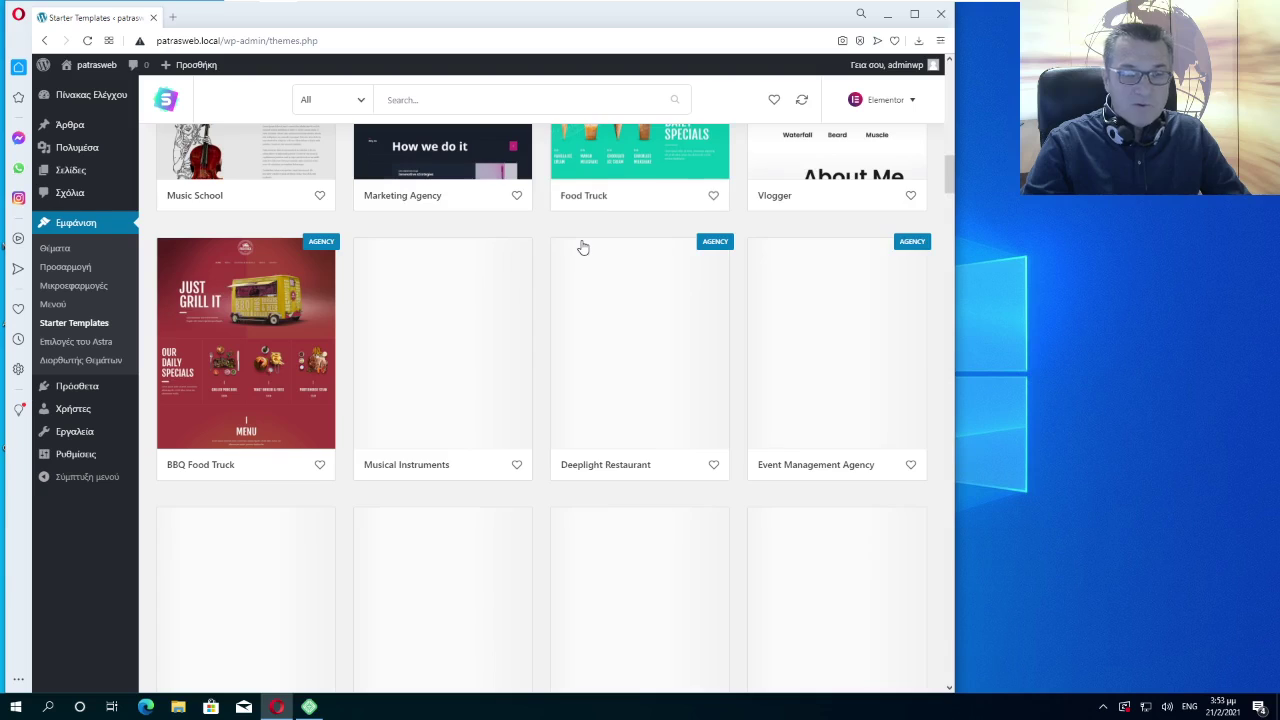
scroll(582, 250, down, 3)
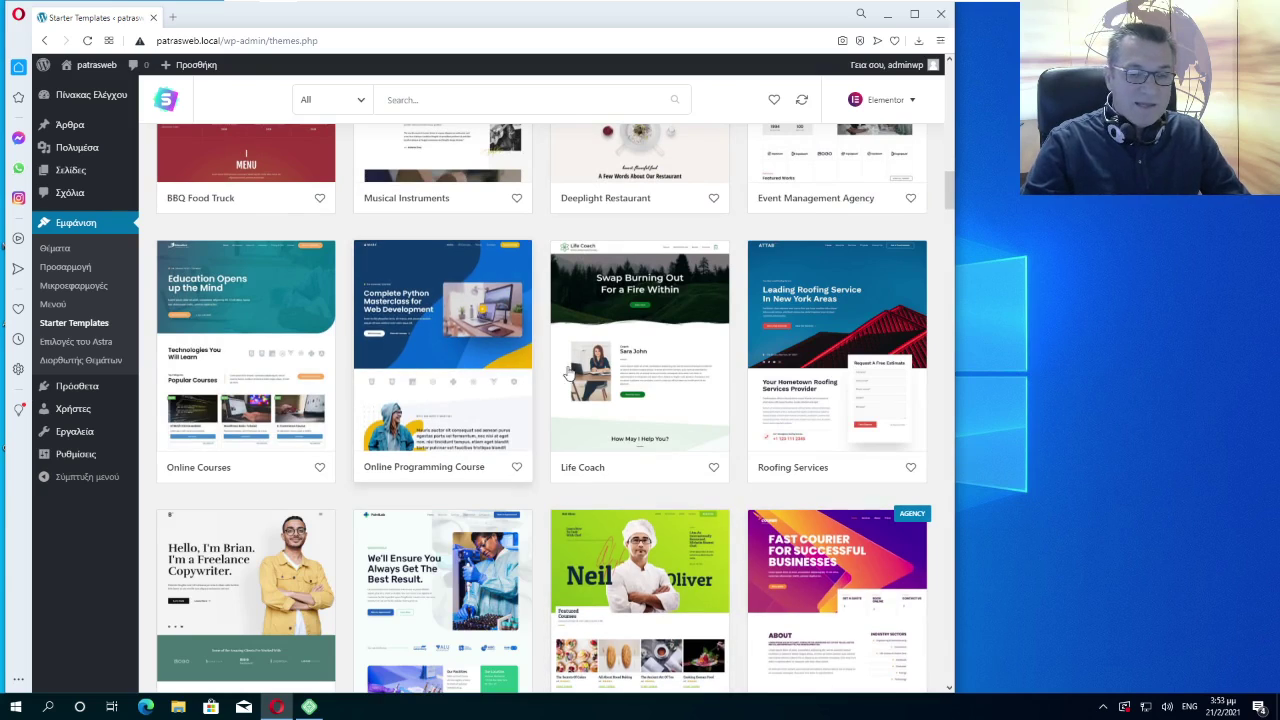
Filter the starter templates to show only Free designs and browse them
click(362, 104)
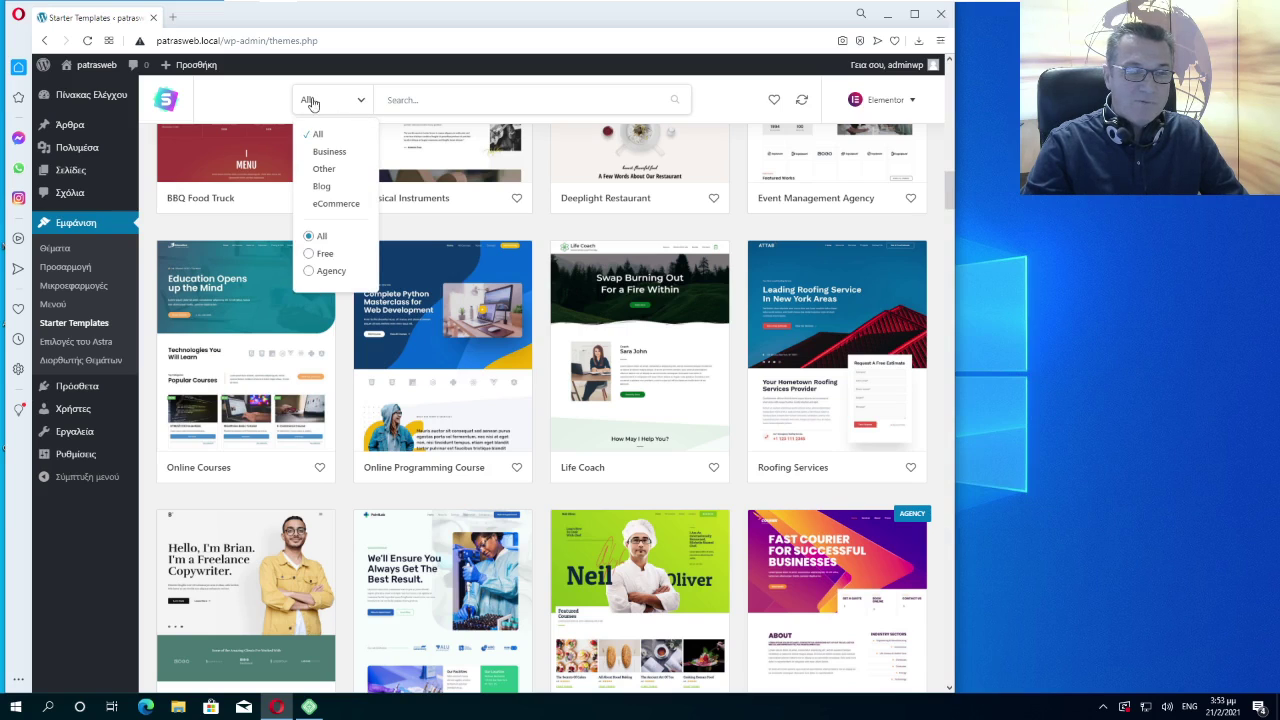
click(310, 257)
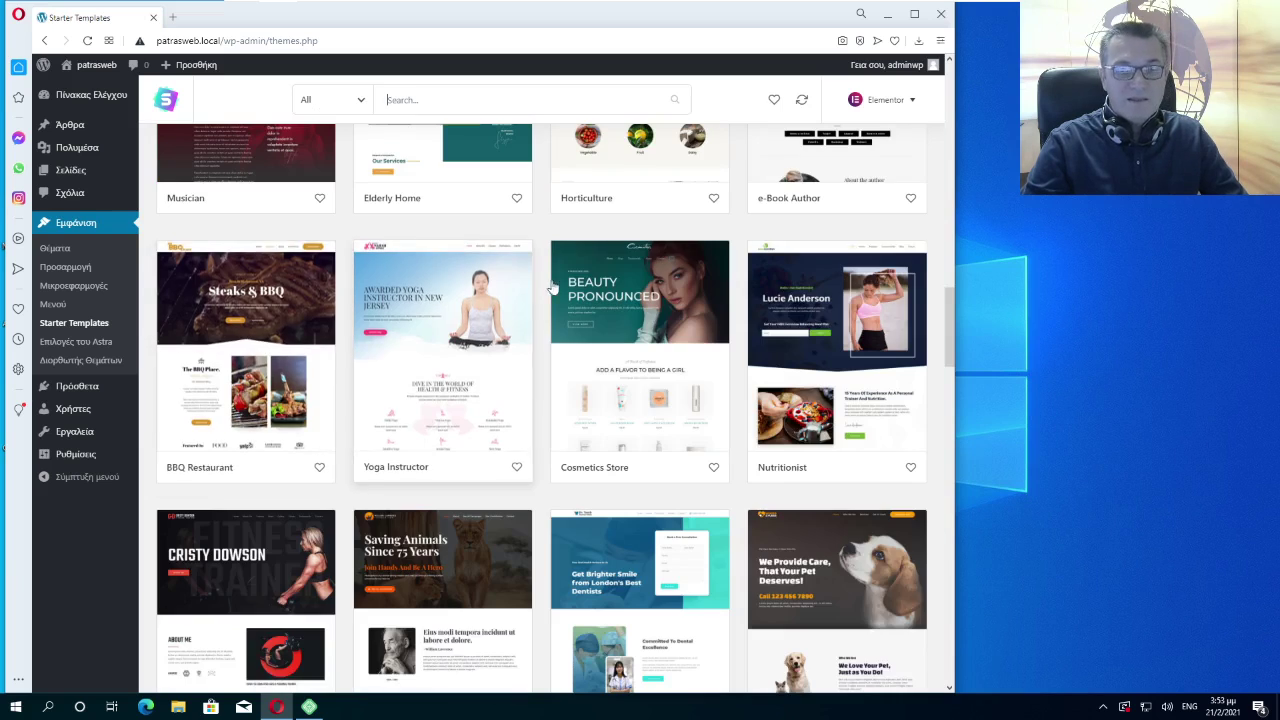
scroll(548, 296, down, 15)
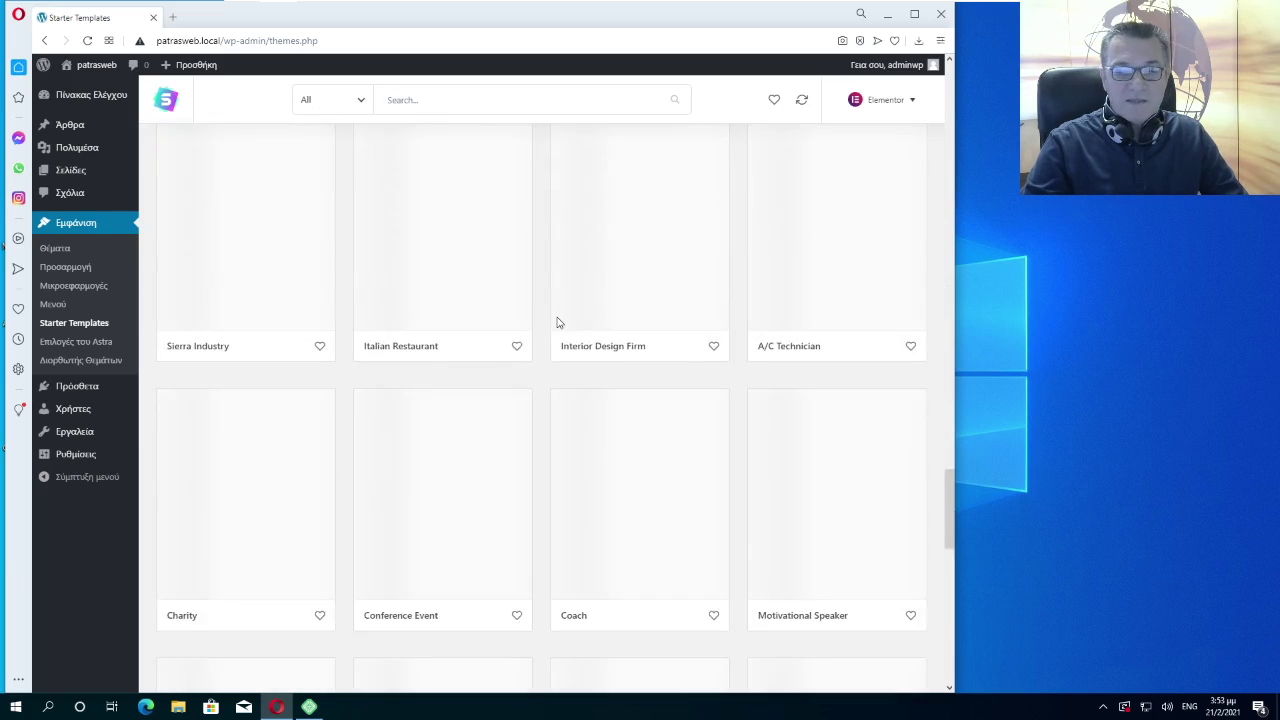
scroll(558, 323, down, 6)
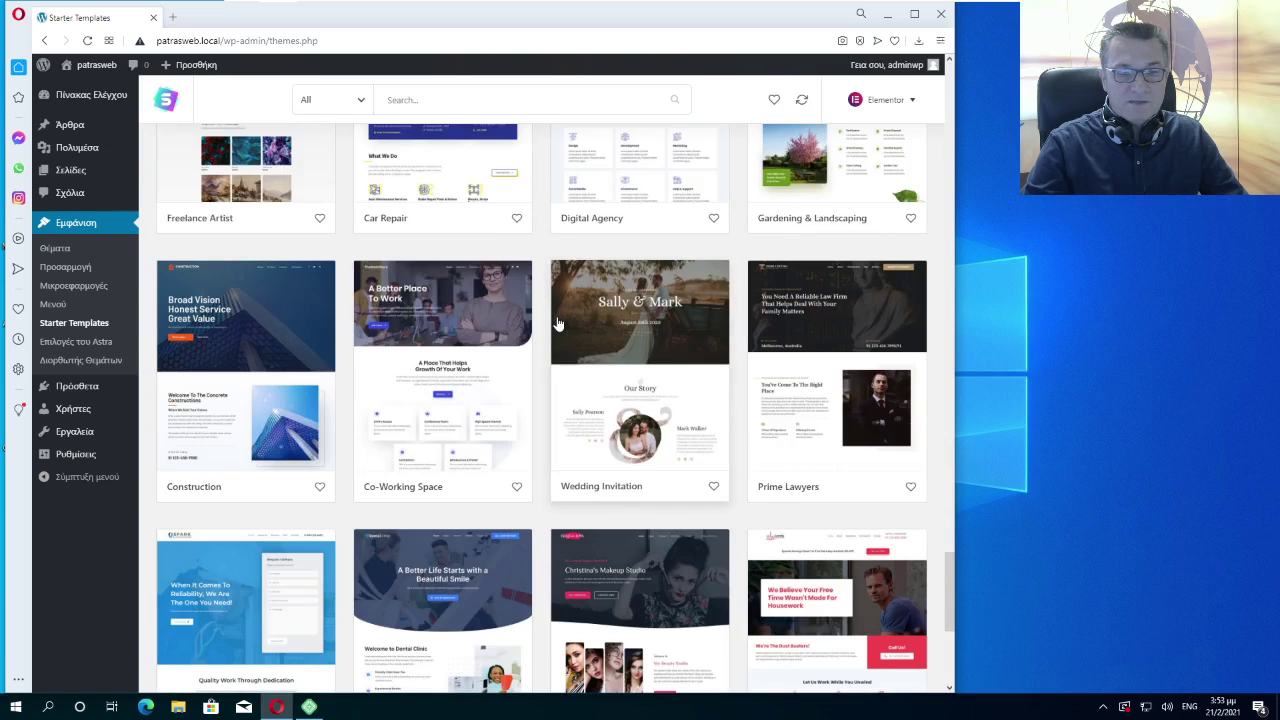
scroll(558, 323, down, 2)
scroll(558, 340, up, 4)
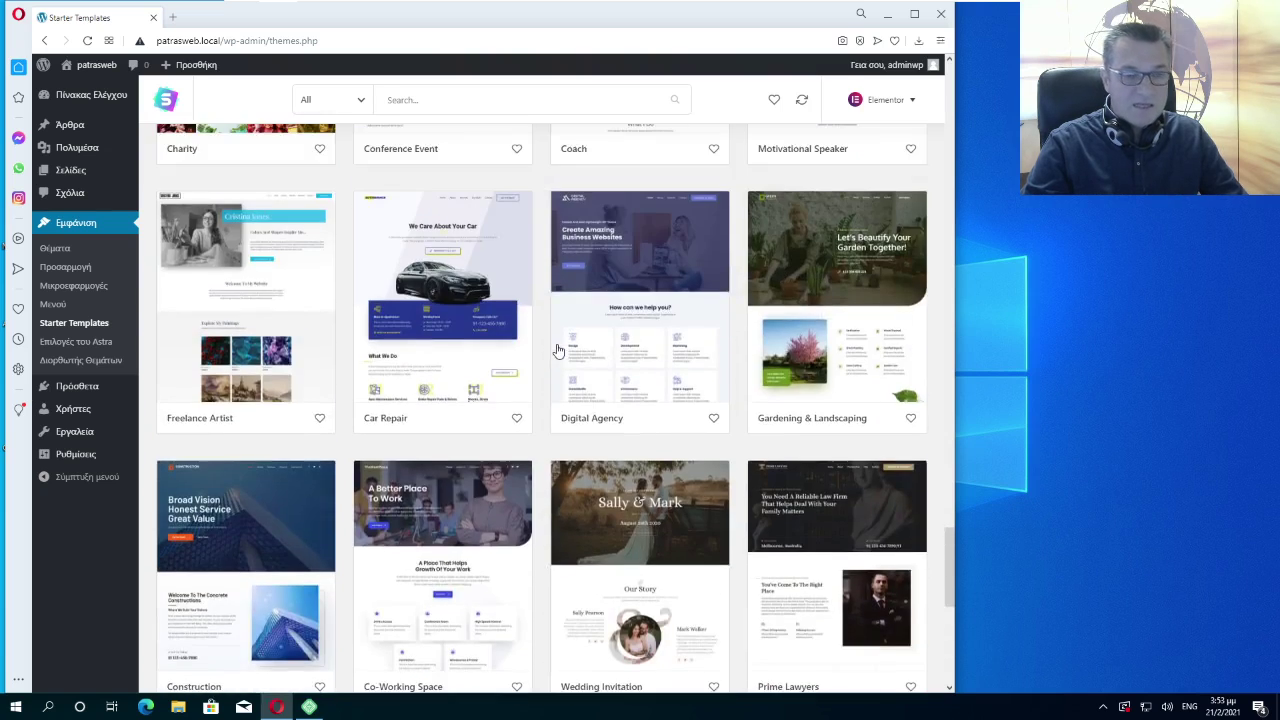
scroll(558, 350, up, 12)
scroll(558, 350, up, 10)
scroll(558, 350, up, 6)
scroll(558, 350, up, 2)
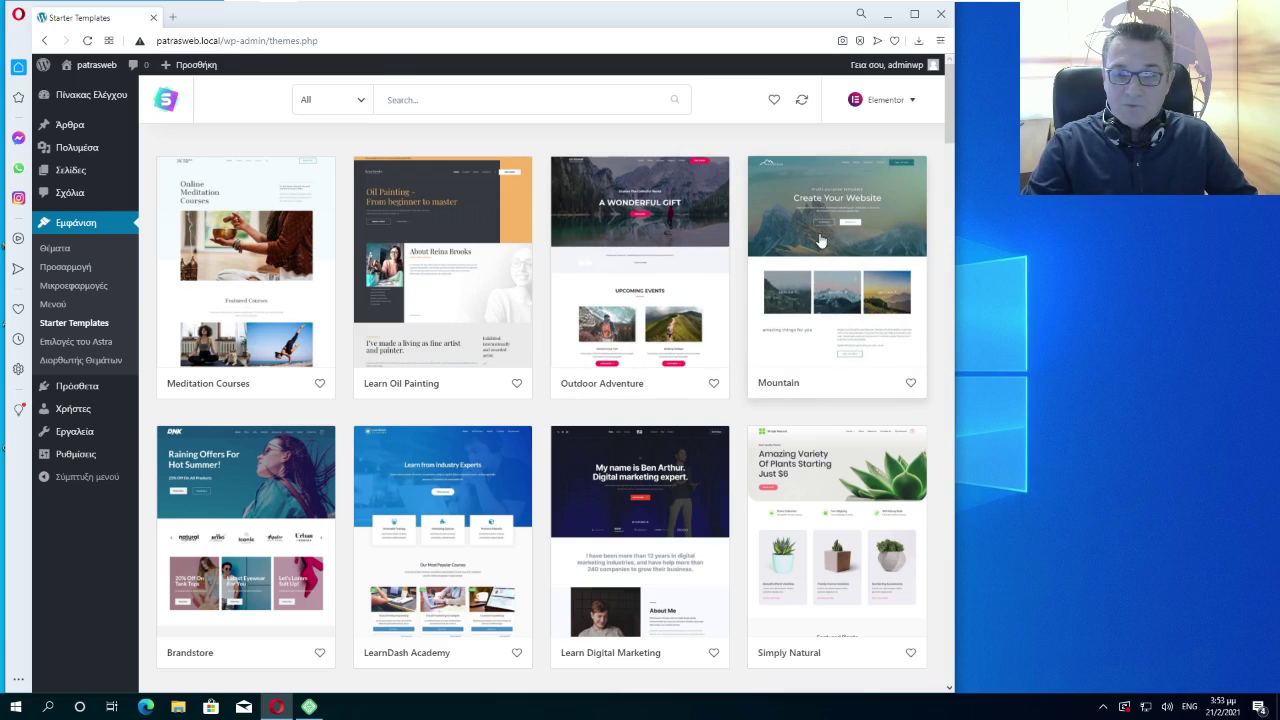
Find the Outdoor Adventure template among the free designs and open it
scroll(820, 228, down, 3)
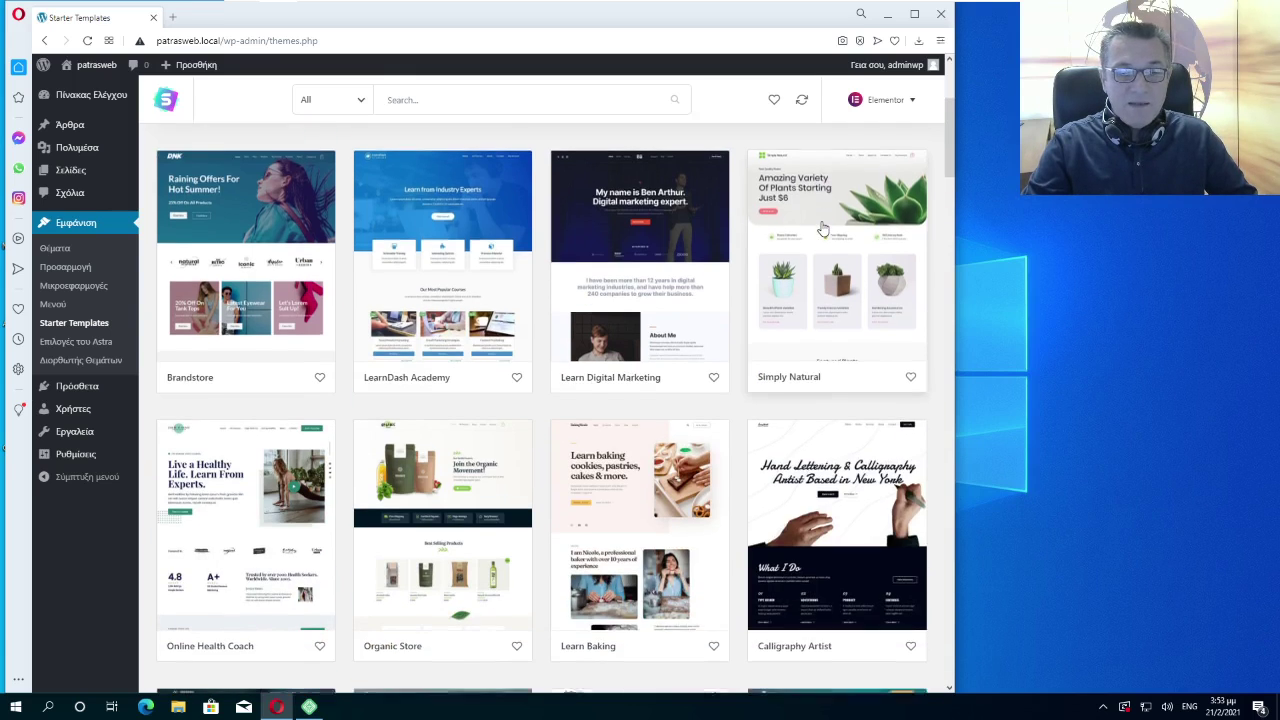
scroll(800, 228, down, 2)
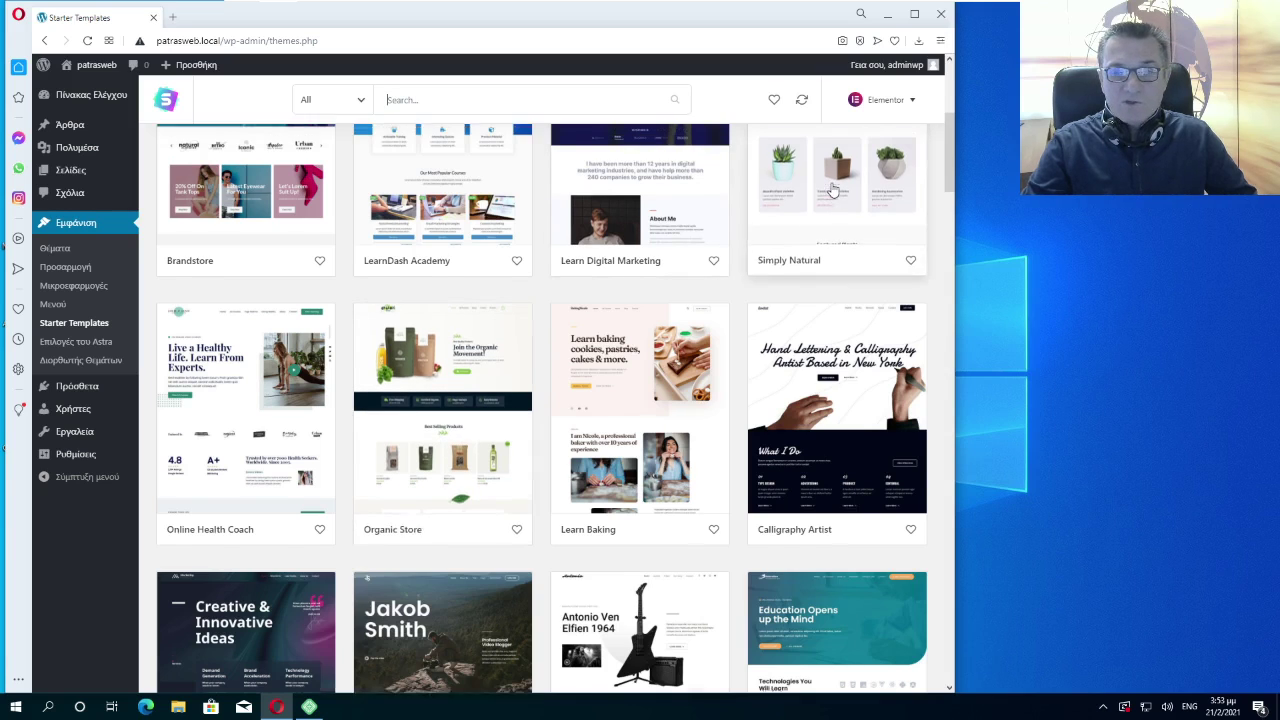
scroll(805, 230, up, 2)
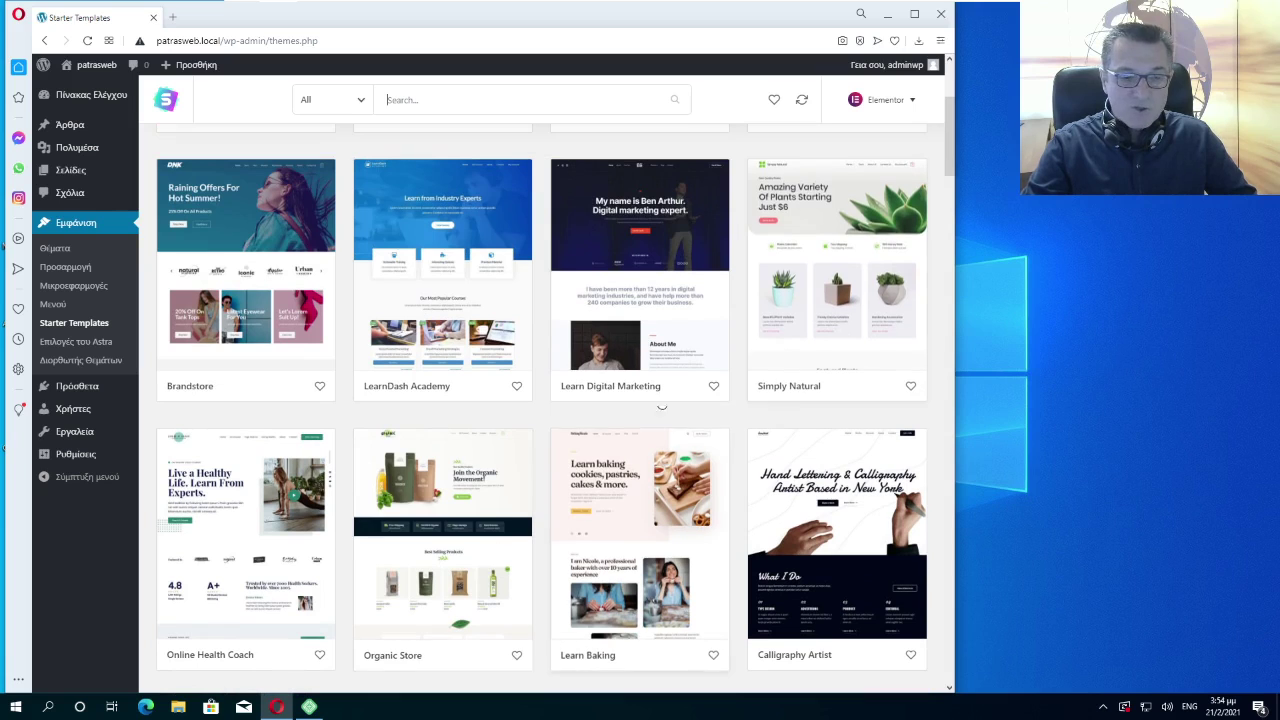
scroll(787, 387, down, 5)
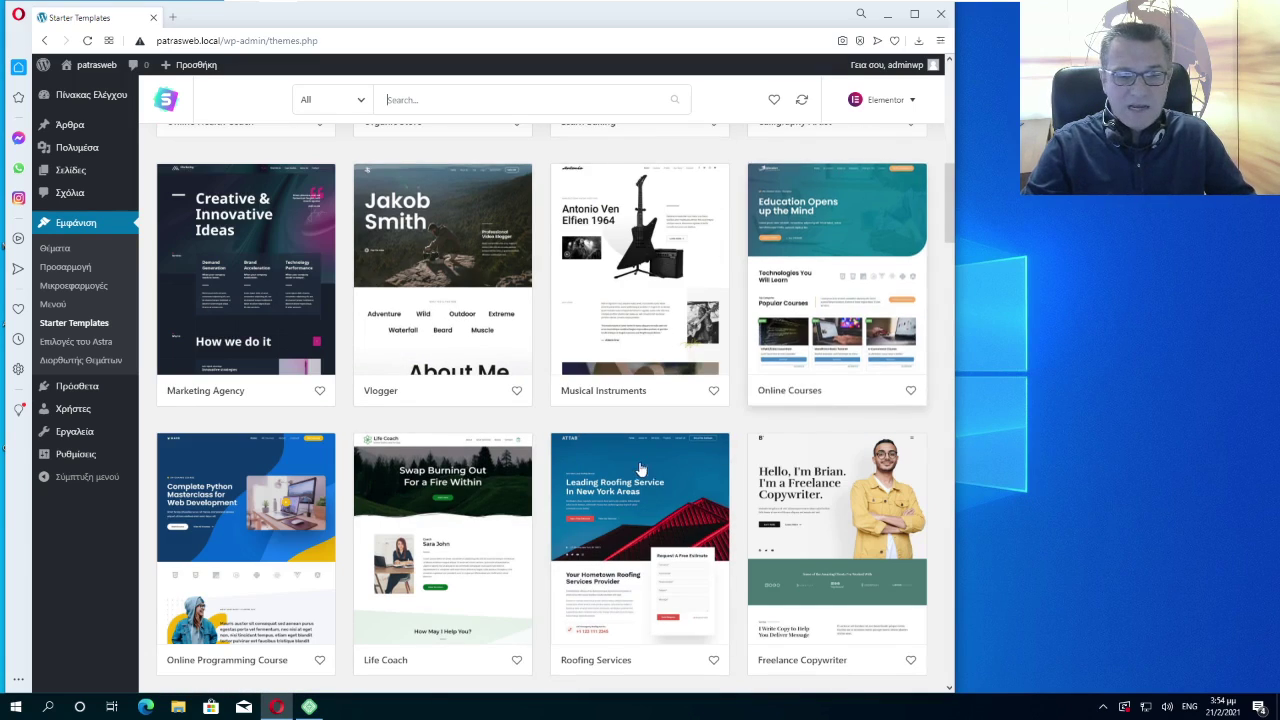
scroll(634, 466, down, 1)
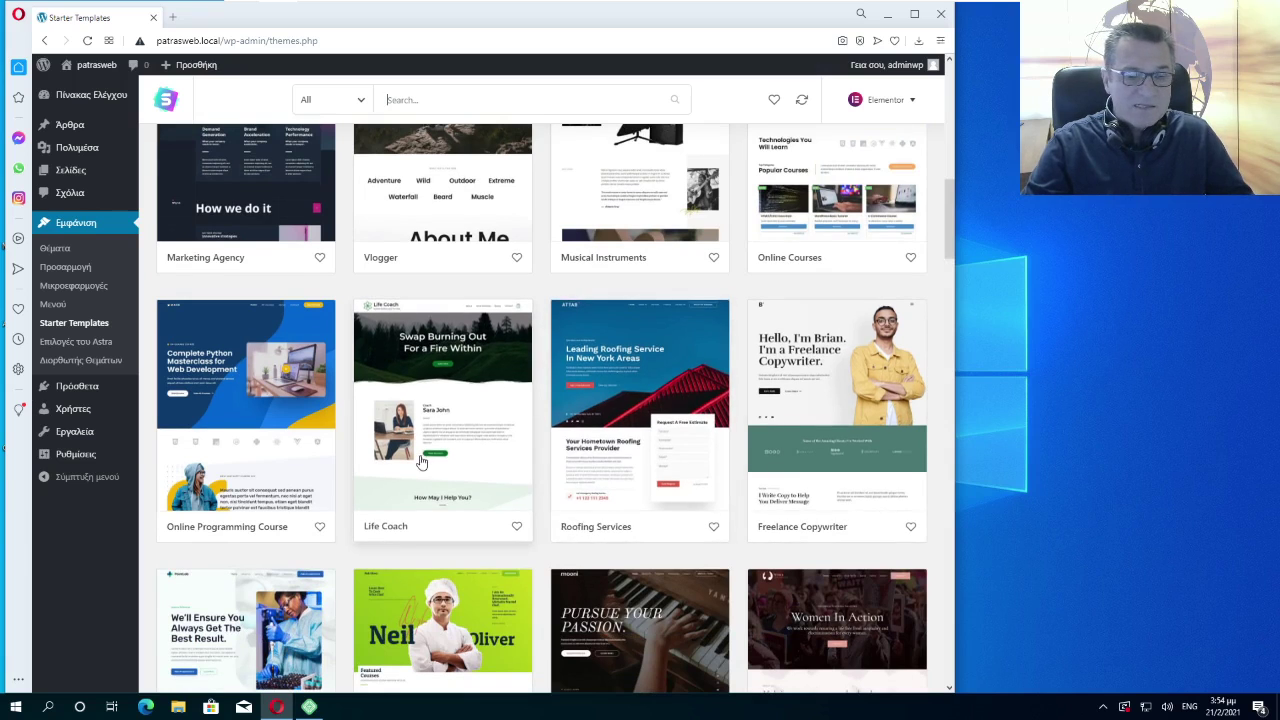
scroll(520, 365, up, 10)
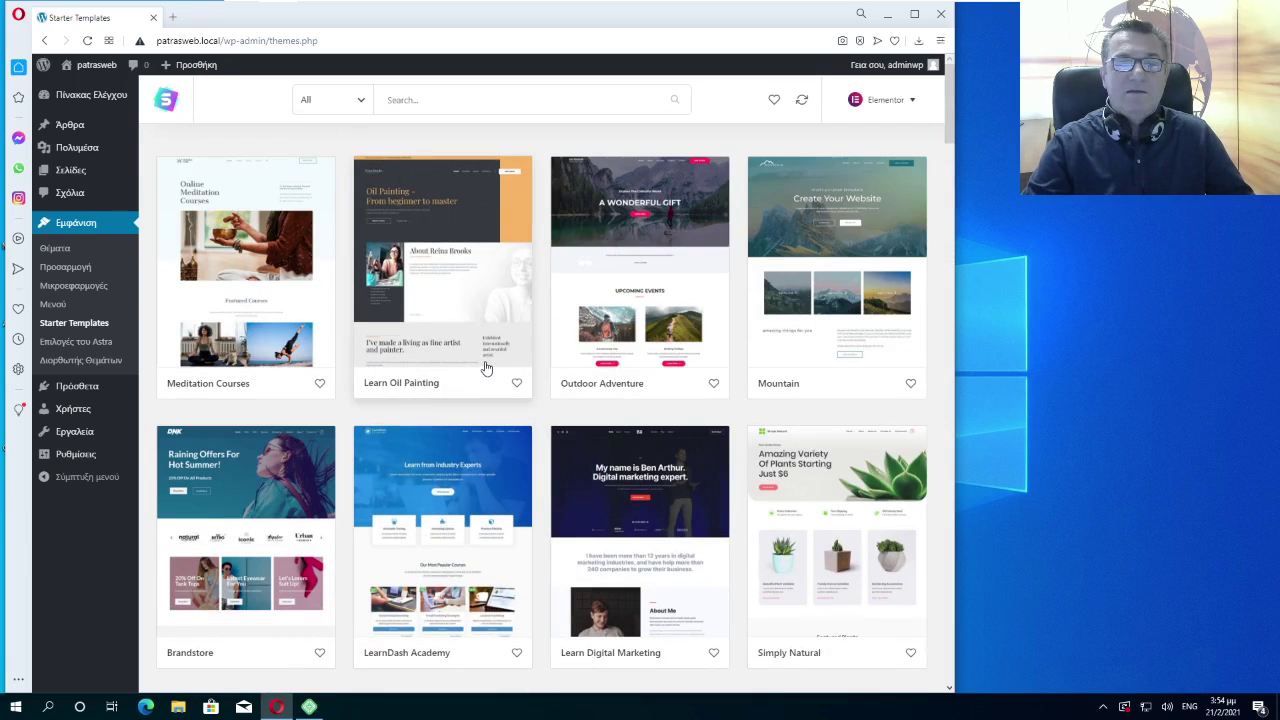
click(630, 291)
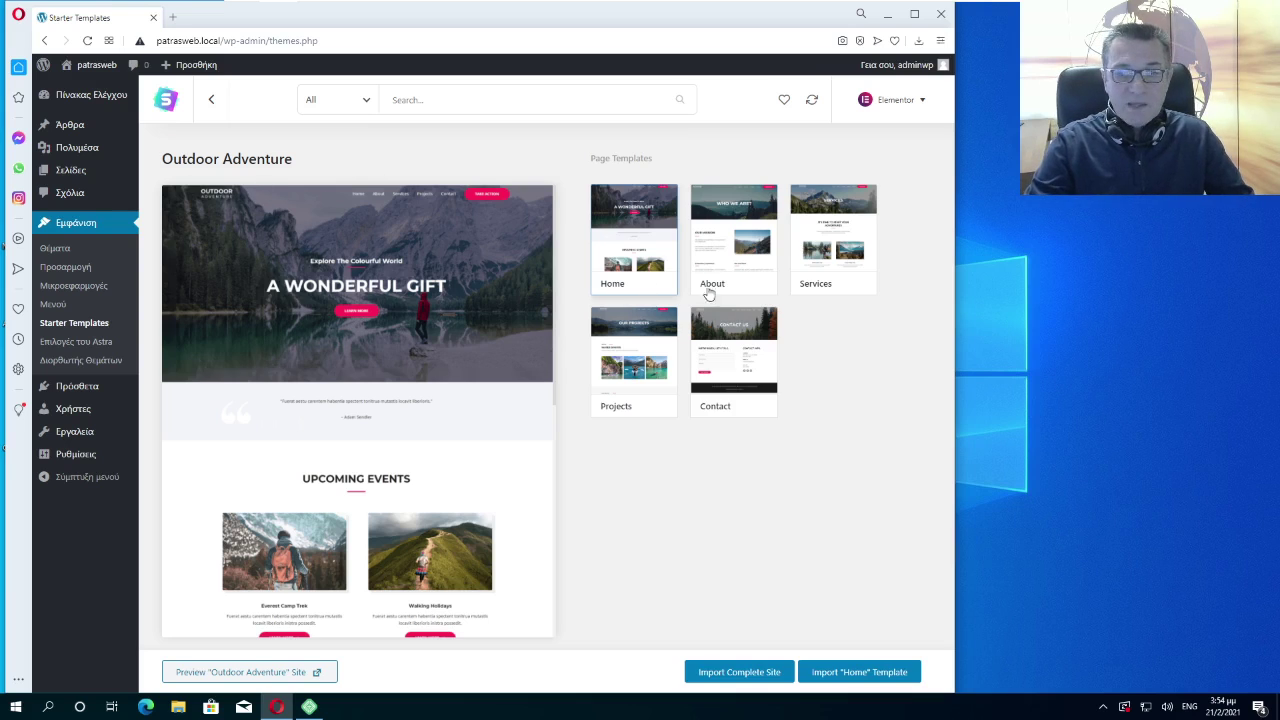
Preview Outdoor Adventure's About, Services, Projects and Contact pages, then choose Import Complete Site
click(740, 250)
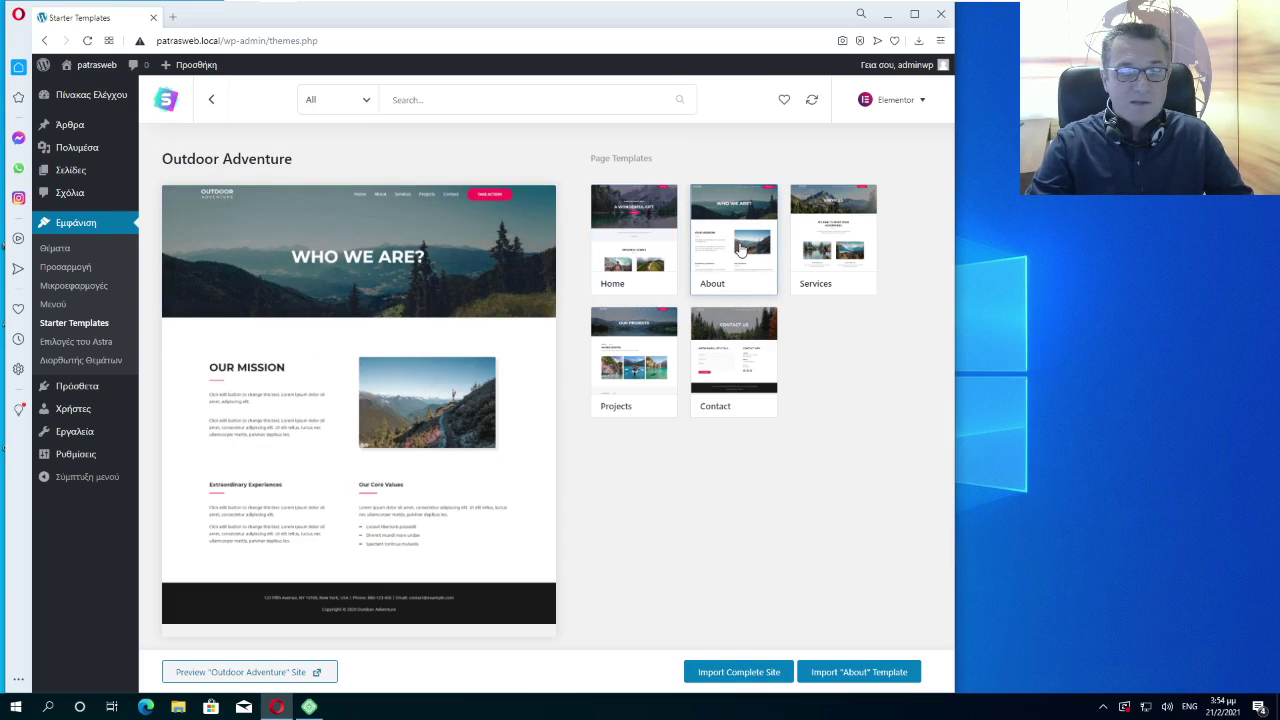
click(808, 238)
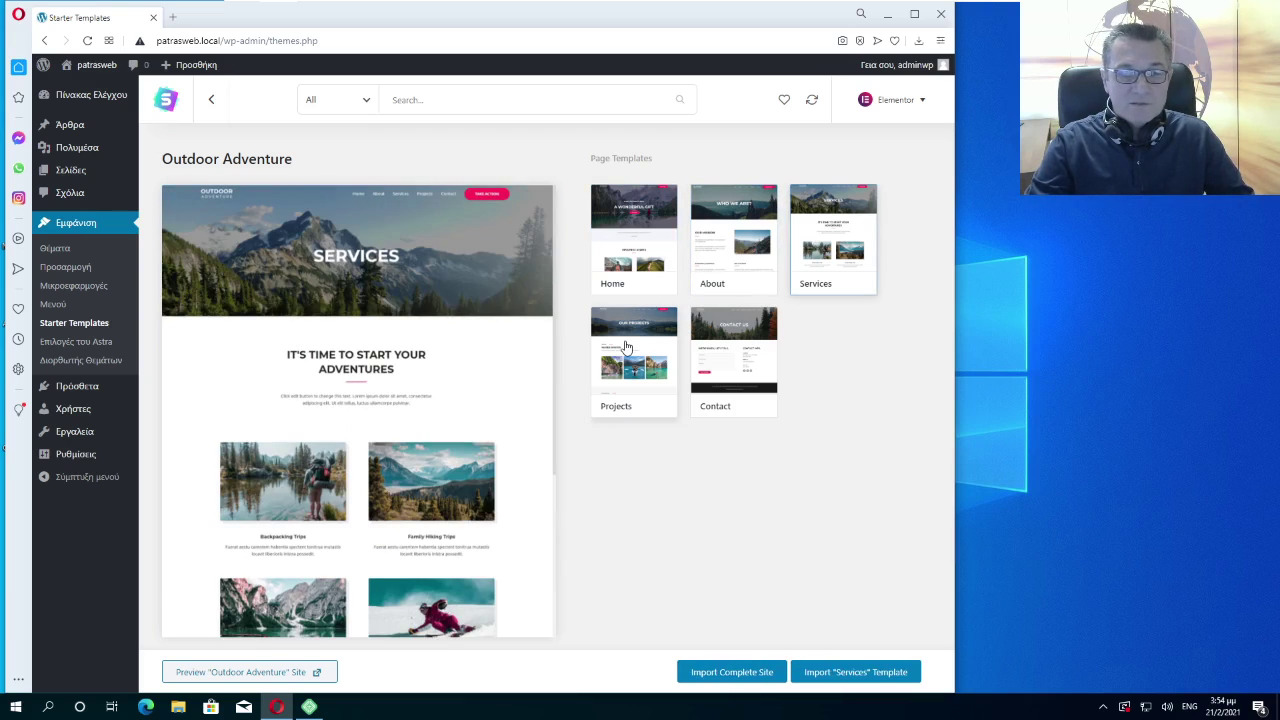
click(627, 346)
click(745, 346)
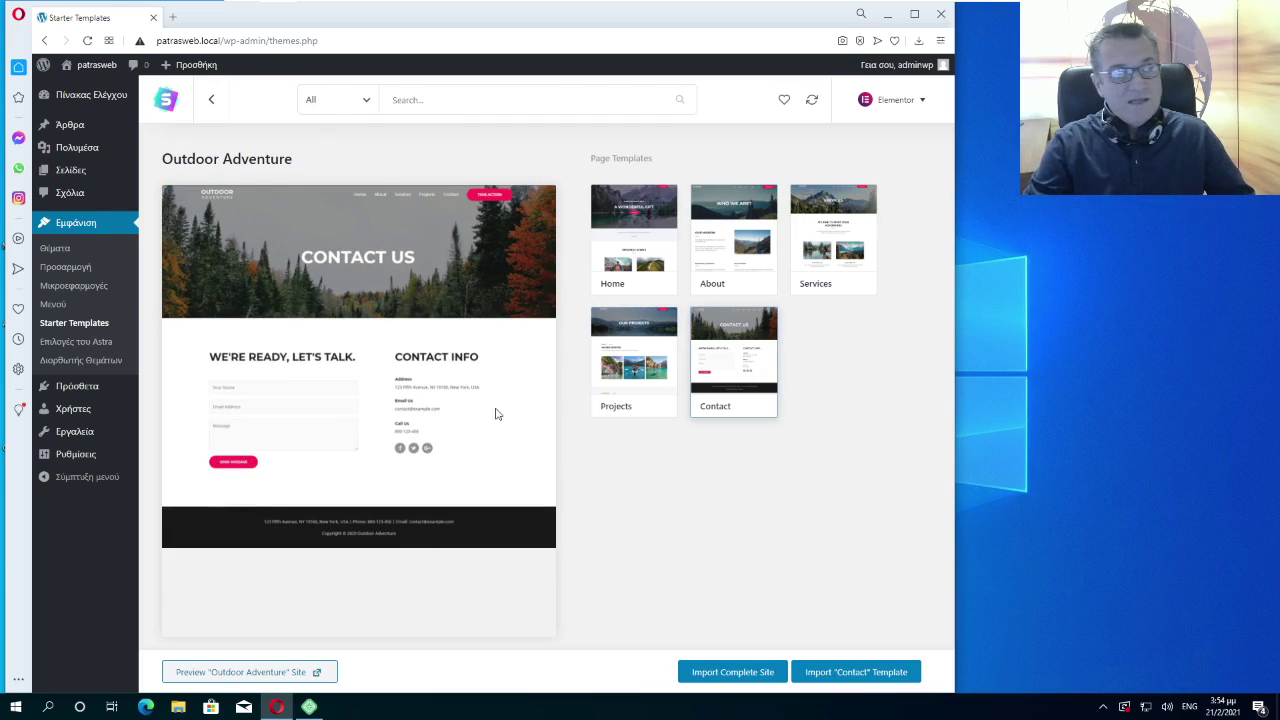
click(733, 674)
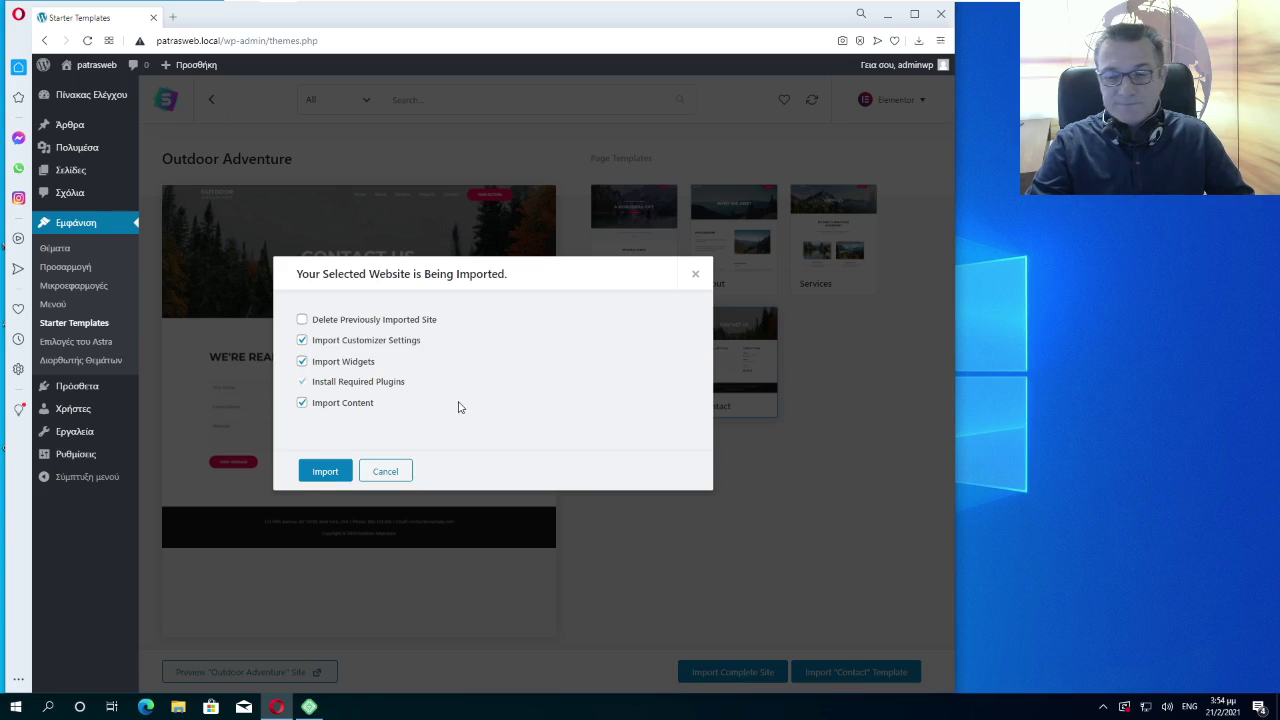
Confirm the import with Customizer Settings, Widgets and Content kept ticked
click(326, 471)
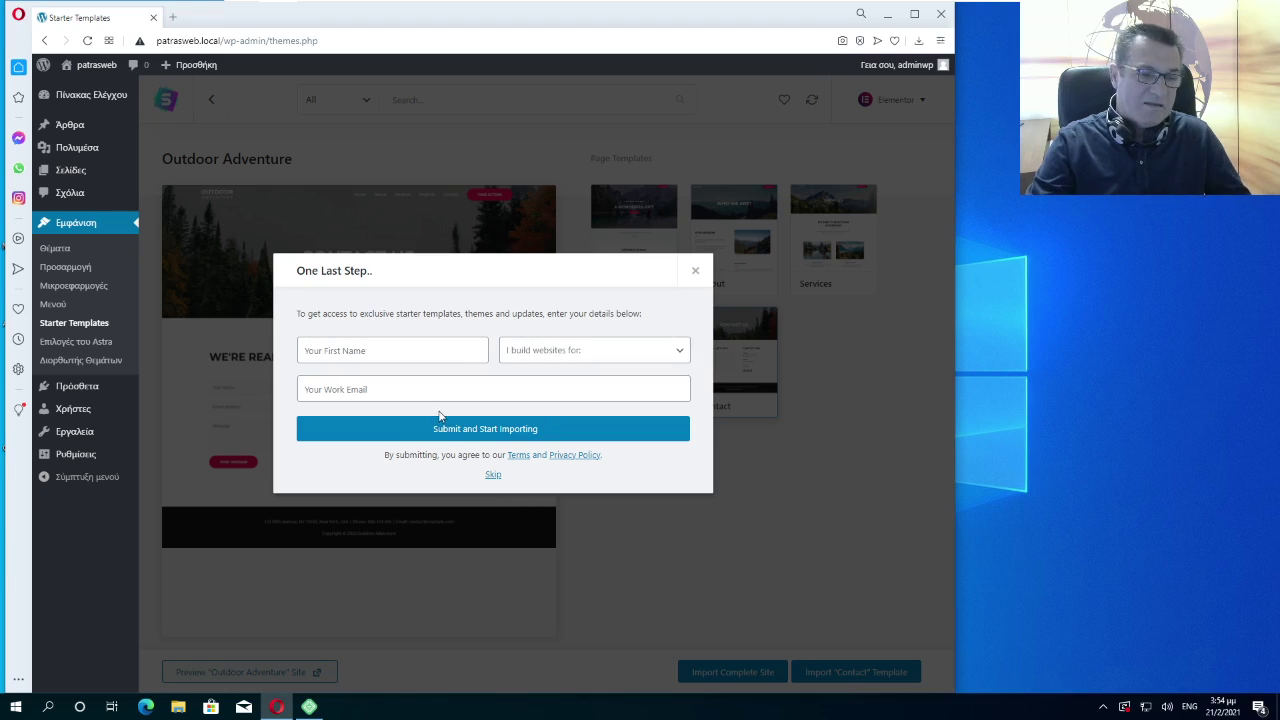
Skip the registration form, let the Outdoor Adventure import finish, and close the success dialog
click(492, 477)
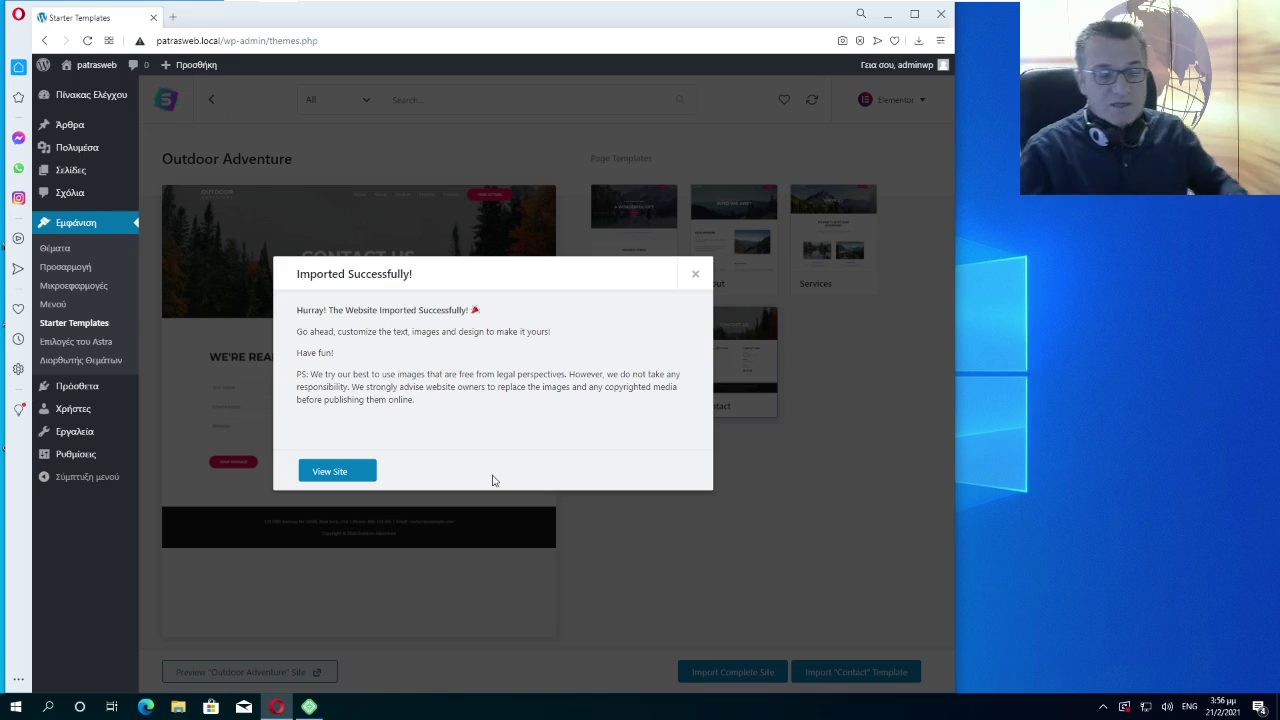
click(696, 276)
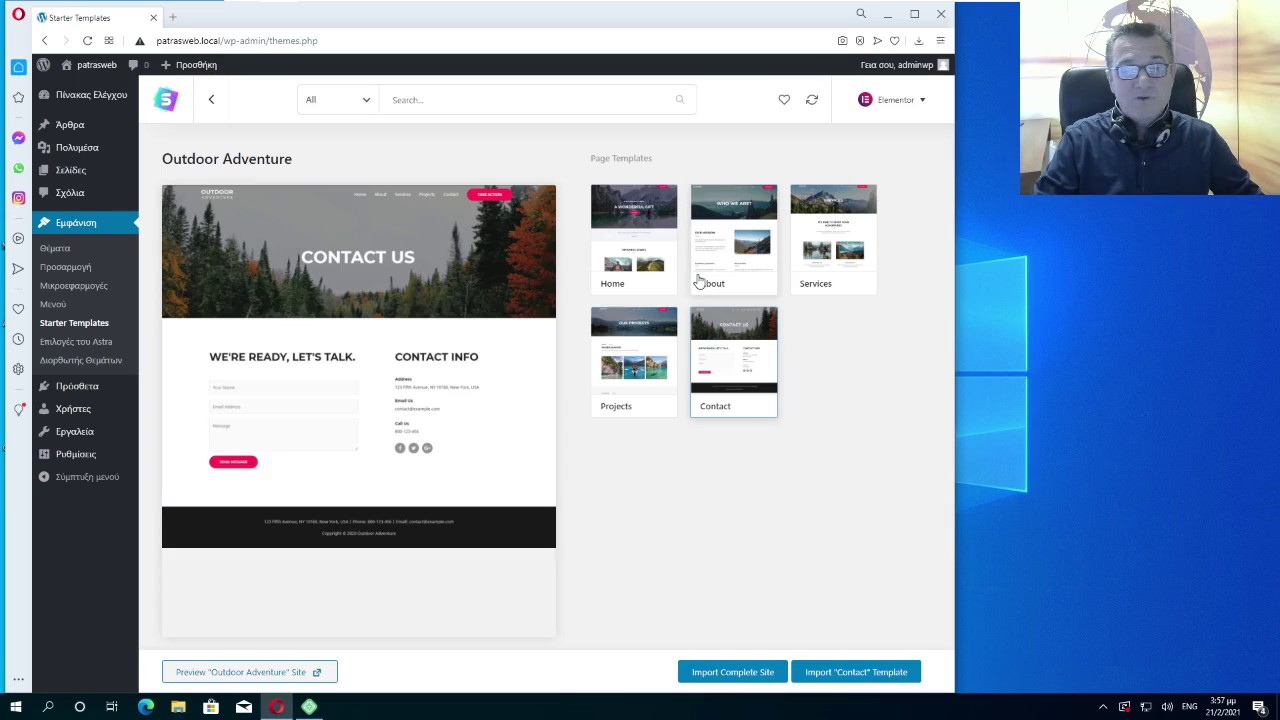
Visit the patrasweb front page and scroll through the Outdoor Adventure design and back up
click(96, 66)
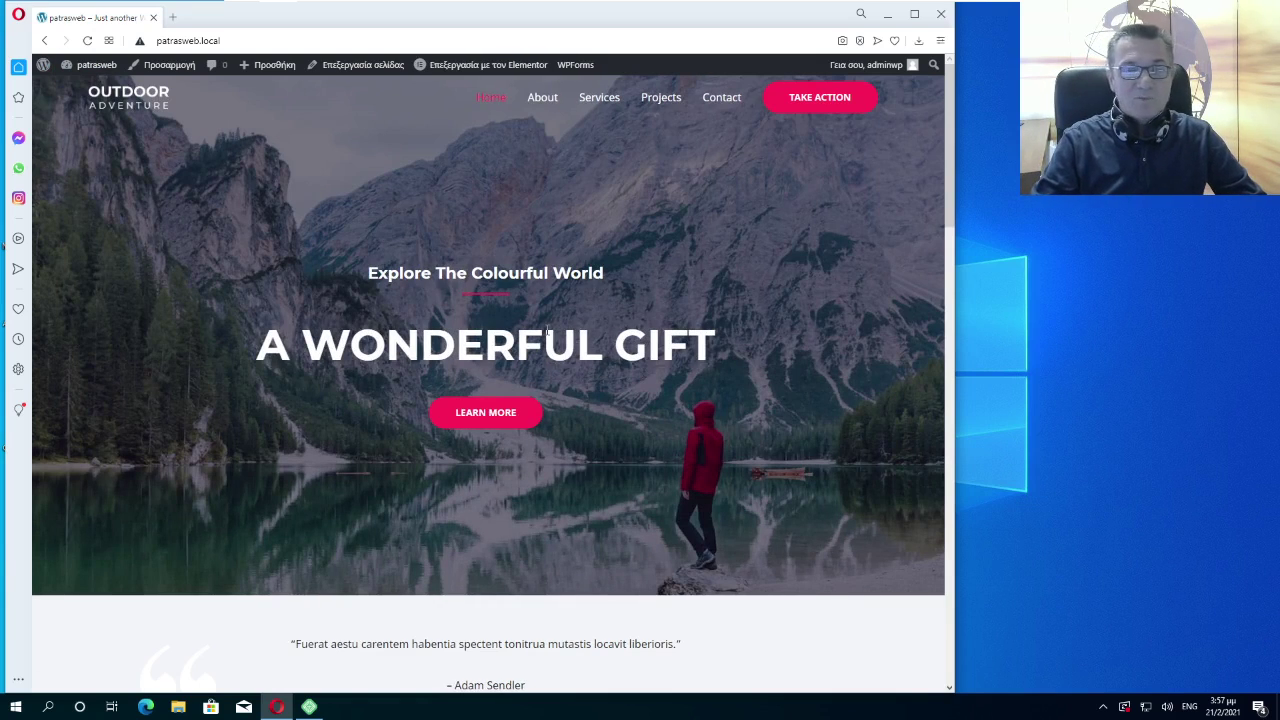
scroll(598, 259, down, 2)
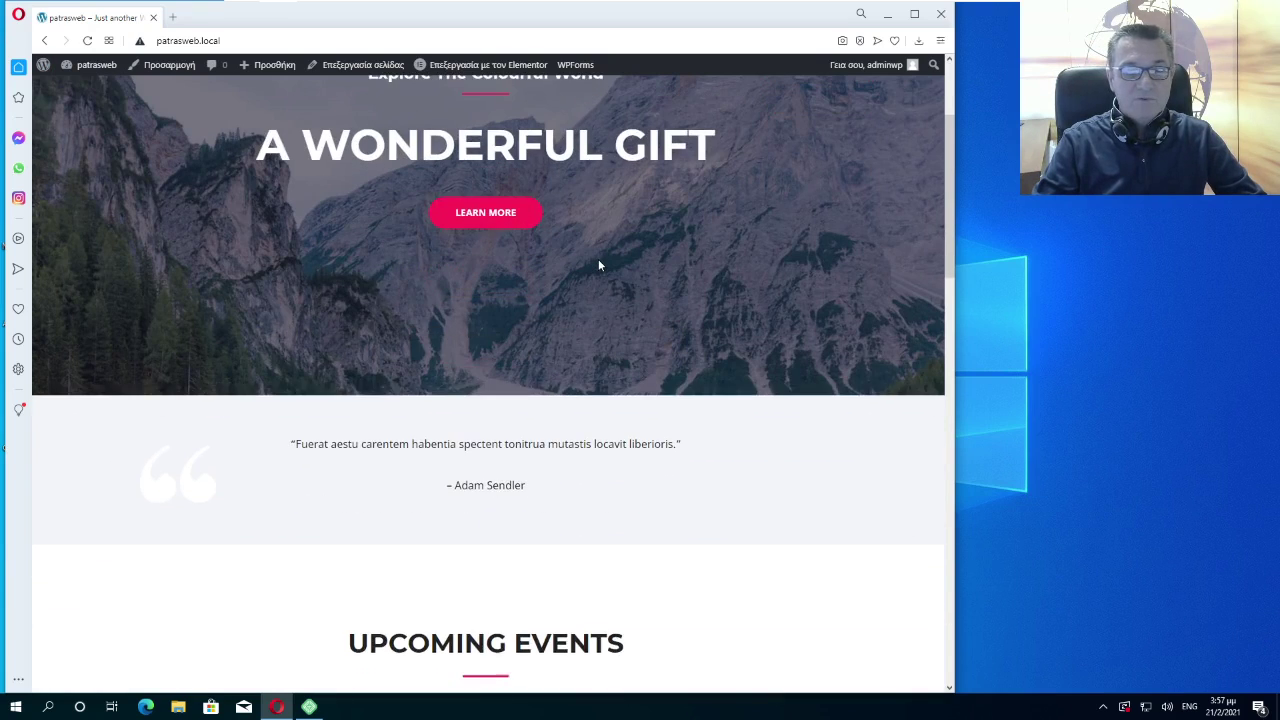
scroll(598, 259, down, 1)
scroll(600, 265, down, 3)
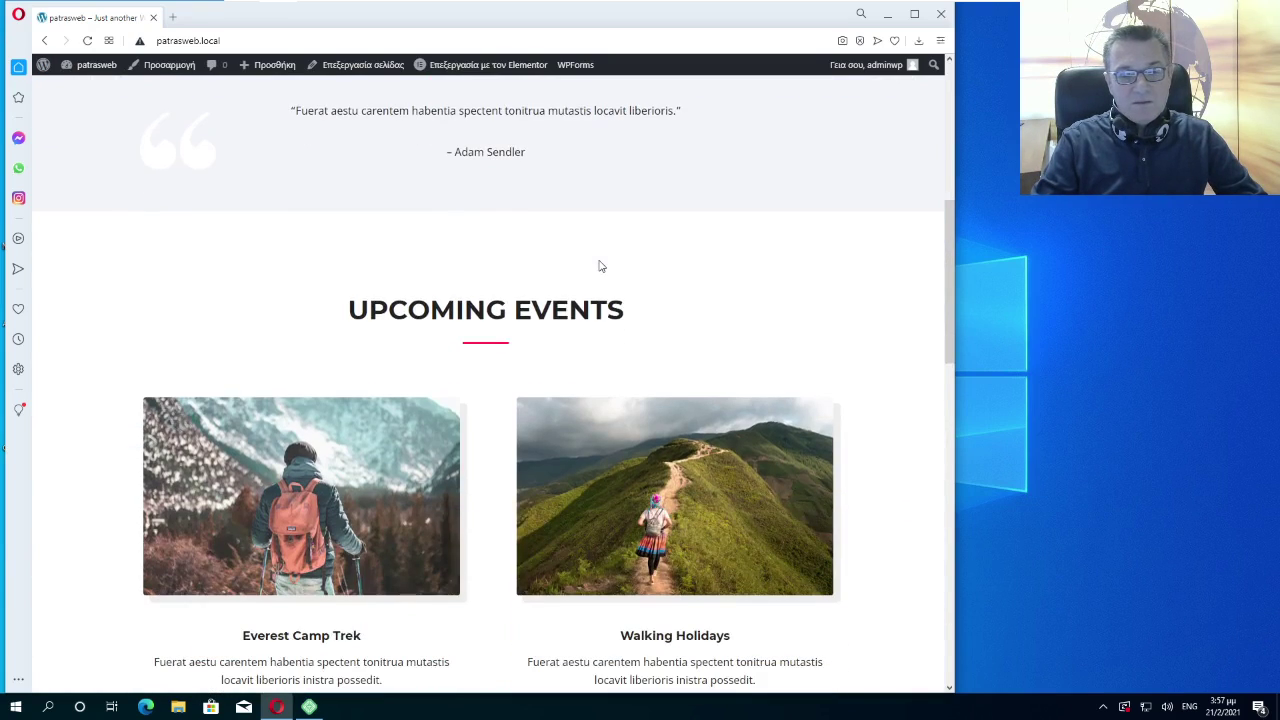
scroll(603, 266, down, 5)
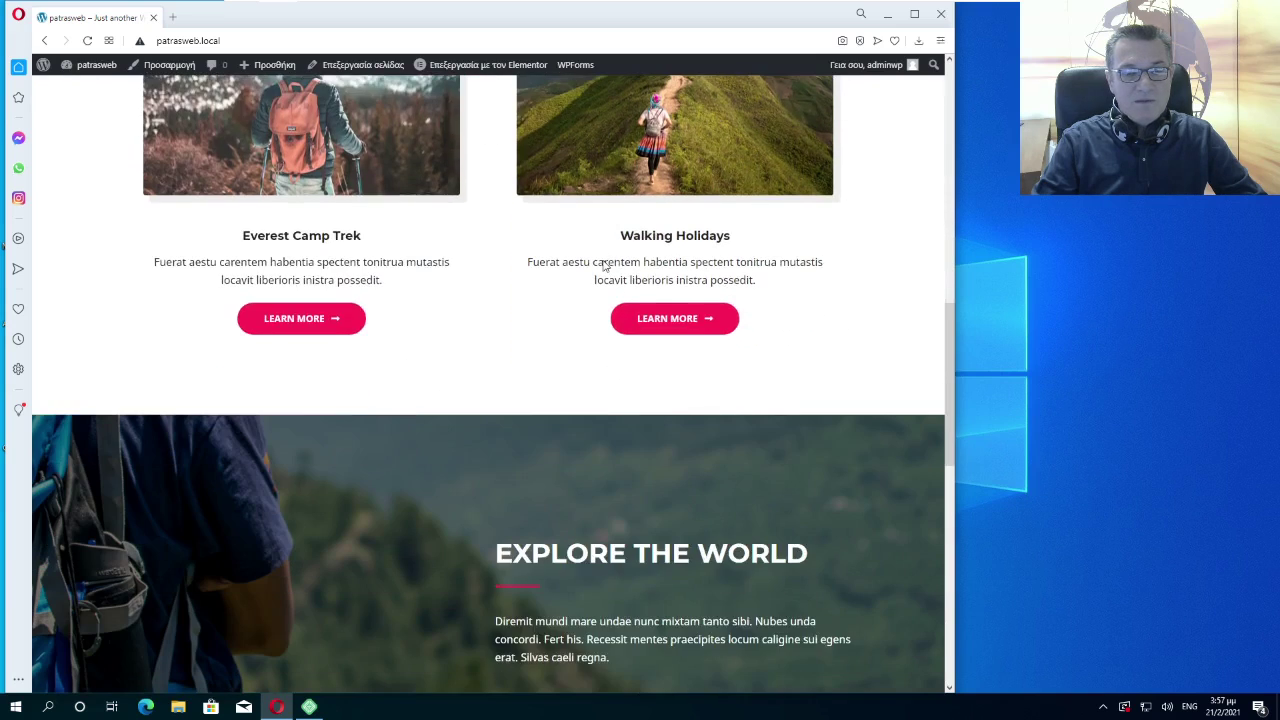
scroll(604, 268, down, 1)
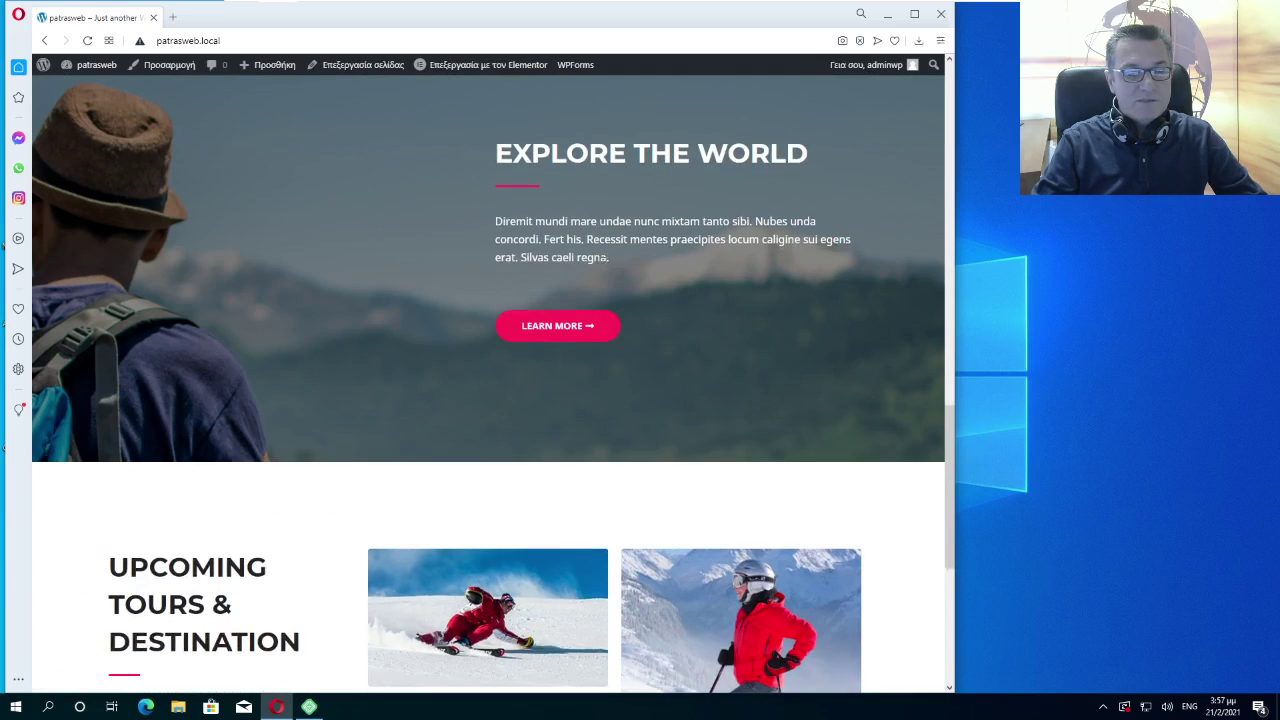
scroll(604, 268, down, 4)
scroll(605, 269, down, 1)
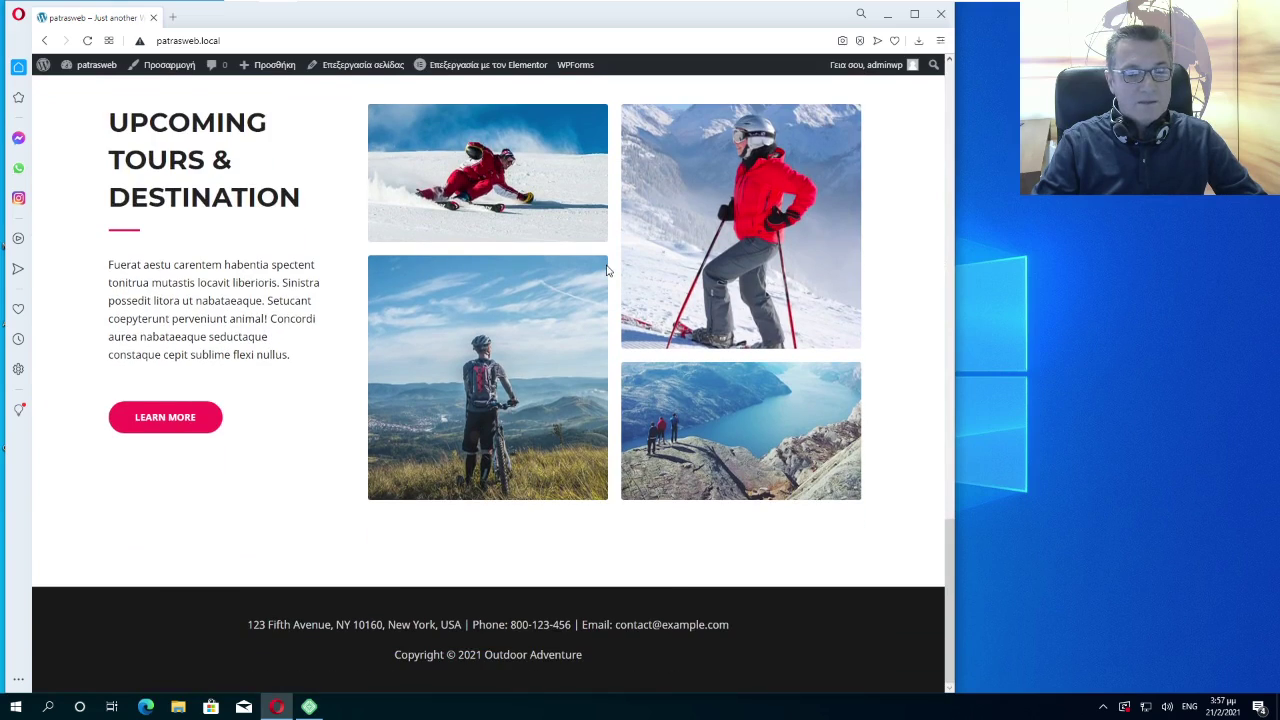
scroll(606, 270, up, 10)
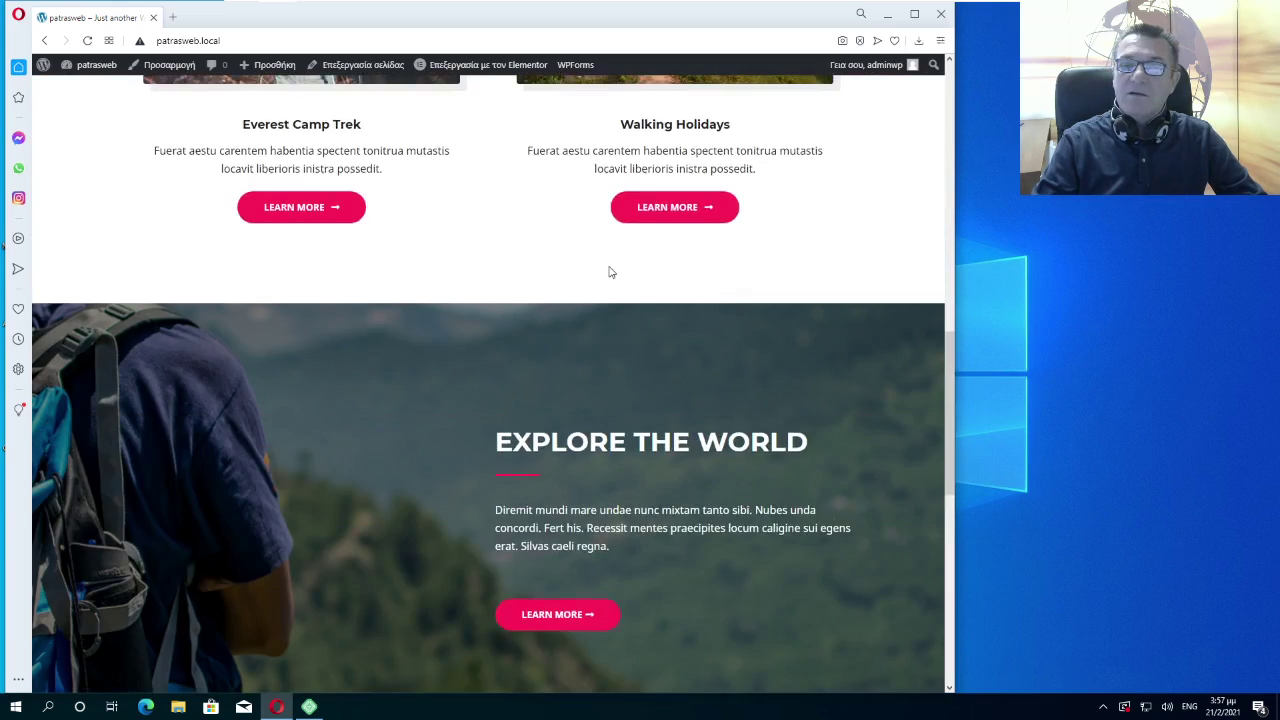
scroll(608, 270, up, 10)
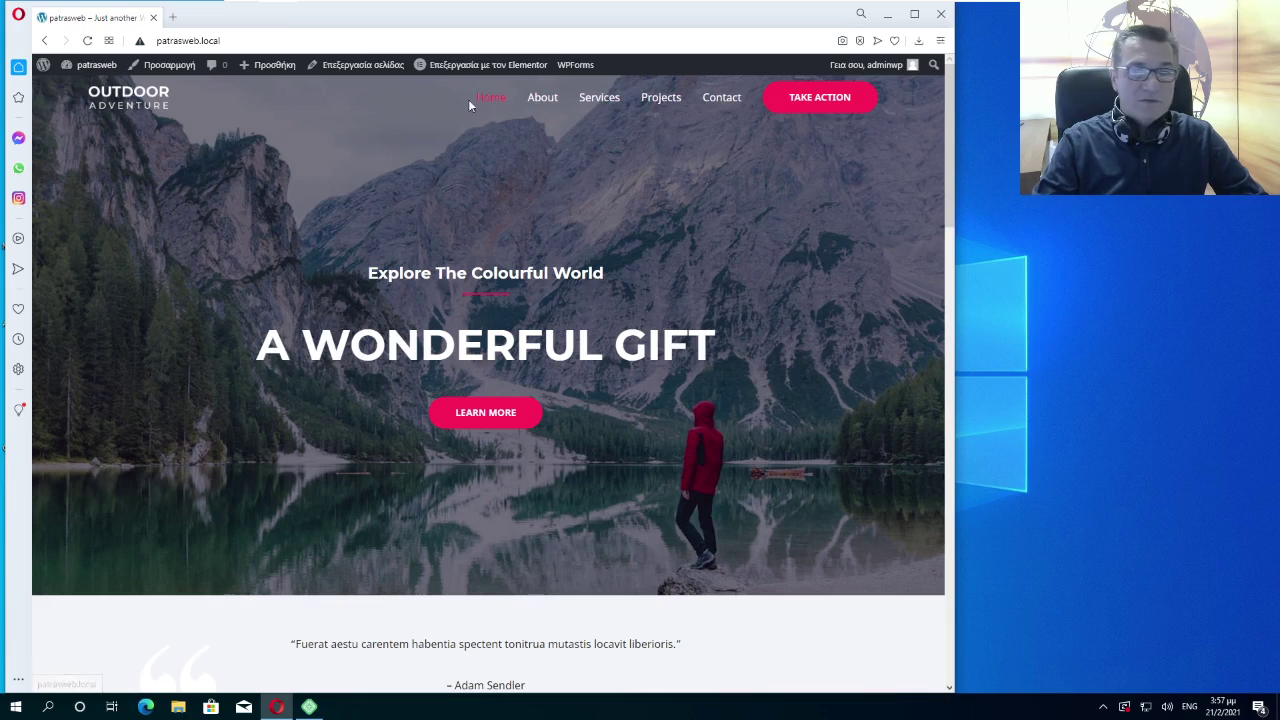
Open the Contact page from the header menu and scroll through its sections
click(720, 100)
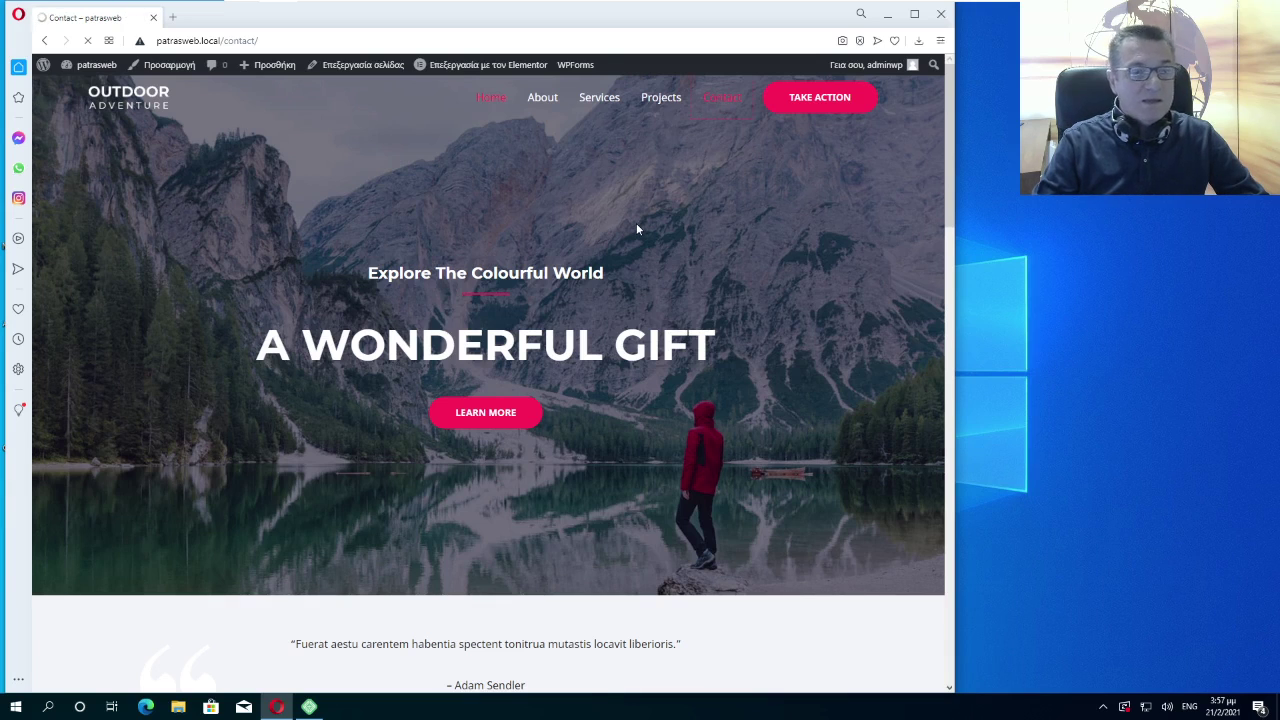
scroll(482, 252, down, 5)
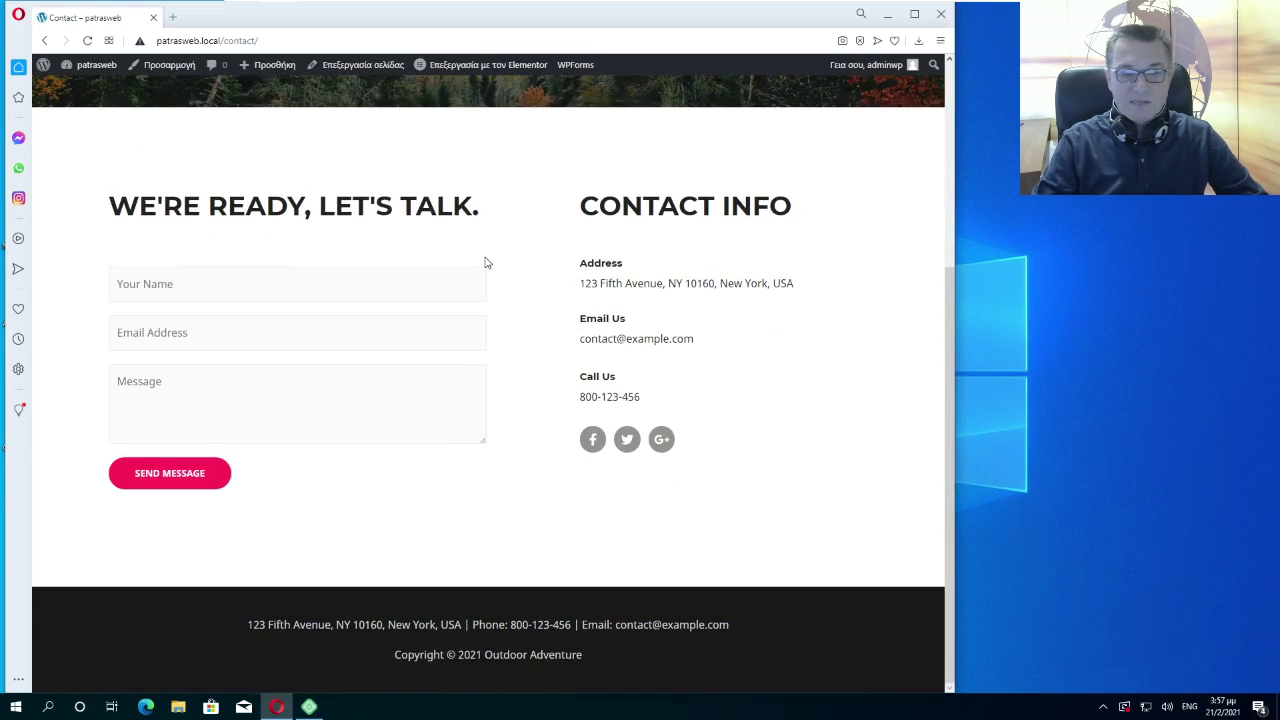
scroll(482, 258, up, 5)
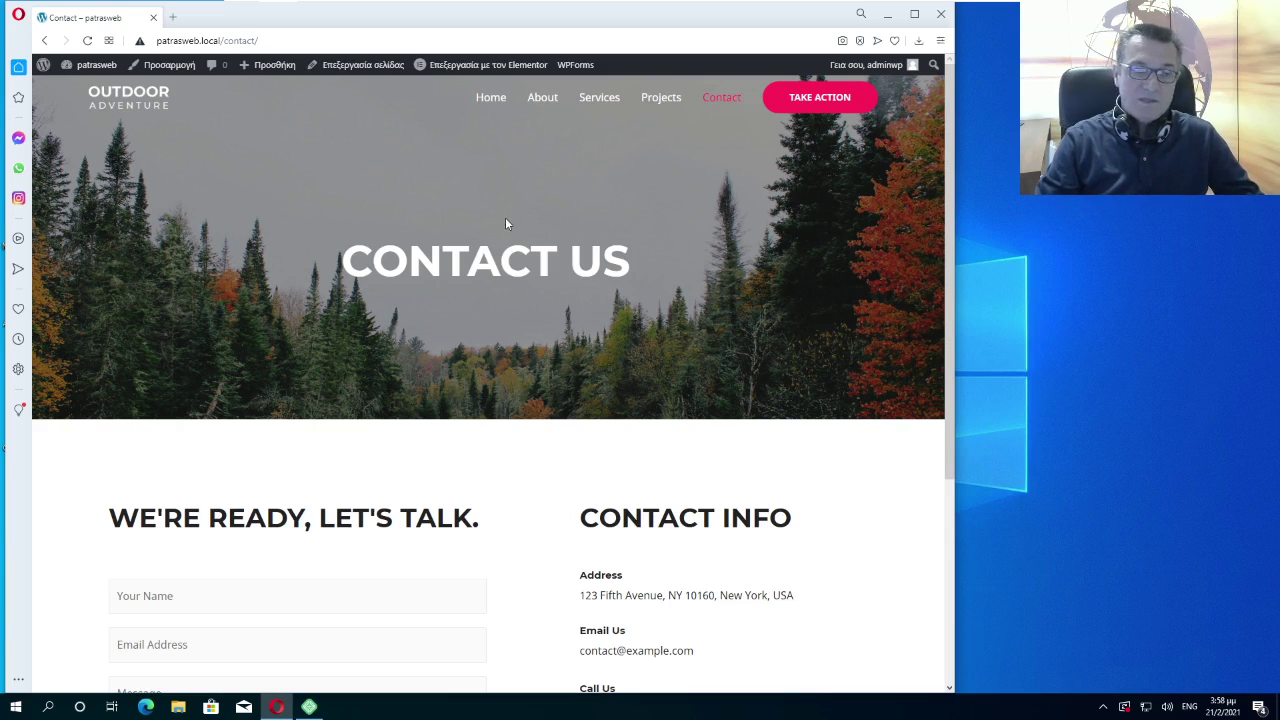
Browse the About page's sections, then return to the Contact page's message form
click(542, 100)
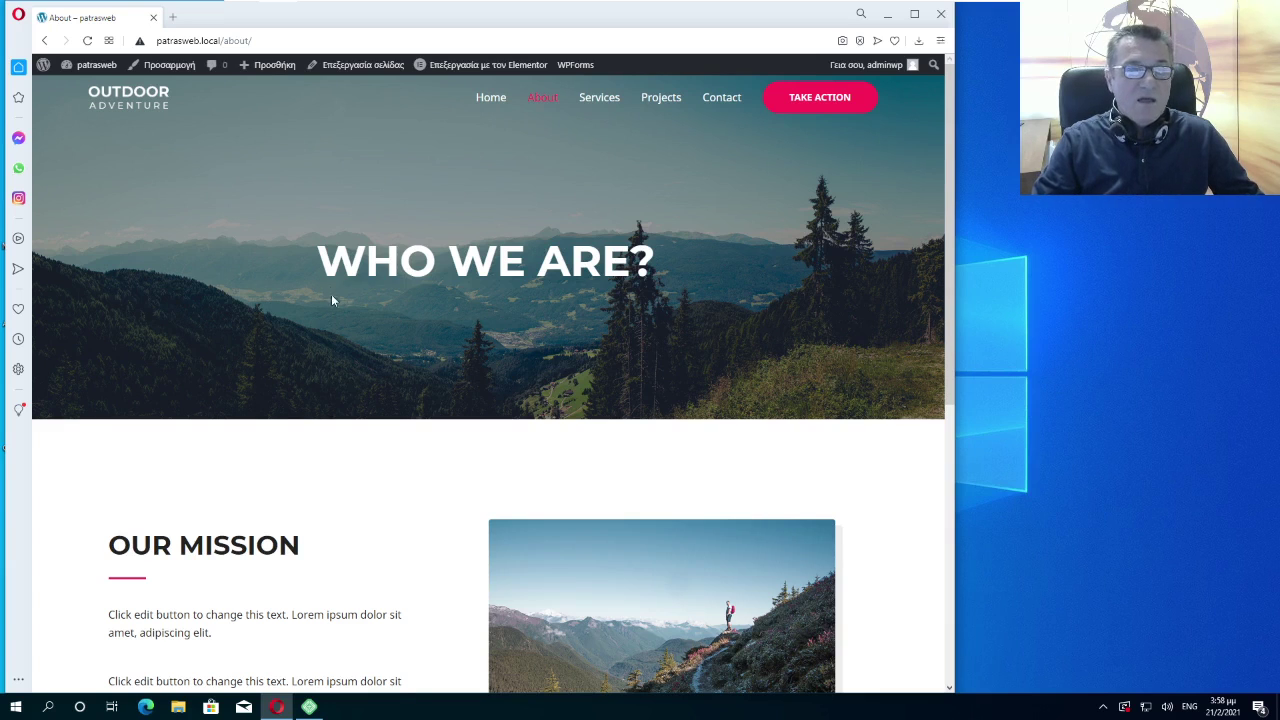
scroll(343, 309, down, 5)
scroll(381, 335, up, 6)
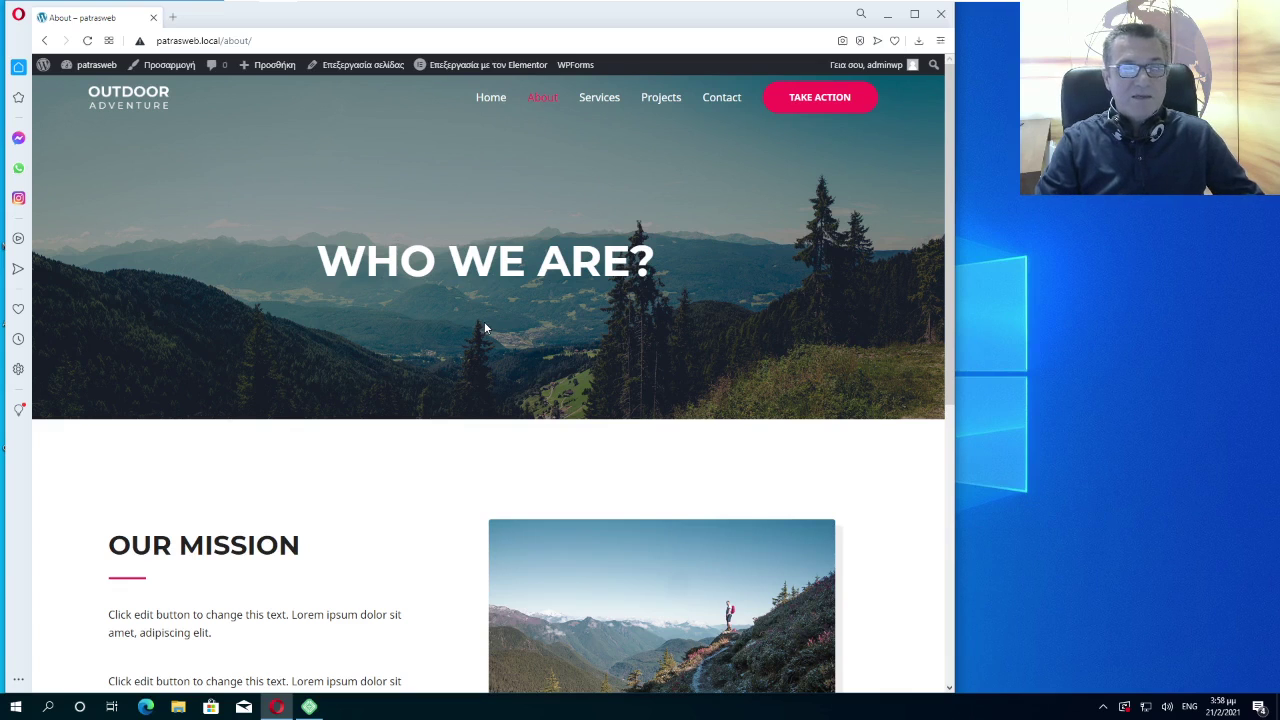
scroll(600, 180, down, 3)
scroll(625, 175, up, 3)
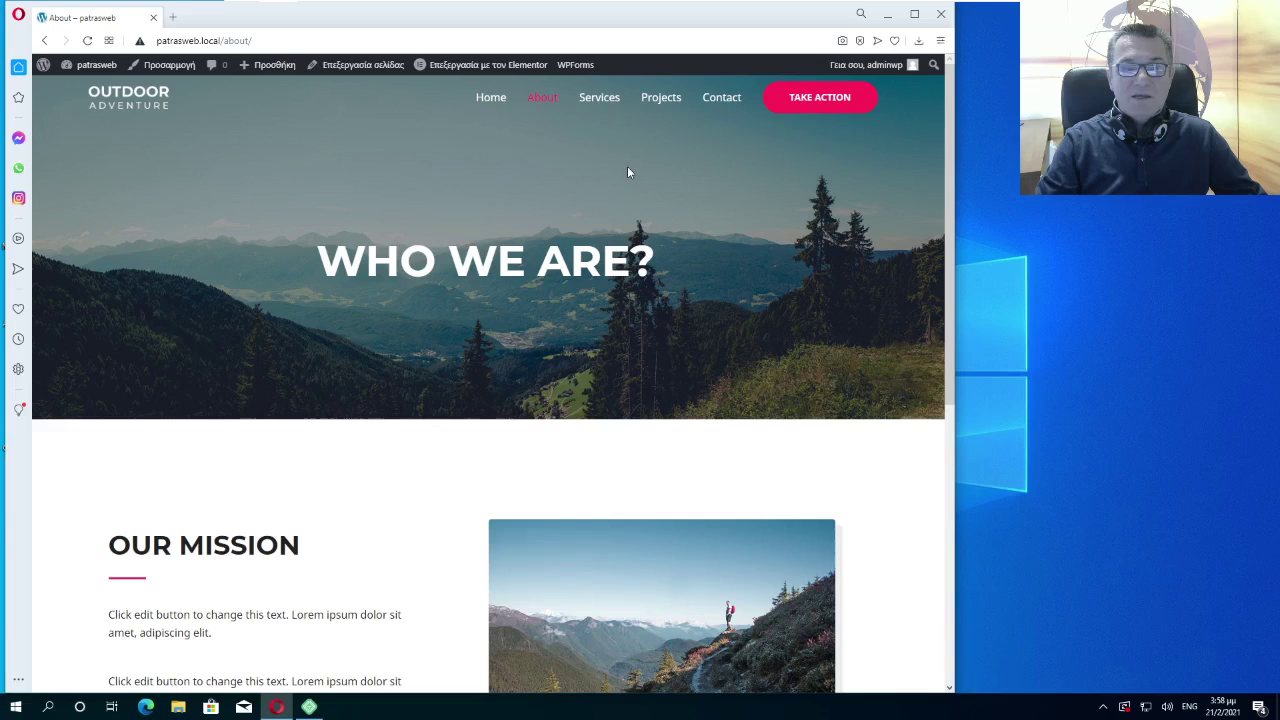
click(720, 100)
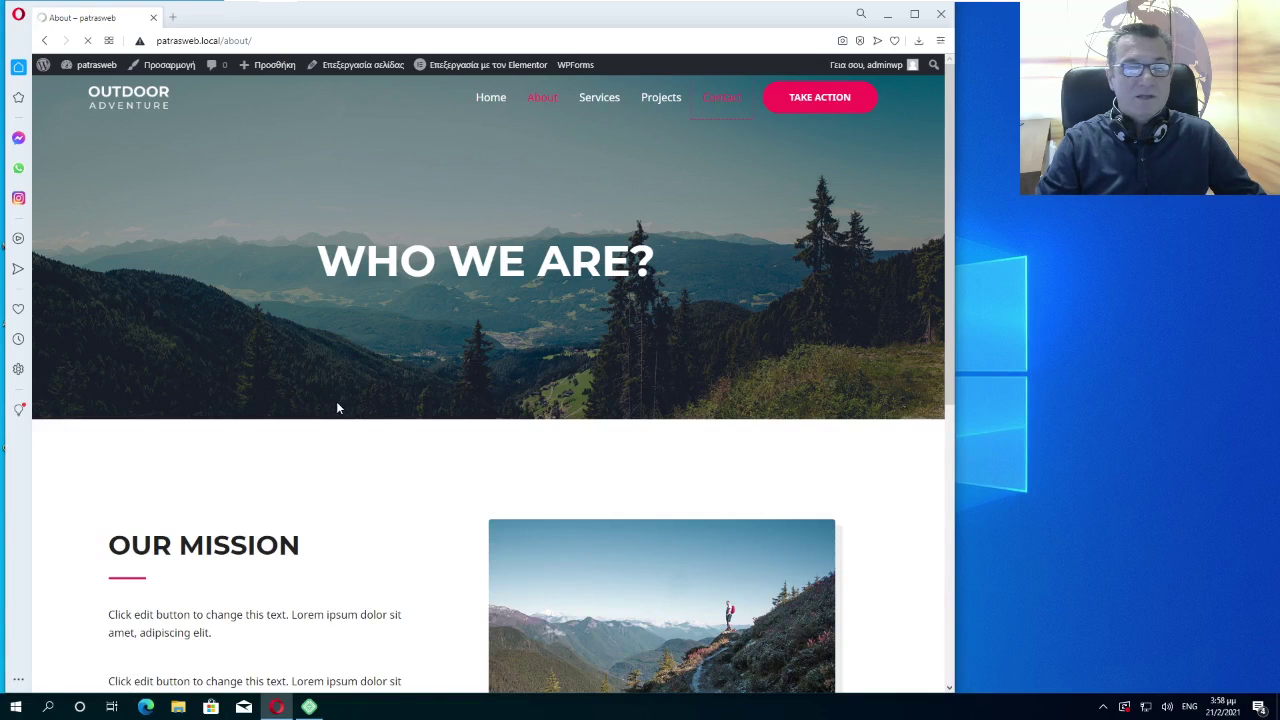
scroll(336, 407, down, 5)
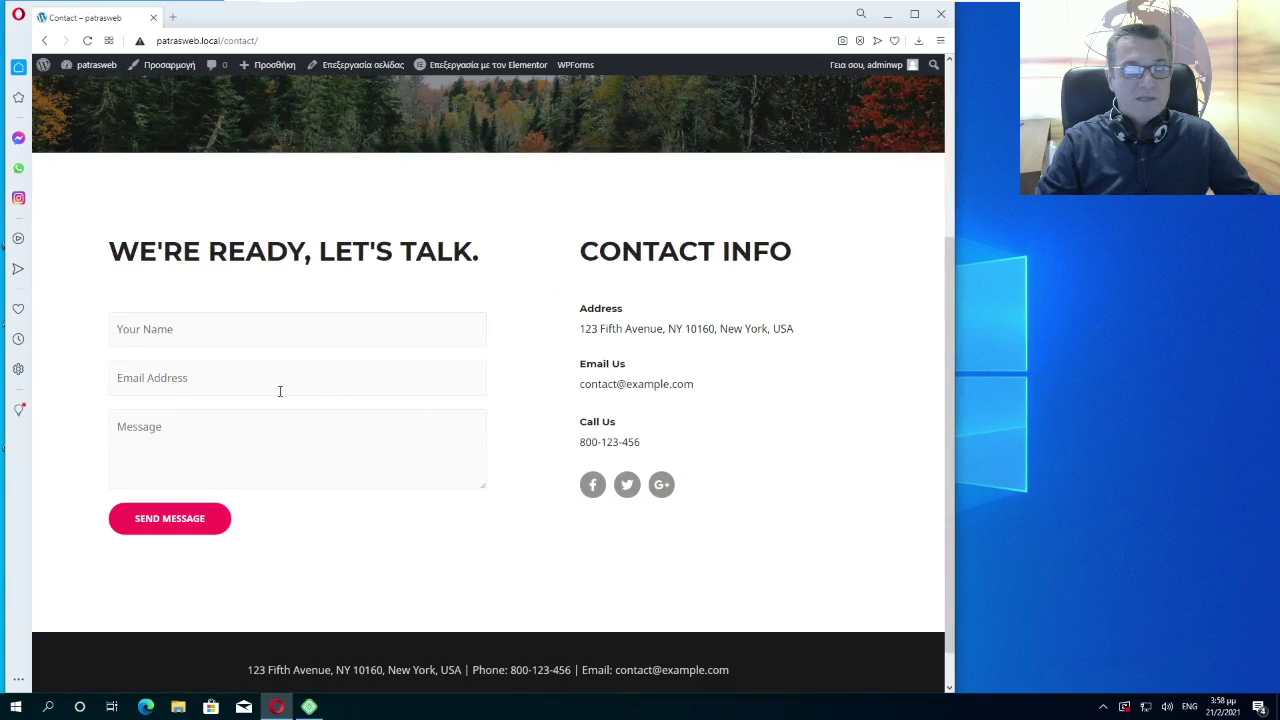
Enter an e-mail address into the Contact page message form's Email Address field
click(183, 378)
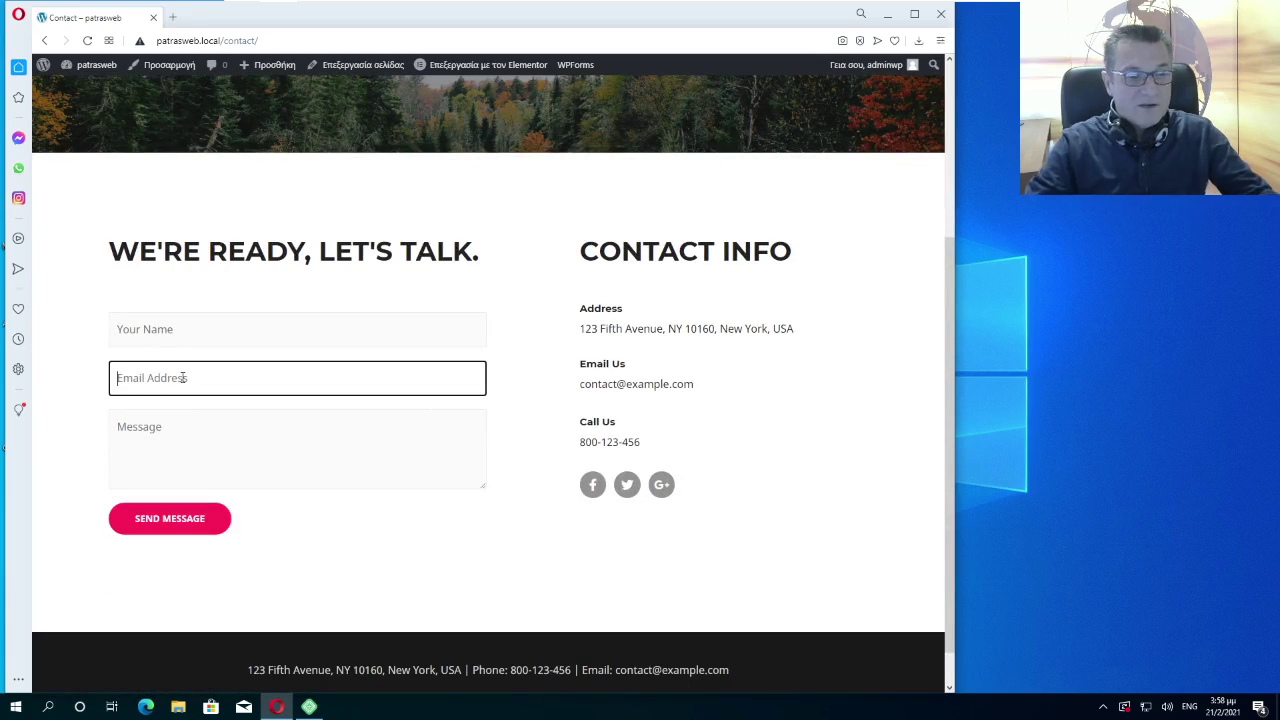
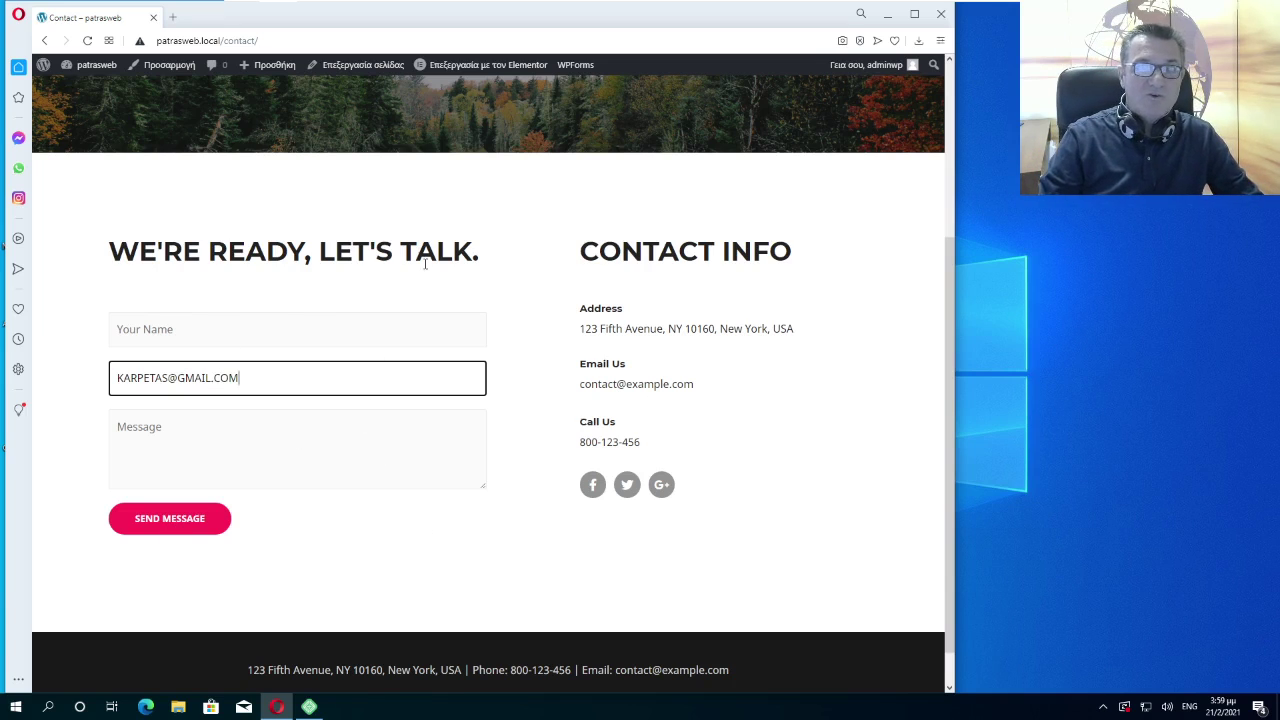
scroll(495, 294, up, 3)
scroll(451, 388, down, 2)
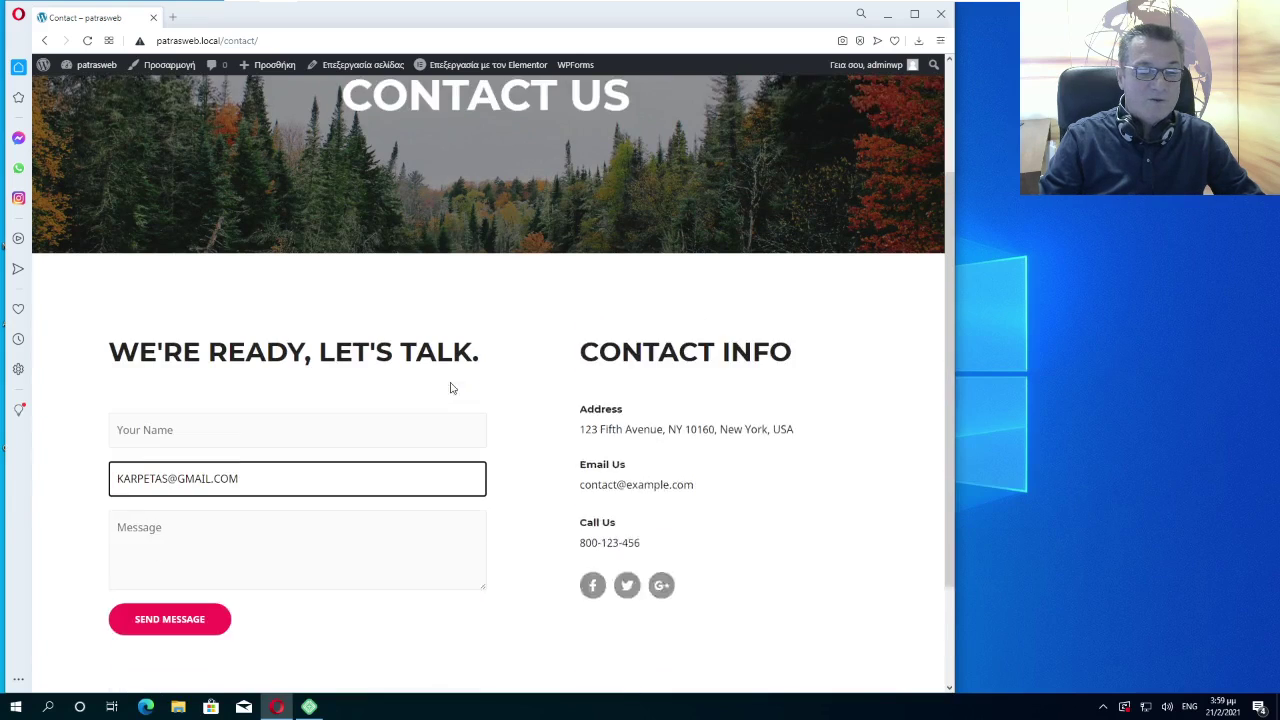